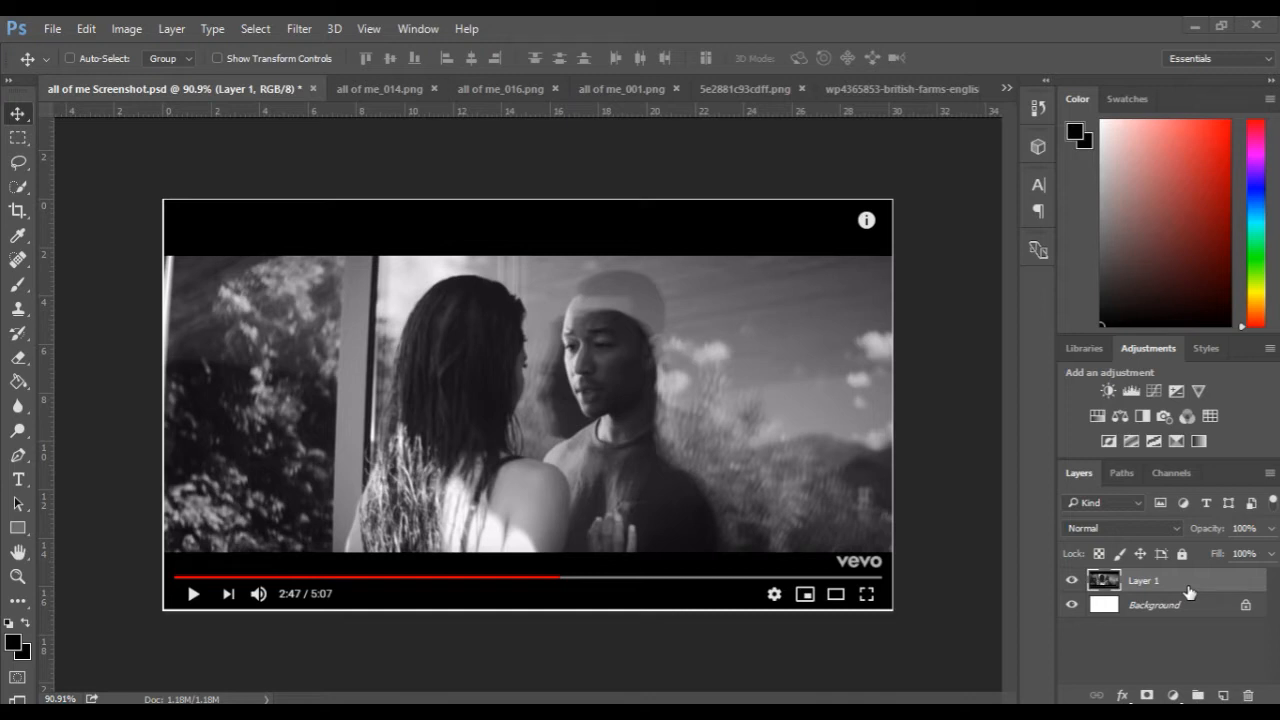
Compare the man's render in all of me_016.png with the couple in the music-video reference screenshot.
key(ctrl+1)
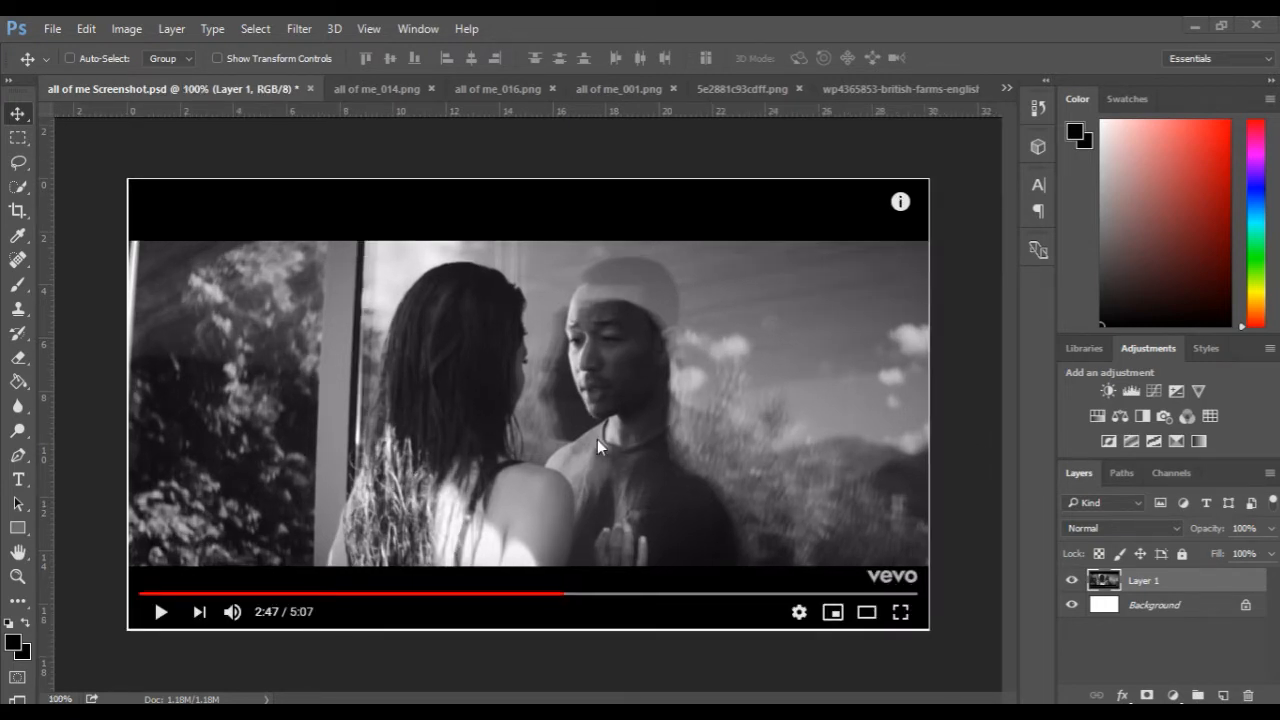
scroll(597, 439, up, 1)
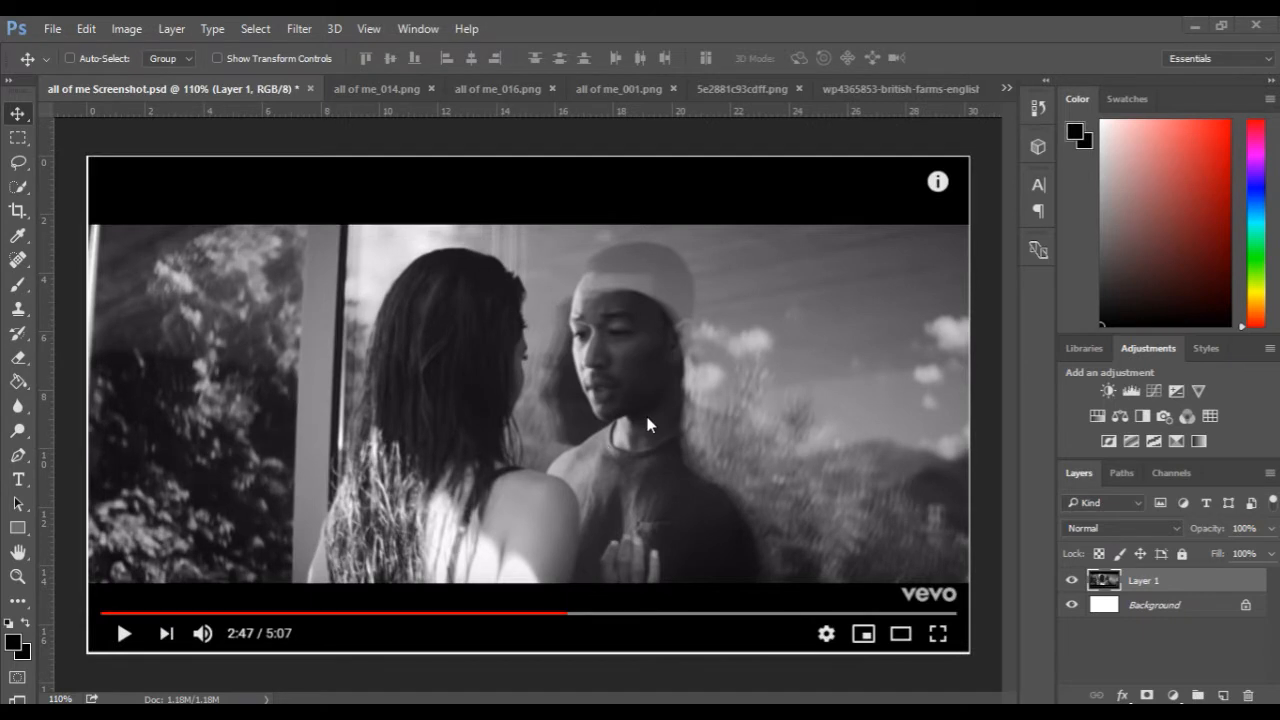
key(ctrl+minus)
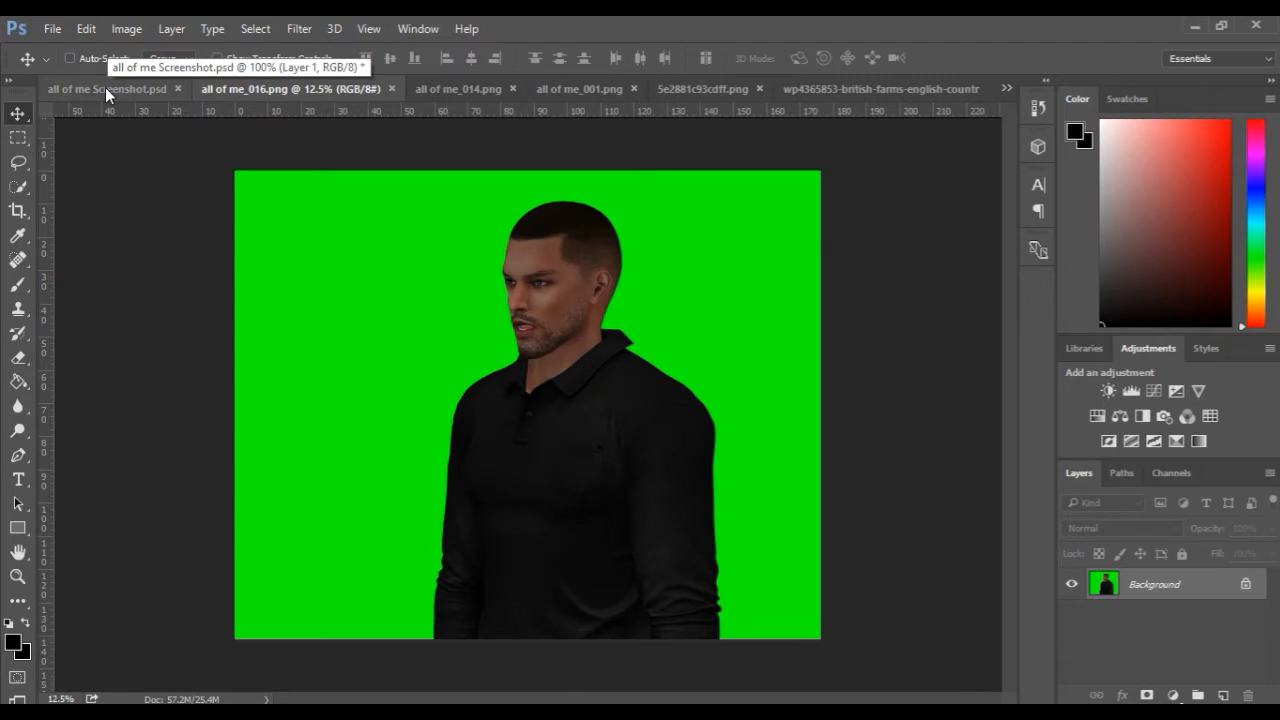
scroll(503, 425, up, 2)
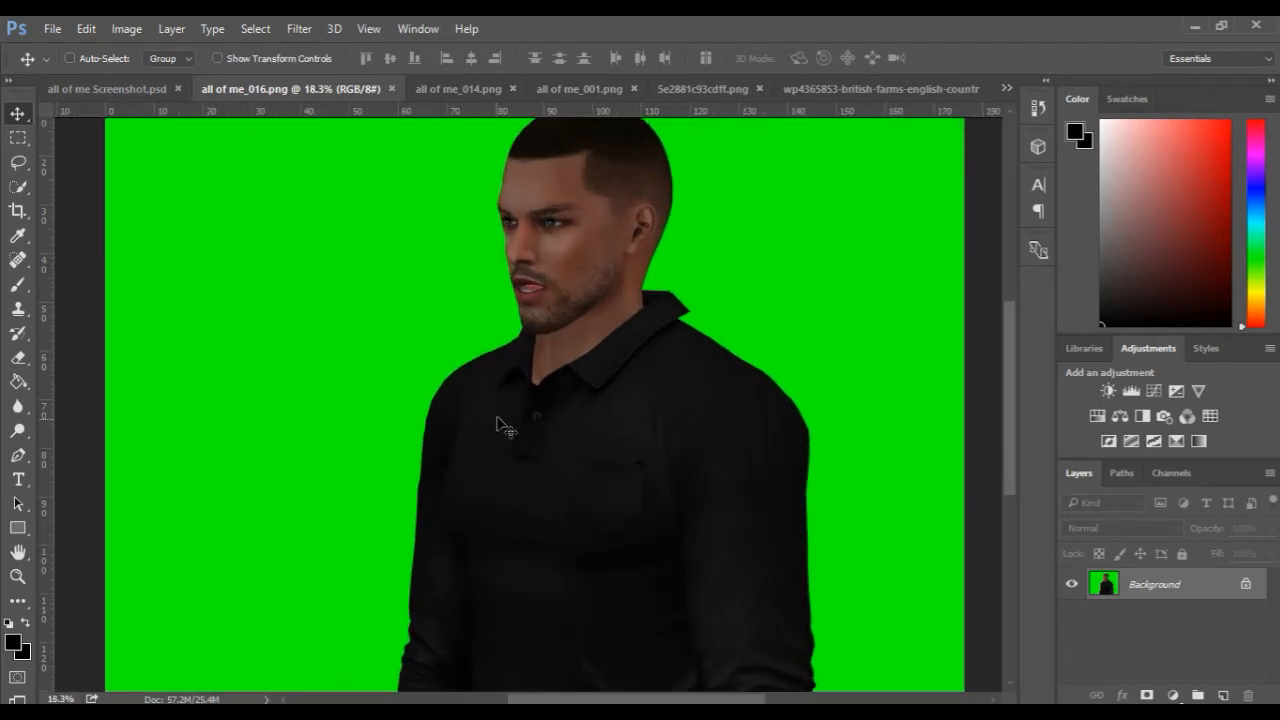
click(112, 88)
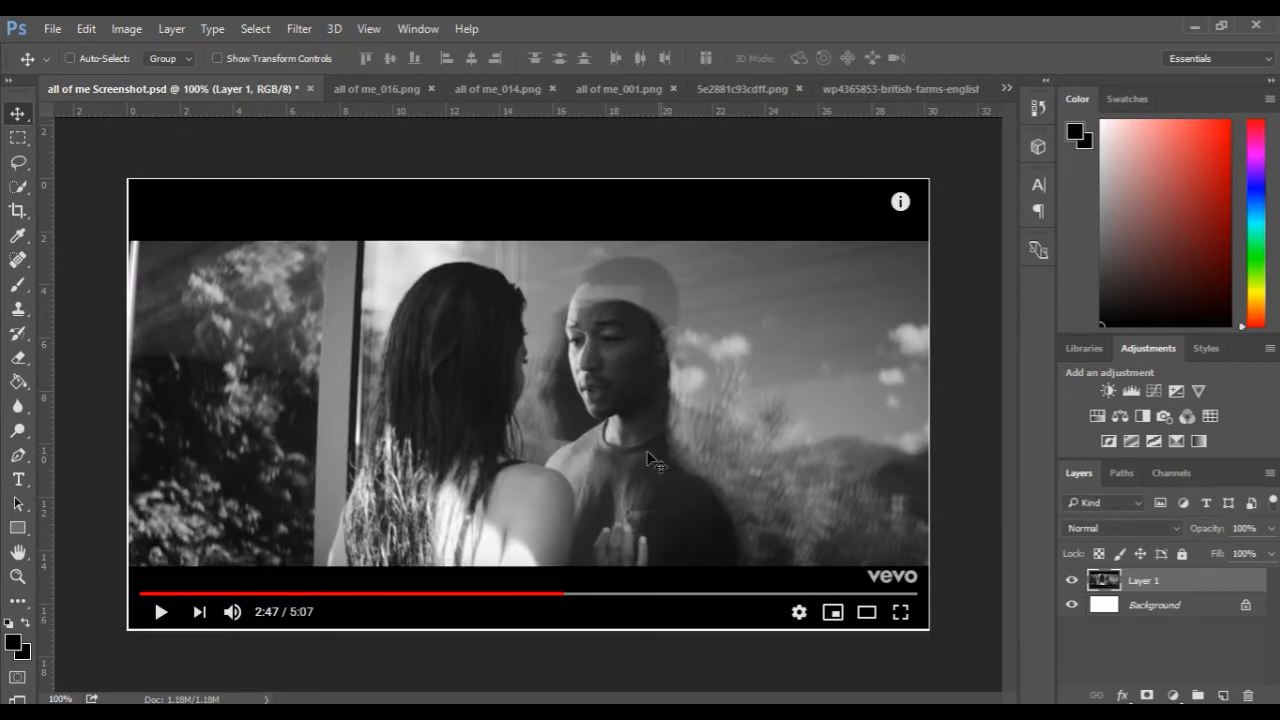
Outline the shirt's front collar and upper chest in all of me_016.png with the Polygonal Lasso, curving the neckline into a crew neck.
click(377, 89)
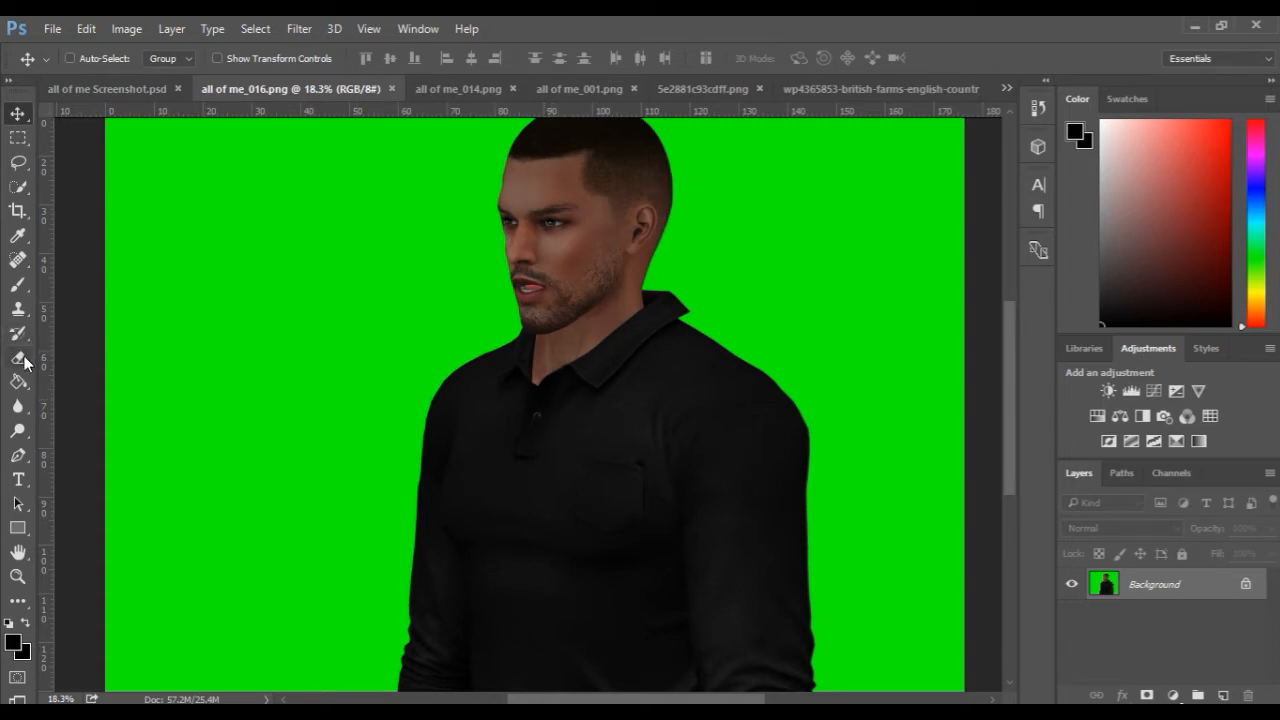
click(18, 162)
right_click(20, 165)
click(82, 179)
scroll(676, 363, up, 3)
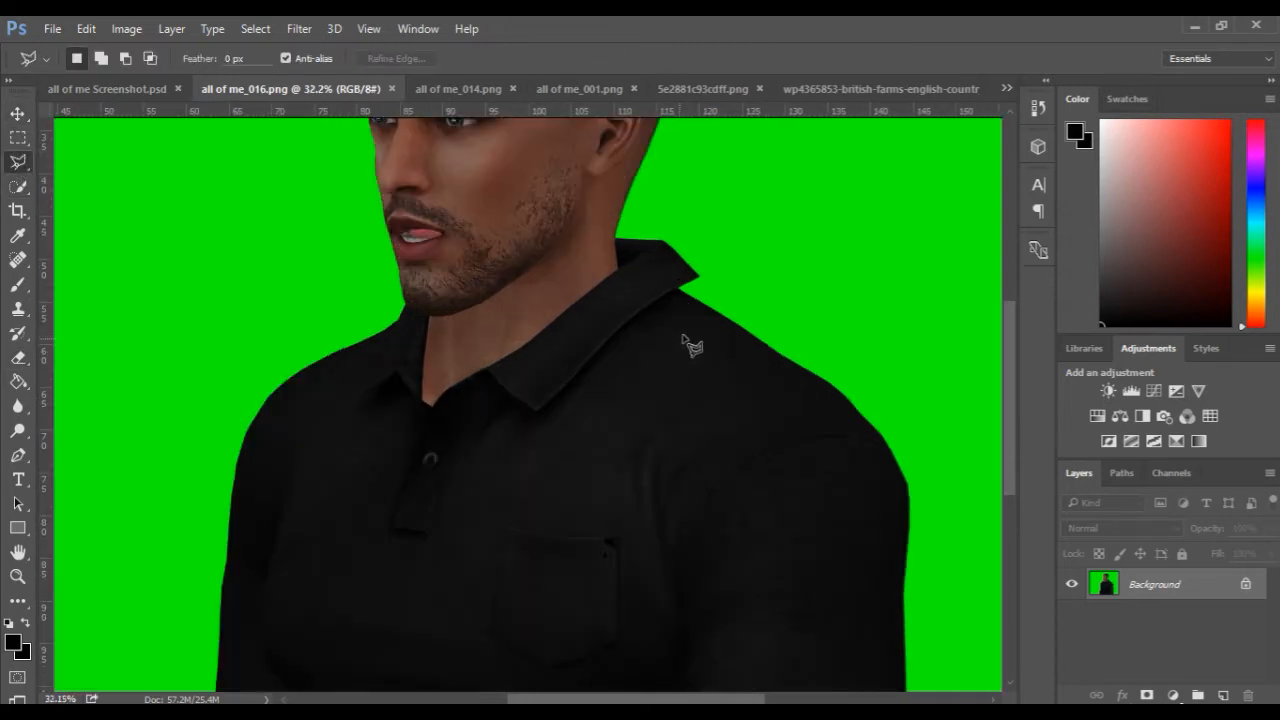
scroll(696, 318, up, 1)
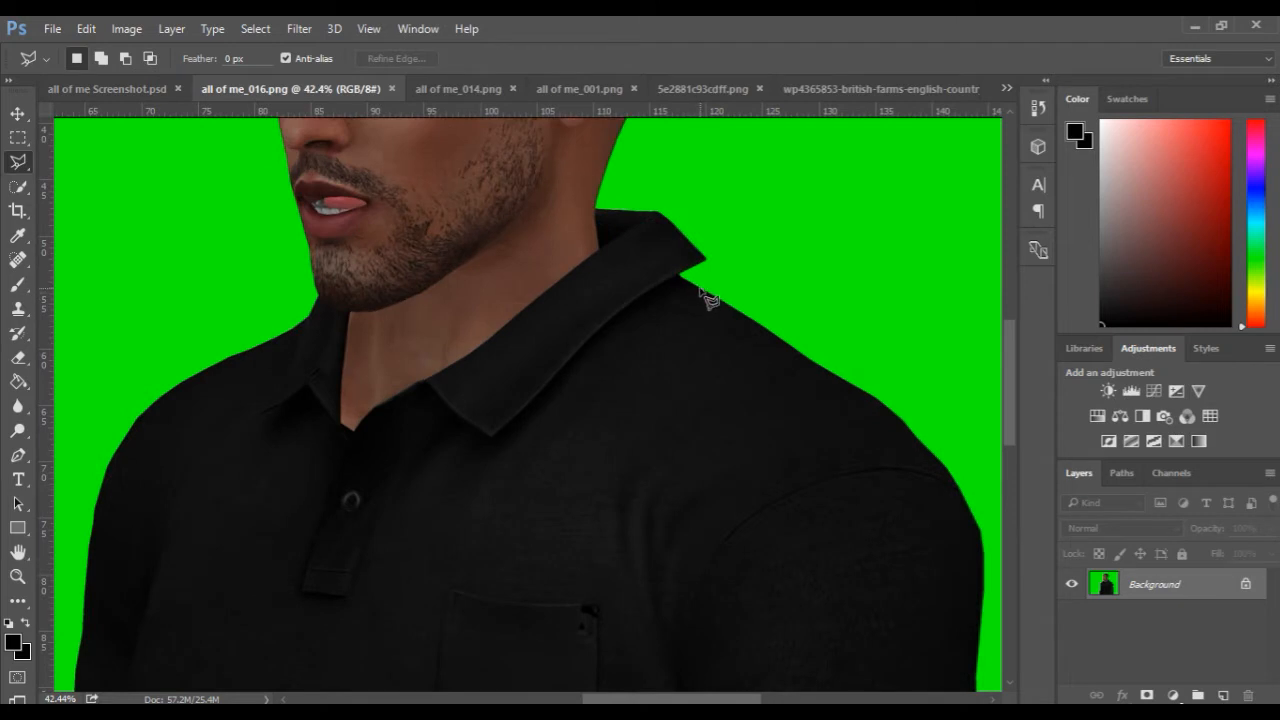
click(689, 281)
click(633, 248)
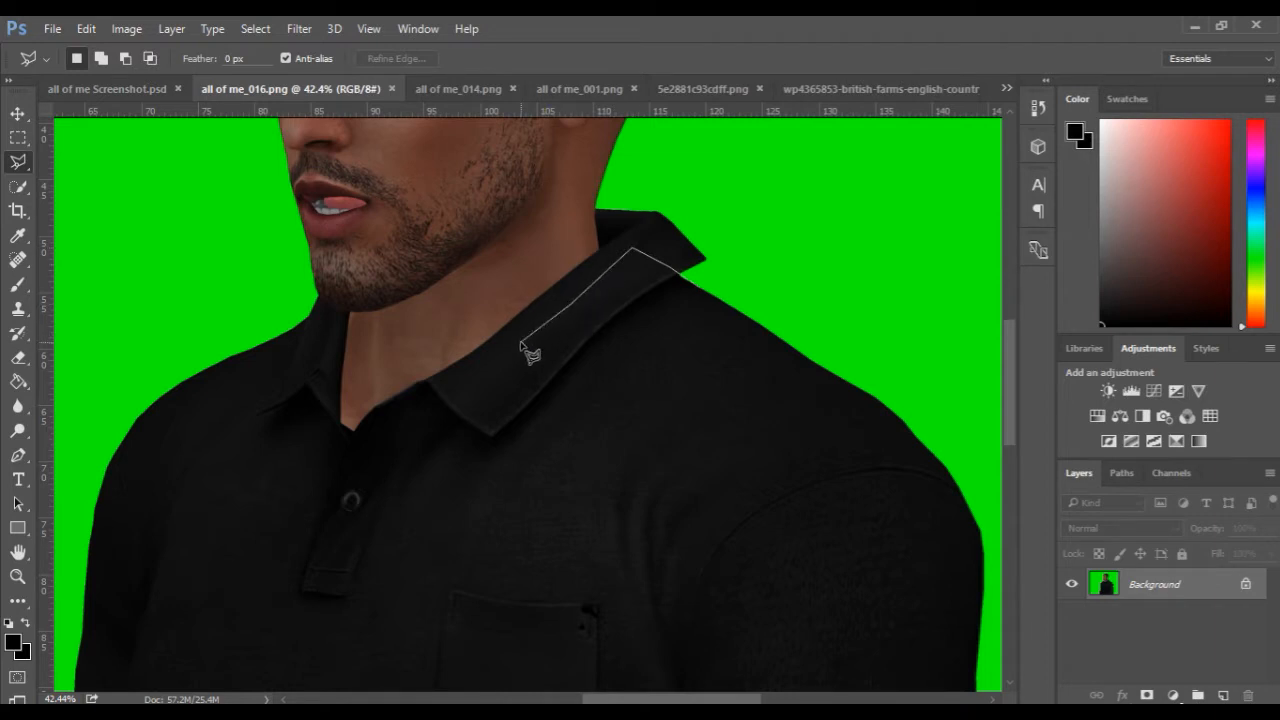
click(465, 378)
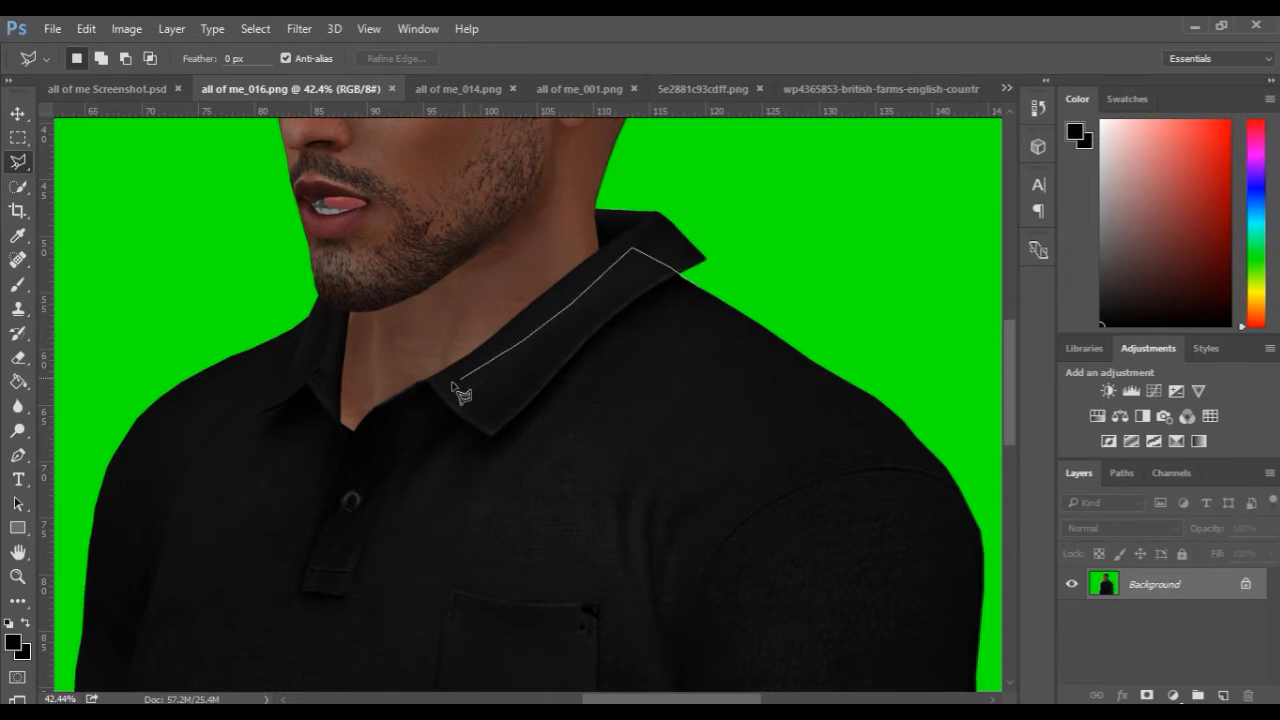
click(389, 397)
click(350, 370)
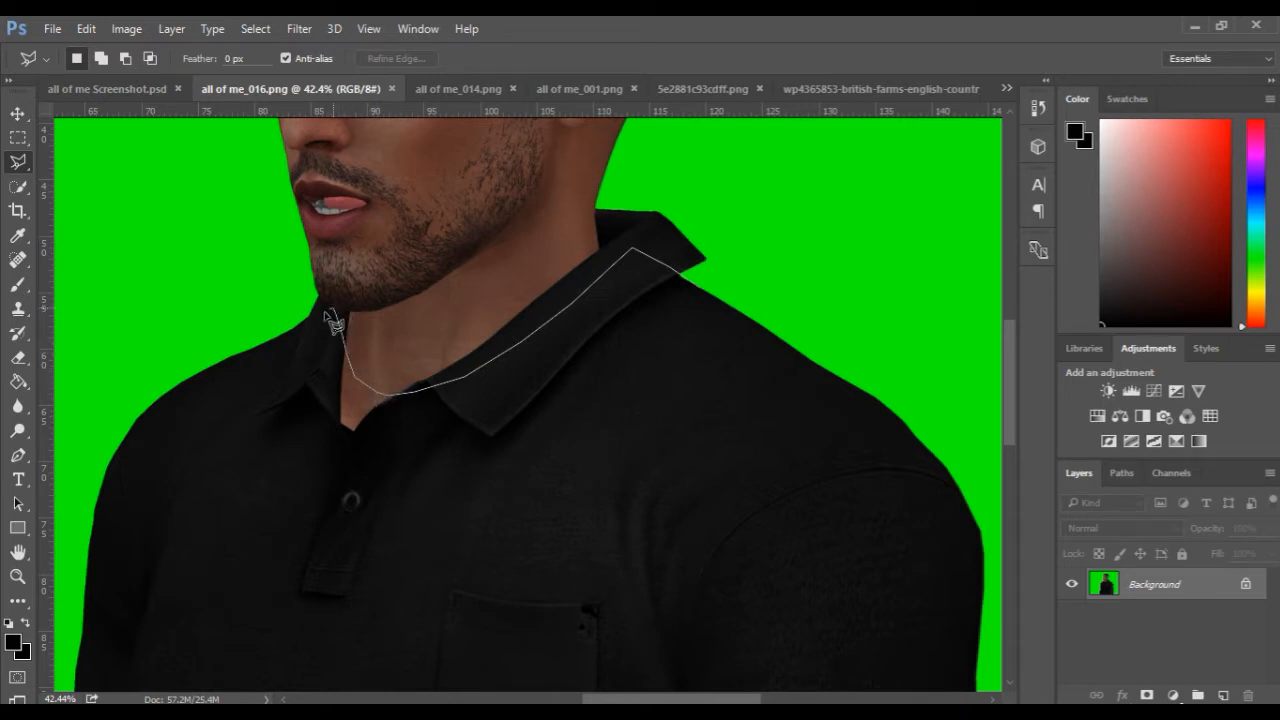
click(322, 312)
click(200, 395)
click(292, 582)
click(755, 382)
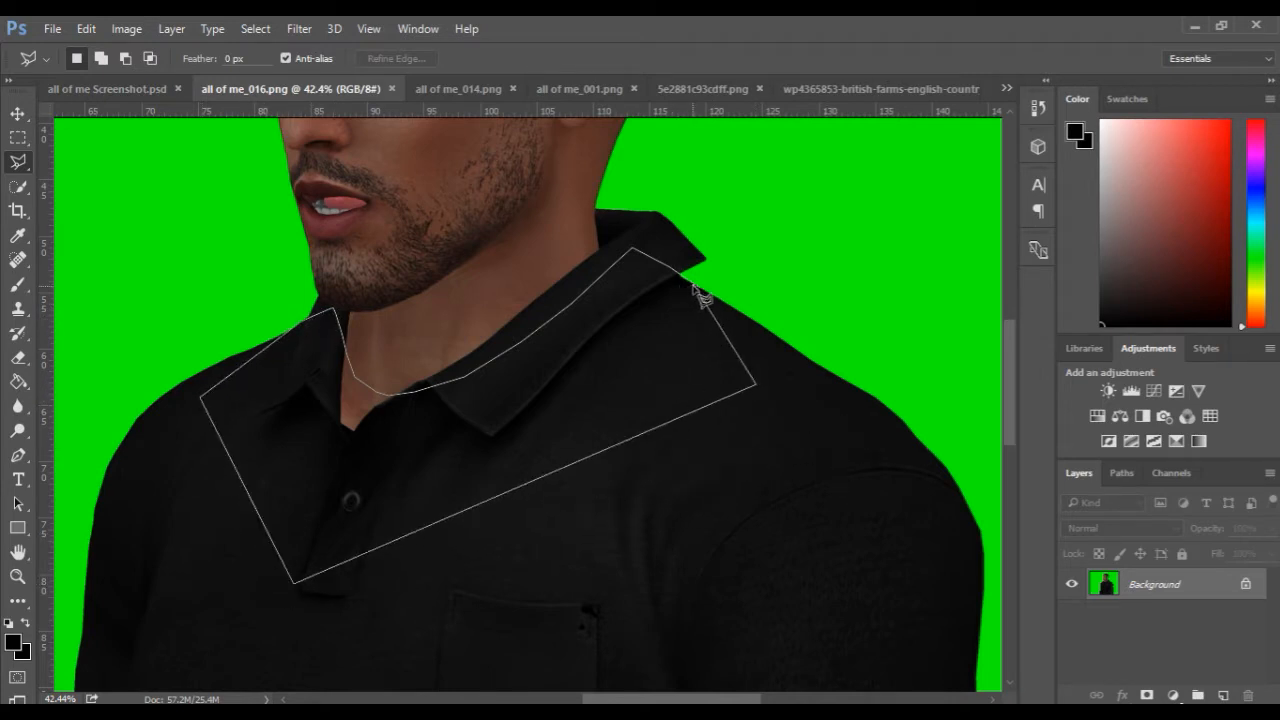
click(704, 293)
Clone plain black shirt fabric over the collar and button placket inside the selection.
key(s)
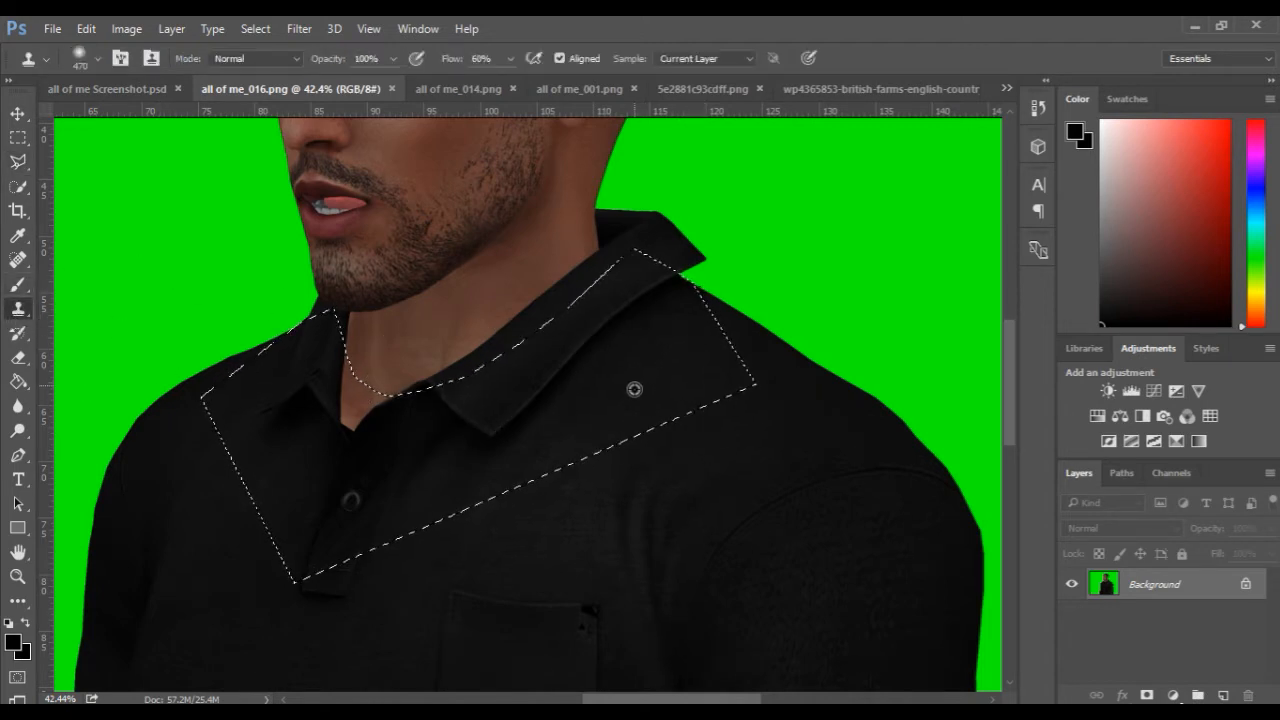
drag(628, 404, 568, 408)
mouse_move(613, 326)
mouse_down()
mouse_move(630, 281)
mouse_move(670, 309)
mouse_move(618, 254)
mouse_move(640, 295)
mouse_move(600, 326)
mouse_move(586, 383)
mouse_move(537, 395)
mouse_move(525, 385)
mouse_move(488, 438)
mouse_move(468, 388)
mouse_move(440, 411)
mouse_up()
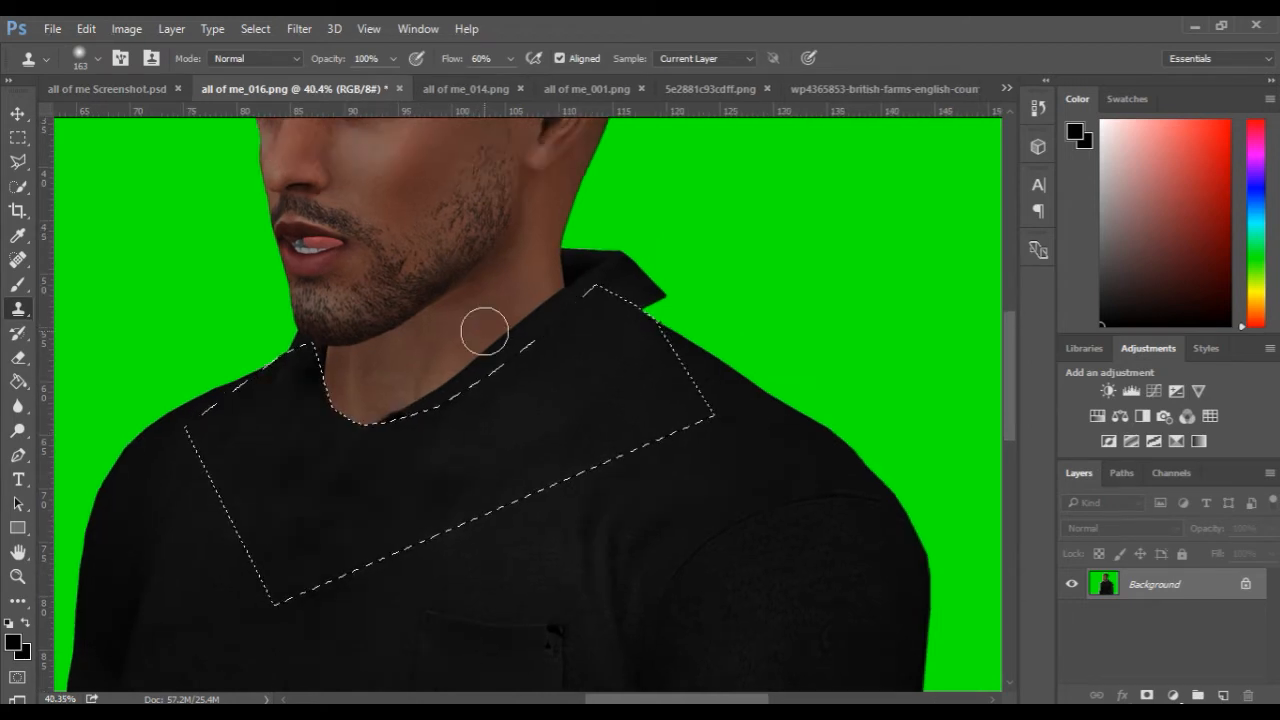
Invert the selection and clone neck skin over the leftover collar strip above the new neckline.
scroll(477, 323, up, 4)
drag(451, 325, 460, 326)
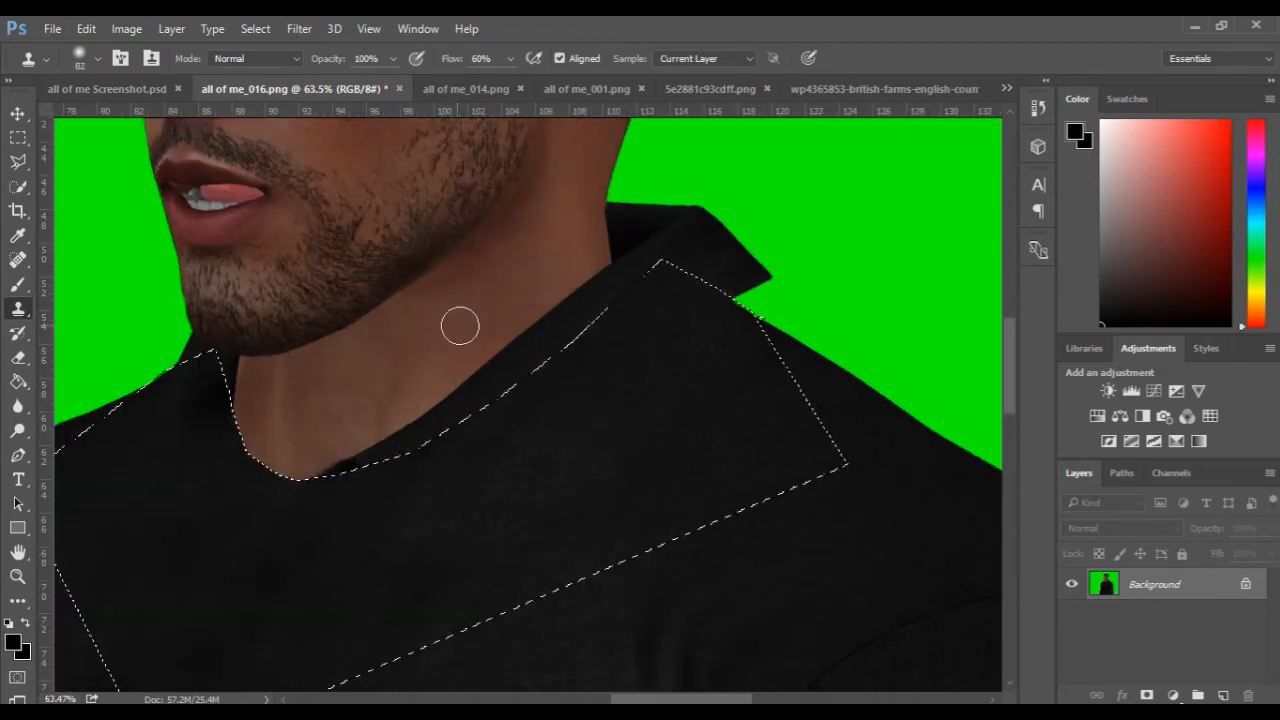
alt+click(476, 329)
mouse_move(480, 376)
mouse_down()
mouse_move(474, 366)
mouse_move(500, 366)
mouse_move(457, 383)
mouse_move(426, 417)
mouse_move(429, 397)
mouse_move(312, 461)
mouse_move(411, 449)
mouse_move(526, 349)
mouse_move(489, 346)
mouse_move(494, 306)
mouse_move(491, 380)
mouse_move(517, 380)
mouse_move(546, 326)
mouse_move(560, 337)
mouse_move(551, 323)
mouse_up()
scroll(480, 375, down, 3)
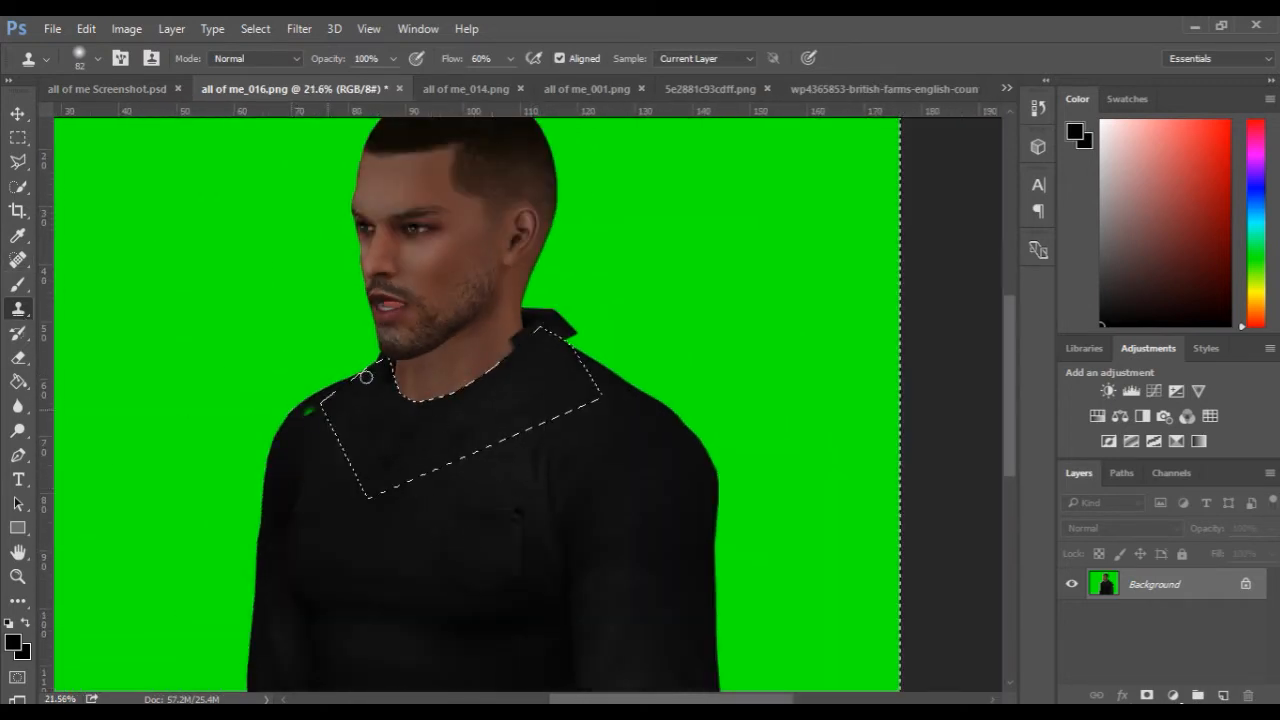
scroll(412, 265, up, 1)
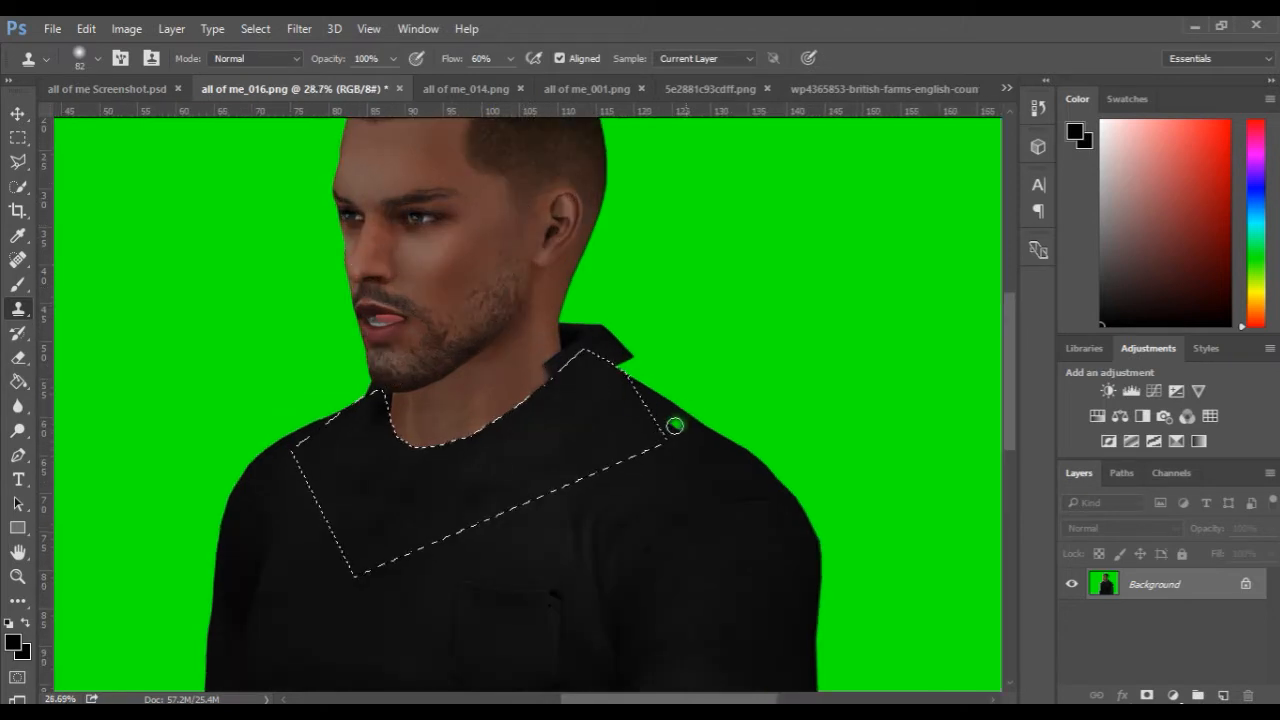
click(660, 410)
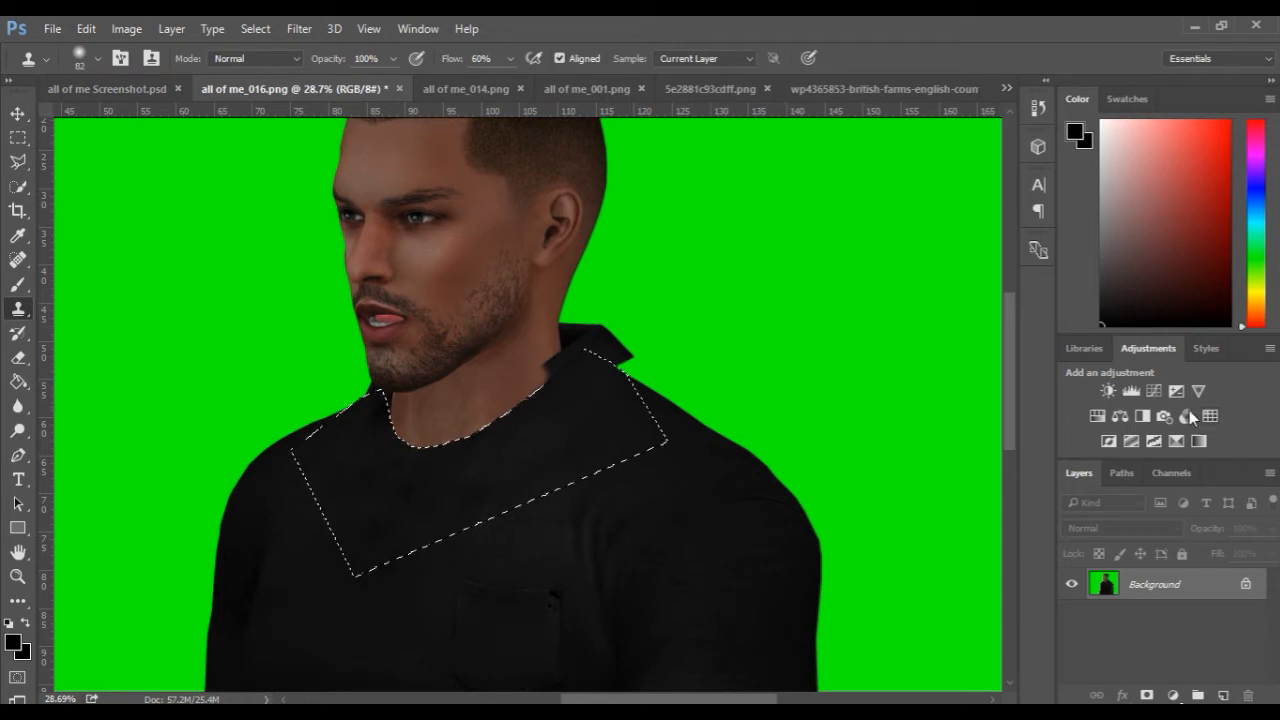
Add a Curves adjustment masked by the selection, with its midpoint at input 94 and output 102, to even out the shirt tone.
click(1155, 390)
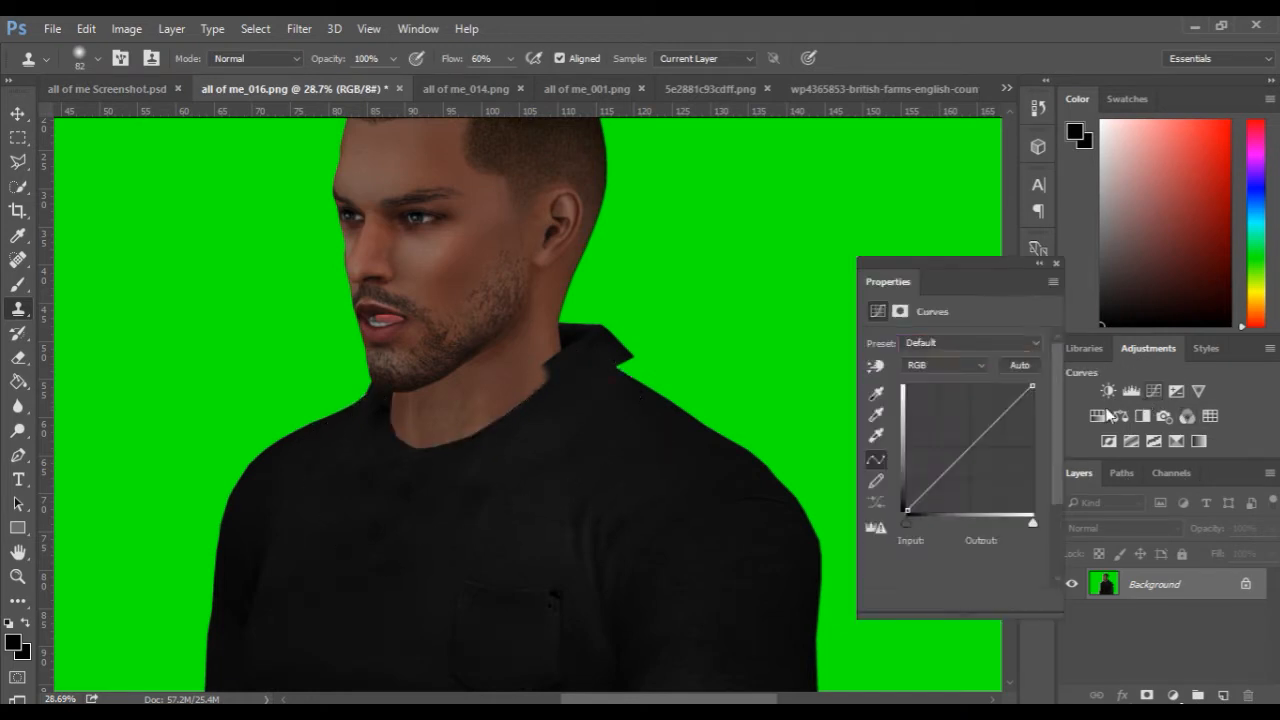
drag(963, 454, 963, 464)
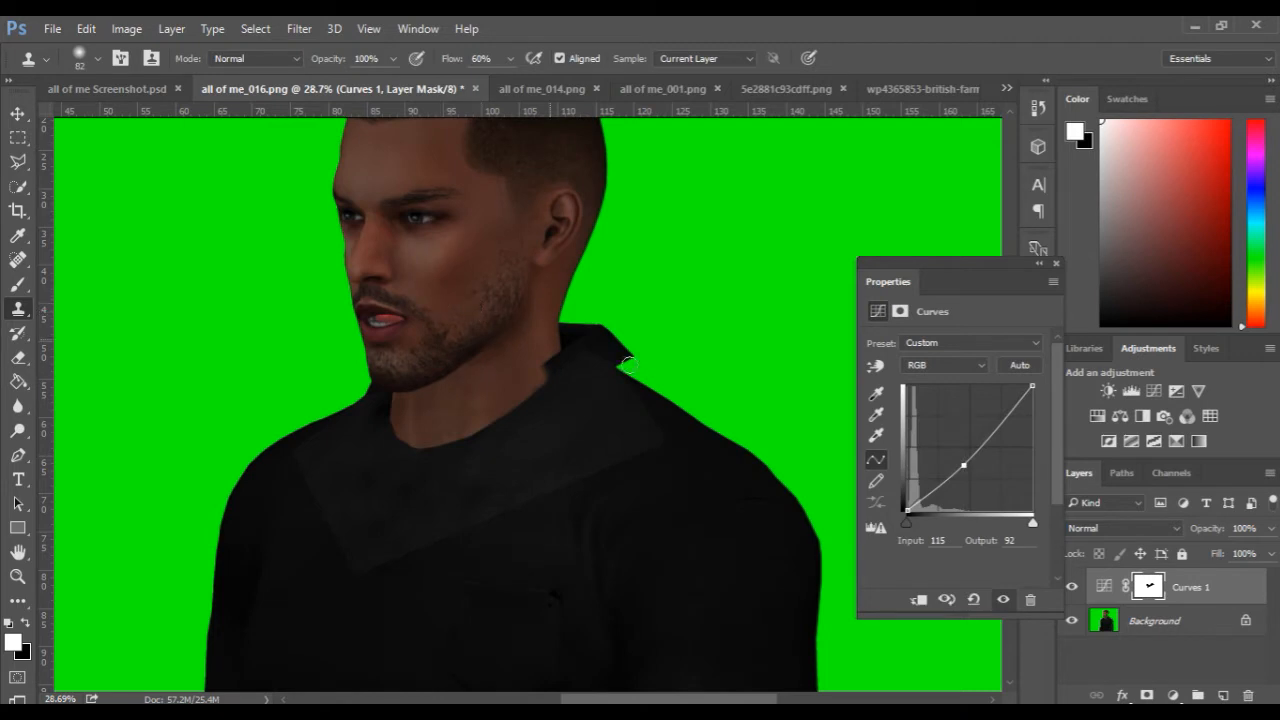
mouse_move(963, 464)
mouse_down()
mouse_move(946, 452)
mouse_move(957, 459)
mouse_up()
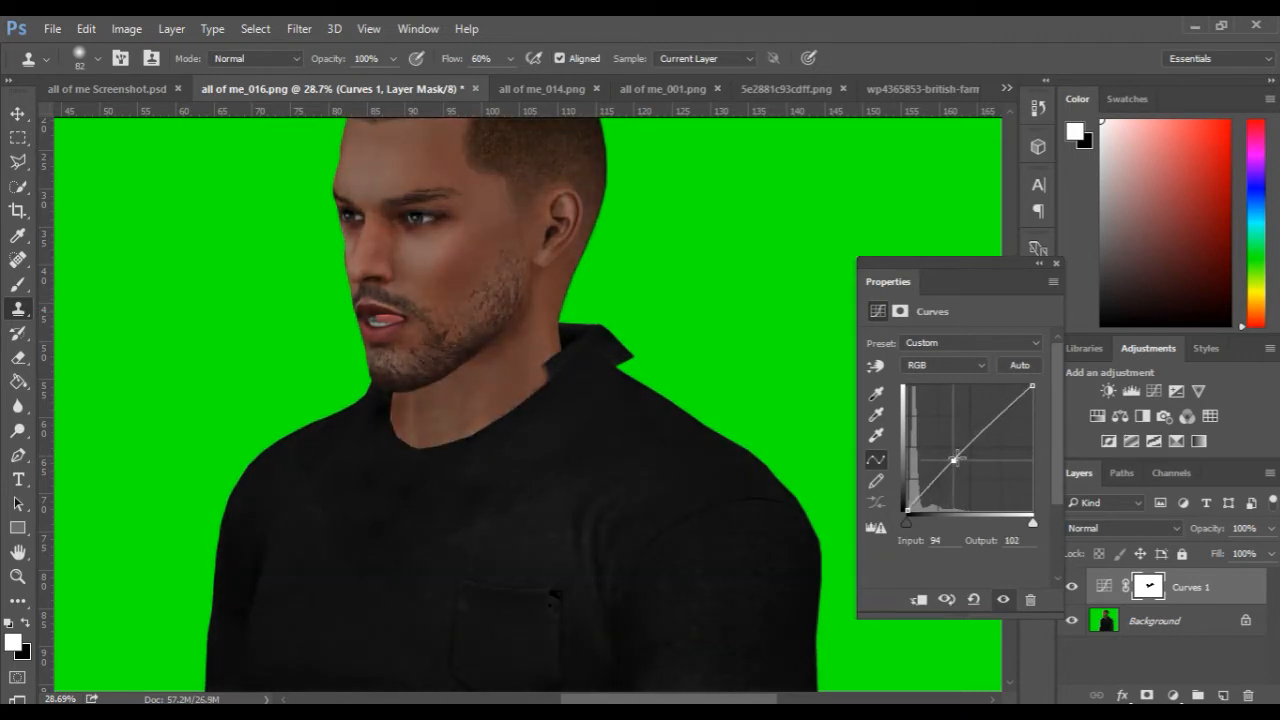
click(18, 285)
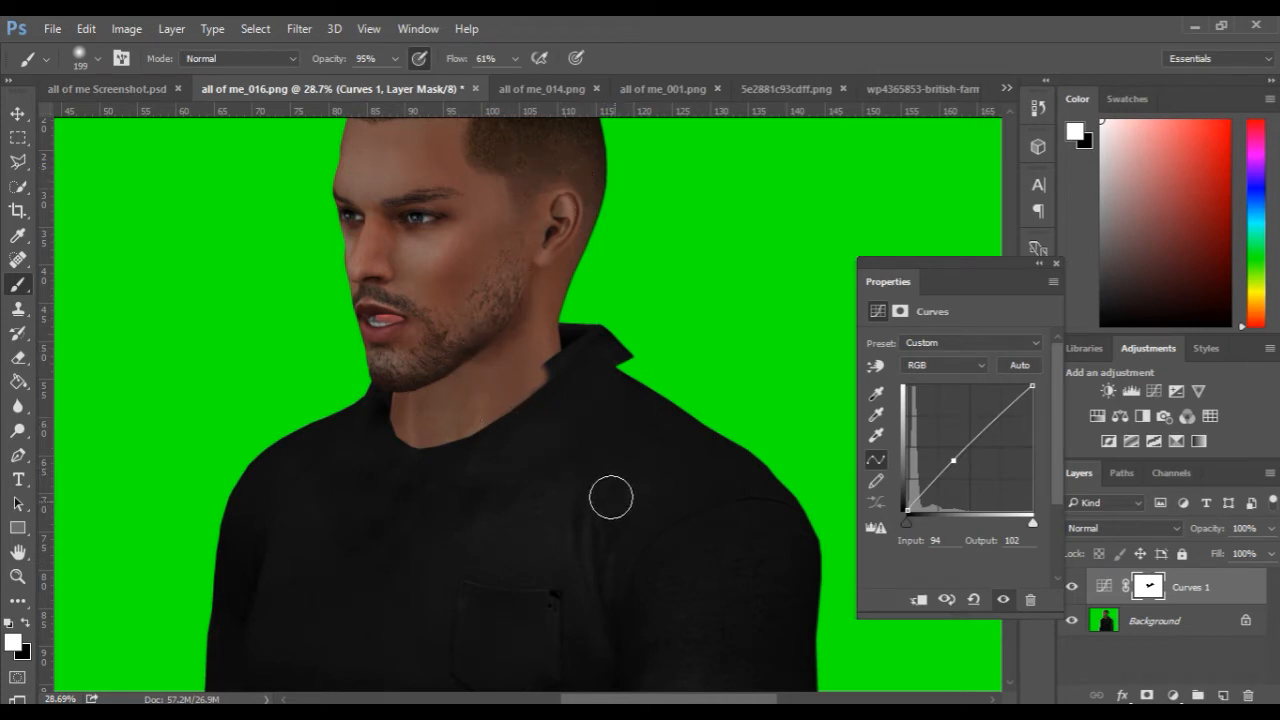
scroll(611, 498, down, 3)
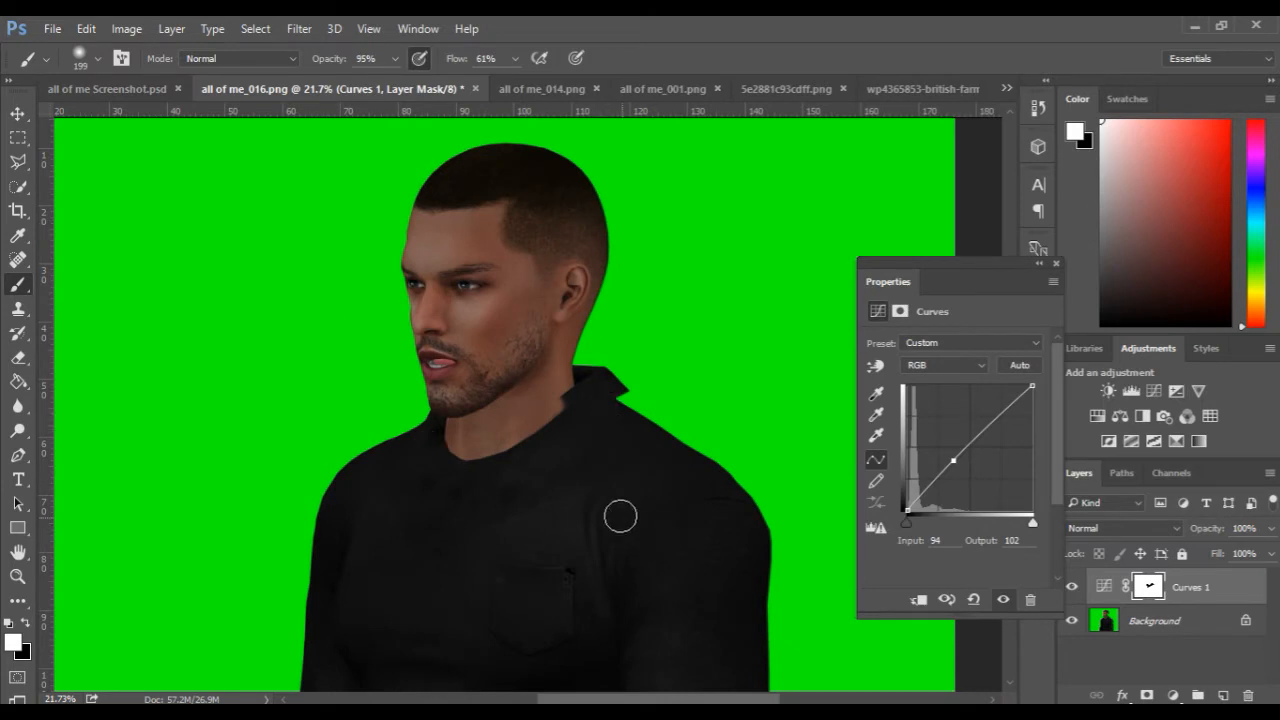
Compare the woman's render in all of me_014.png with the music-video reference screenshot and review the edited man.
click(533, 88)
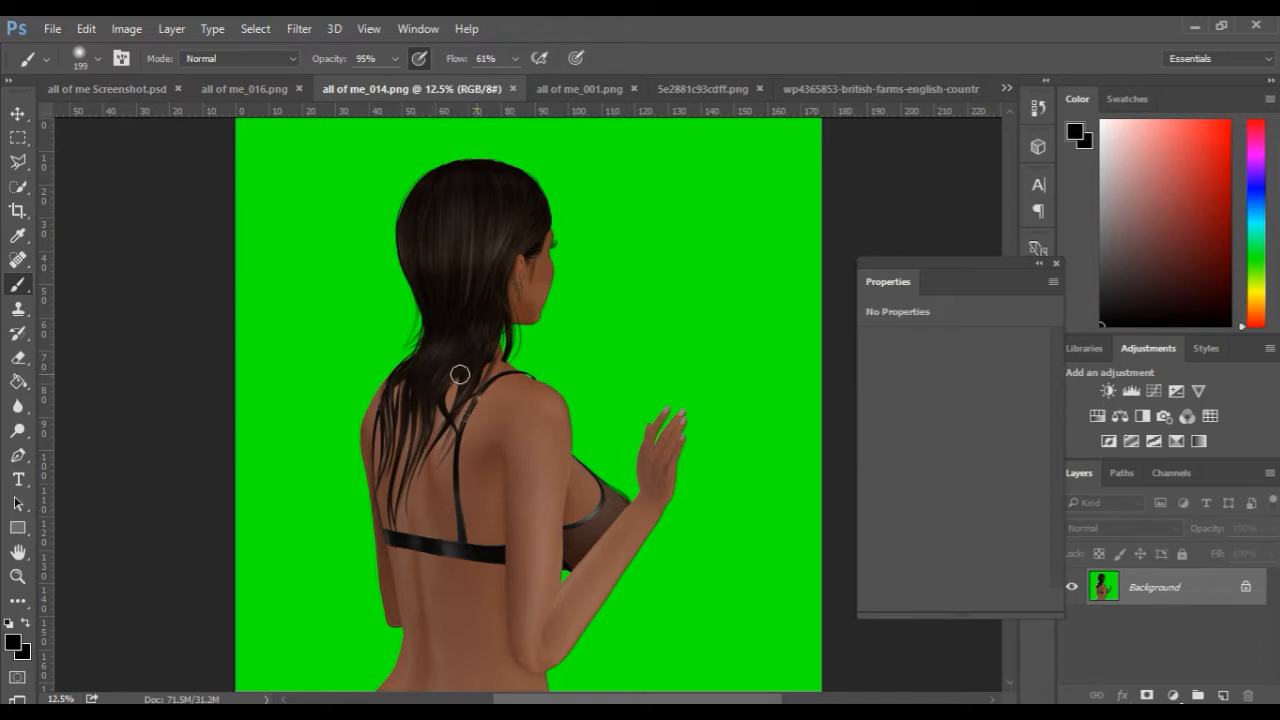
click(110, 91)
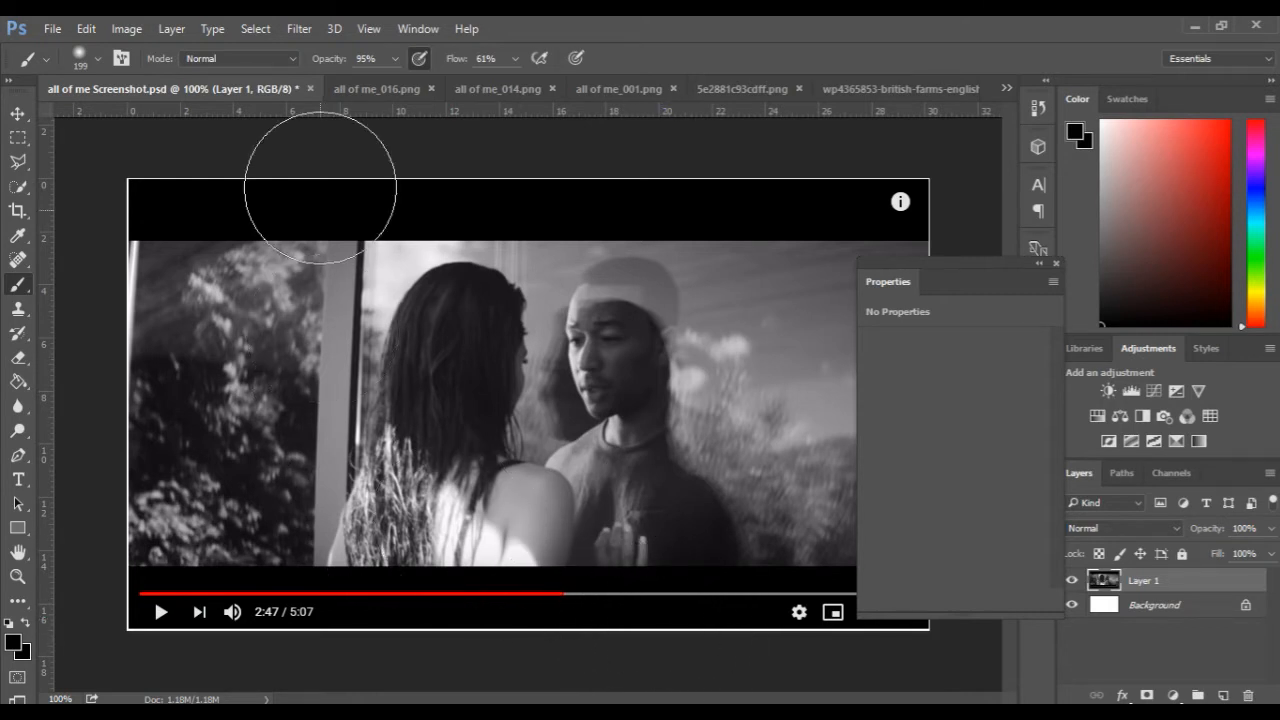
click(452, 90)
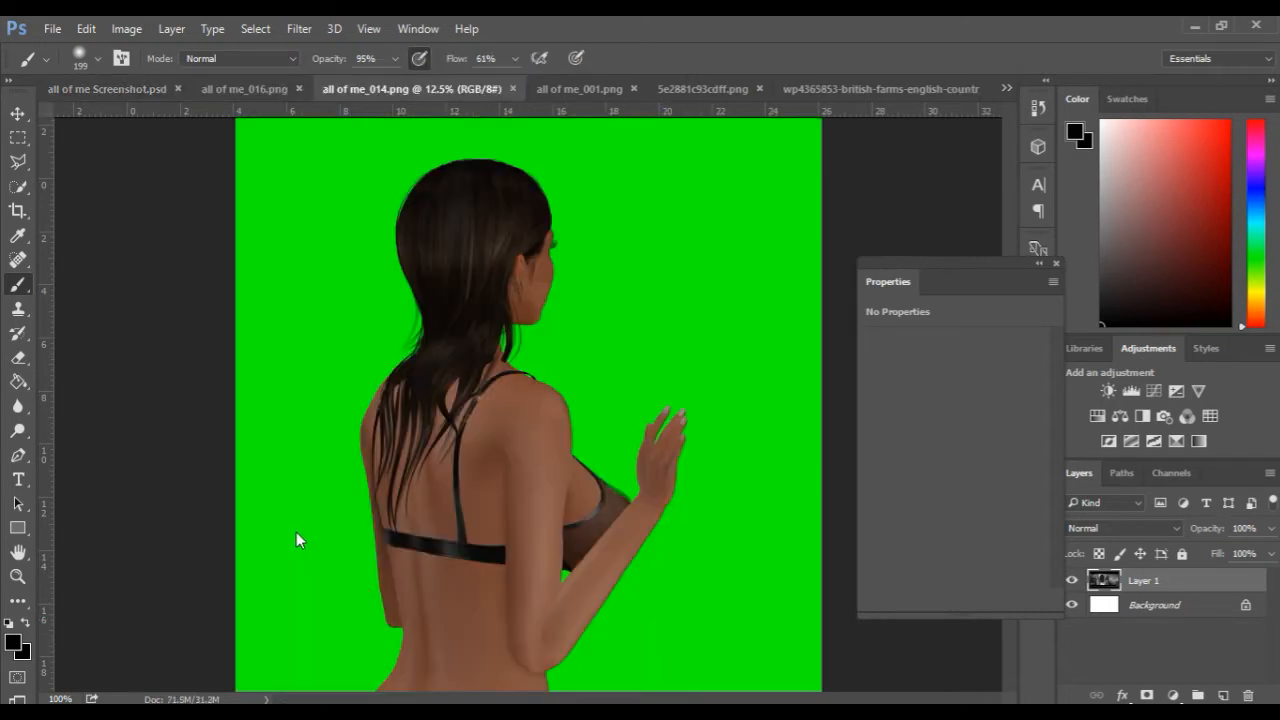
click(89, 92)
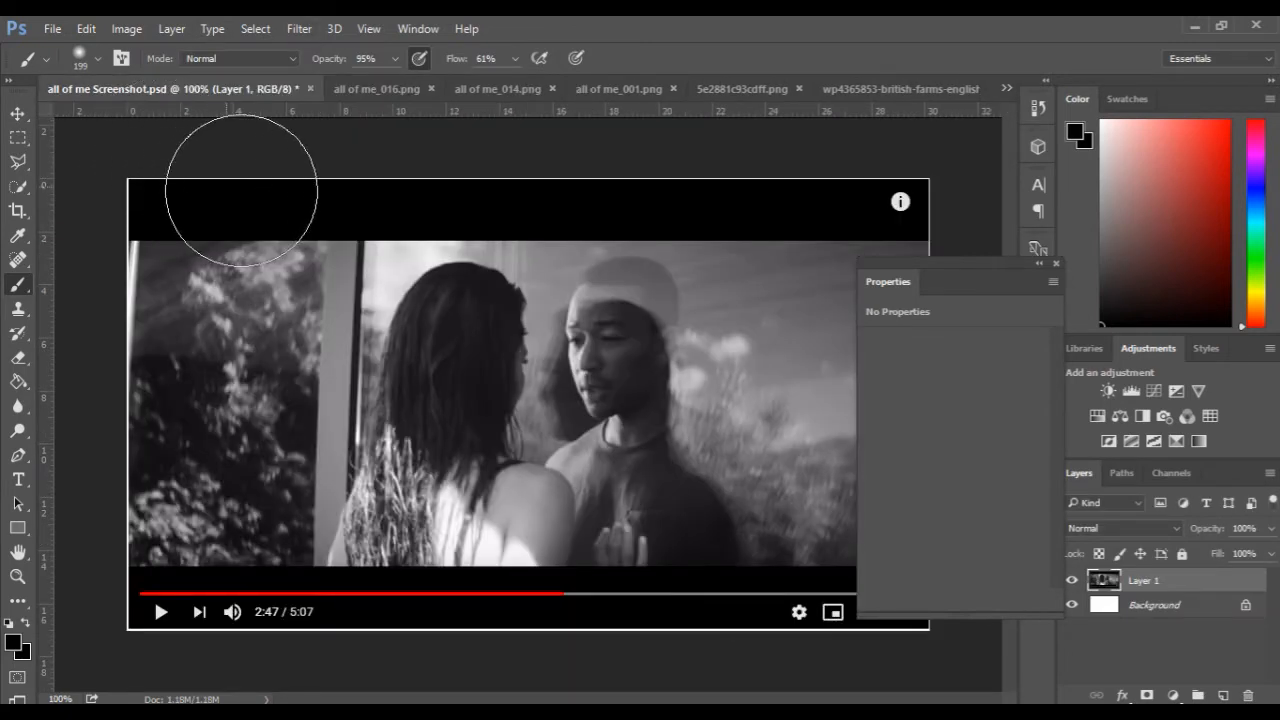
click(1040, 265)
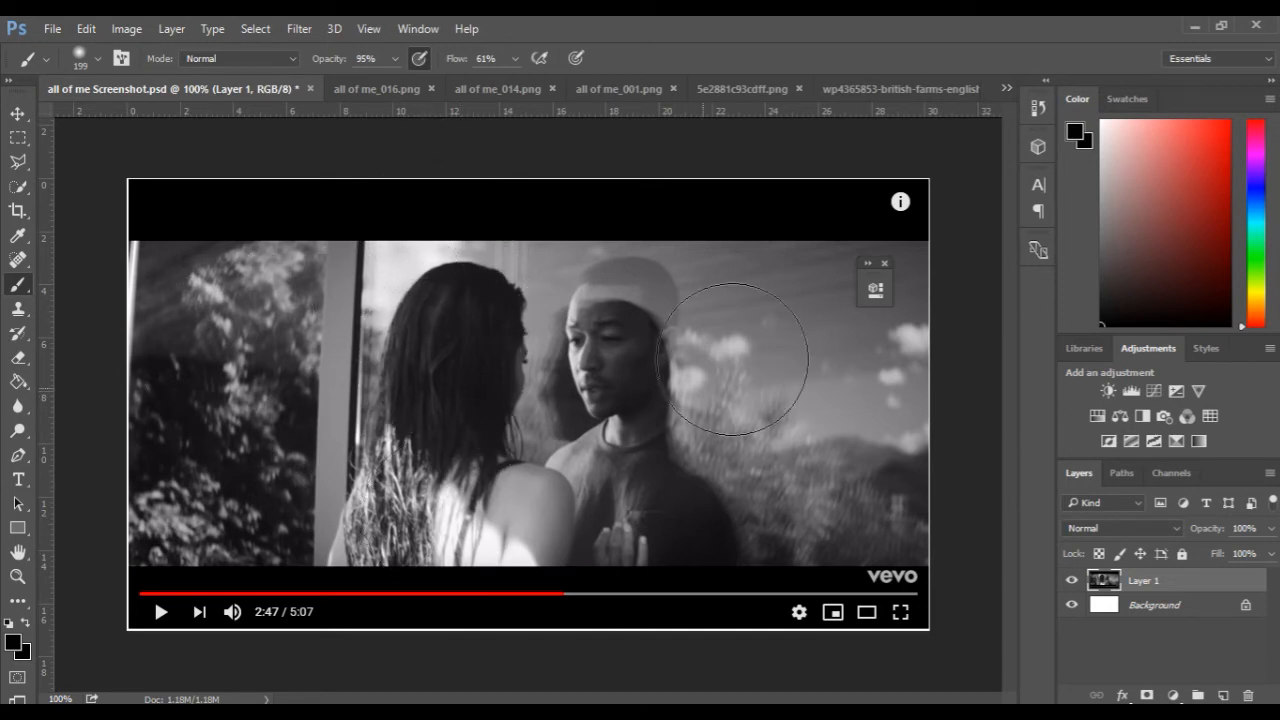
click(390, 92)
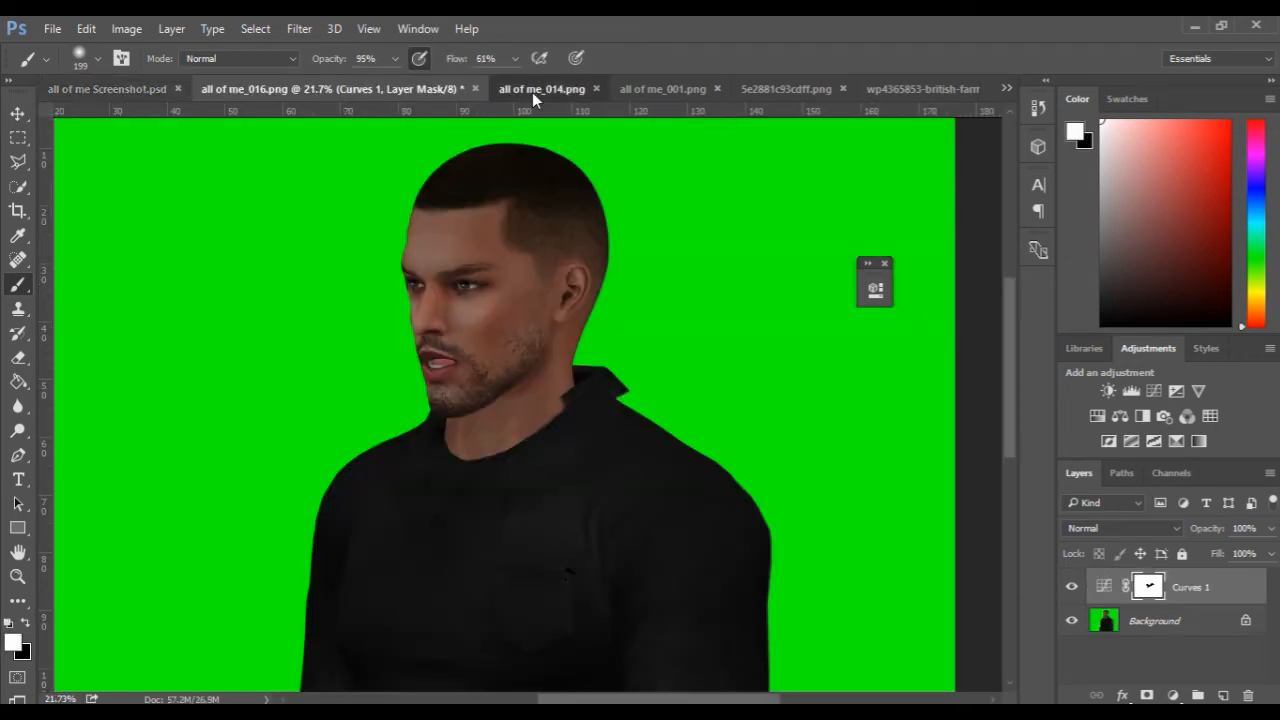
click(533, 94)
Flip the canvas of the English countryside wallpaper image horizontally.
click(886, 90)
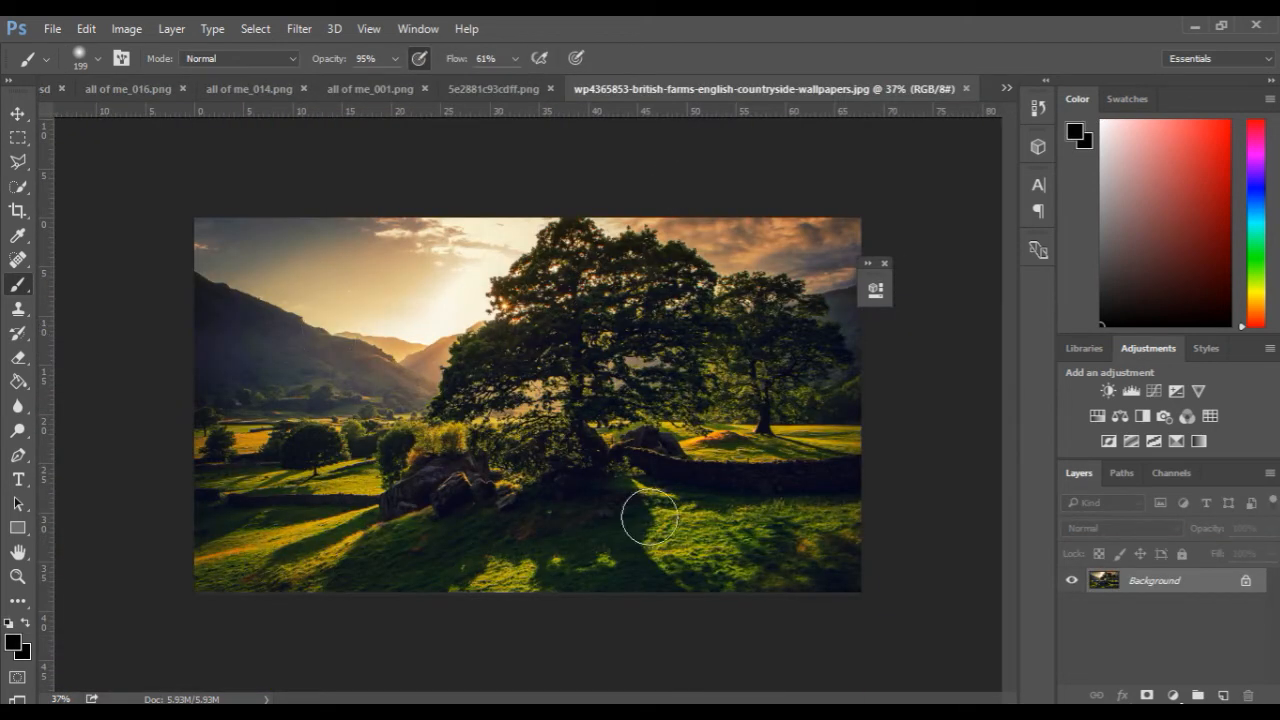
click(52, 29)
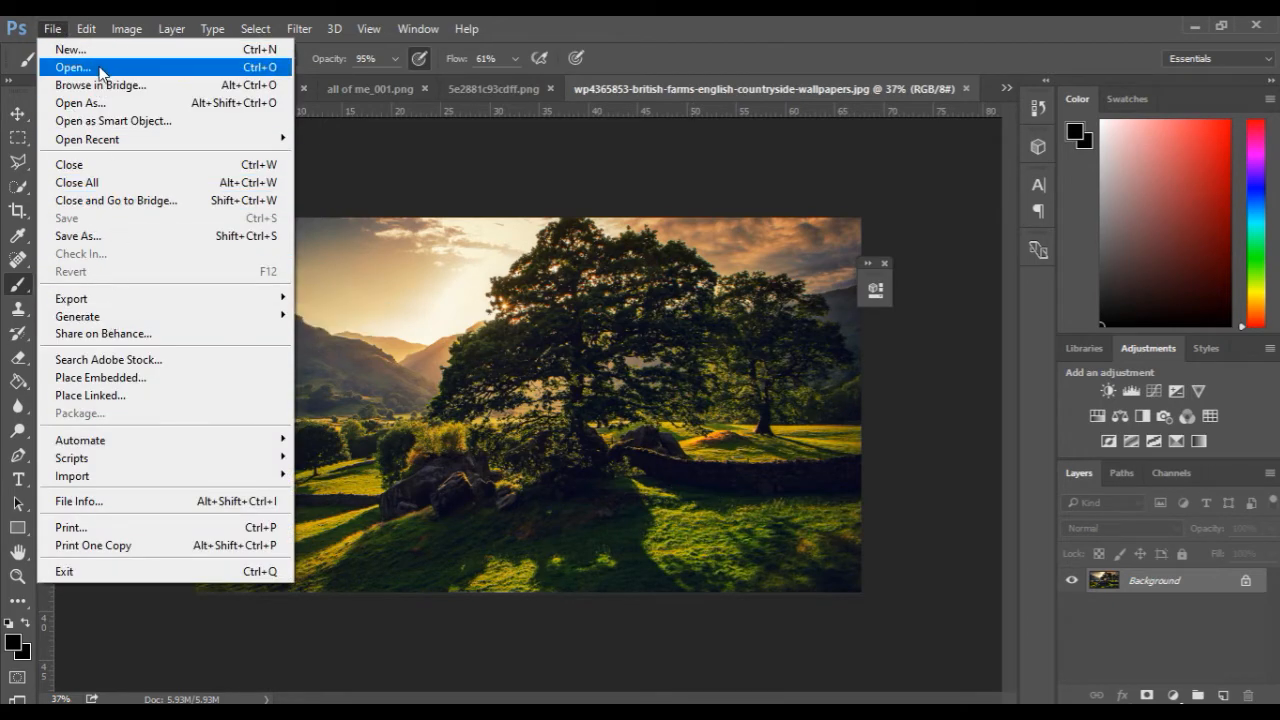
mouse_move(171, 28)
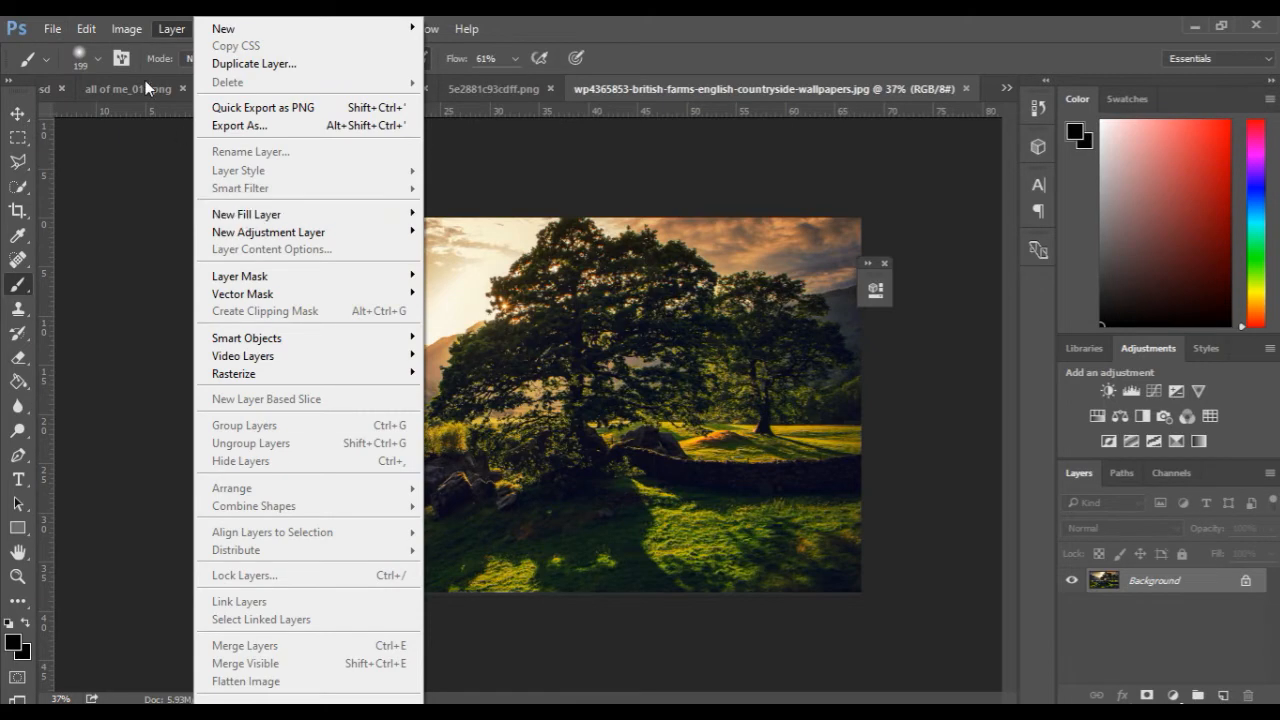
mouse_move(126, 28)
mouse_move(156, 203)
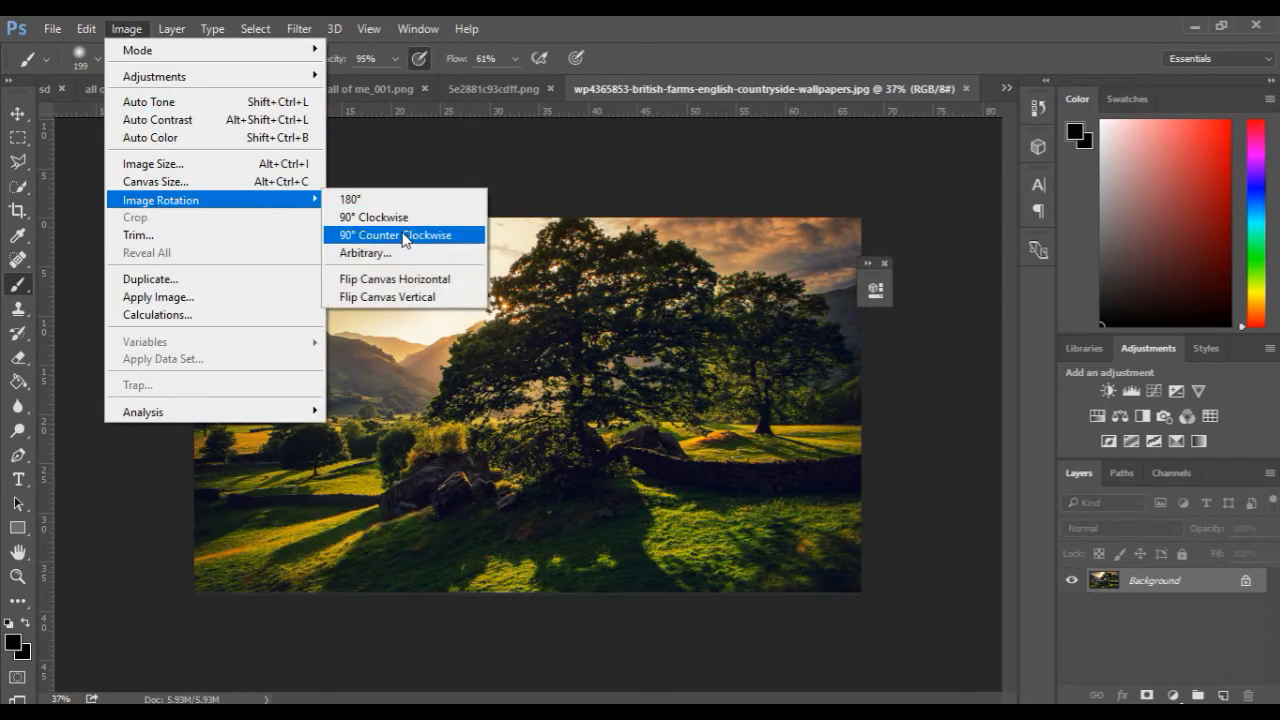
click(398, 279)
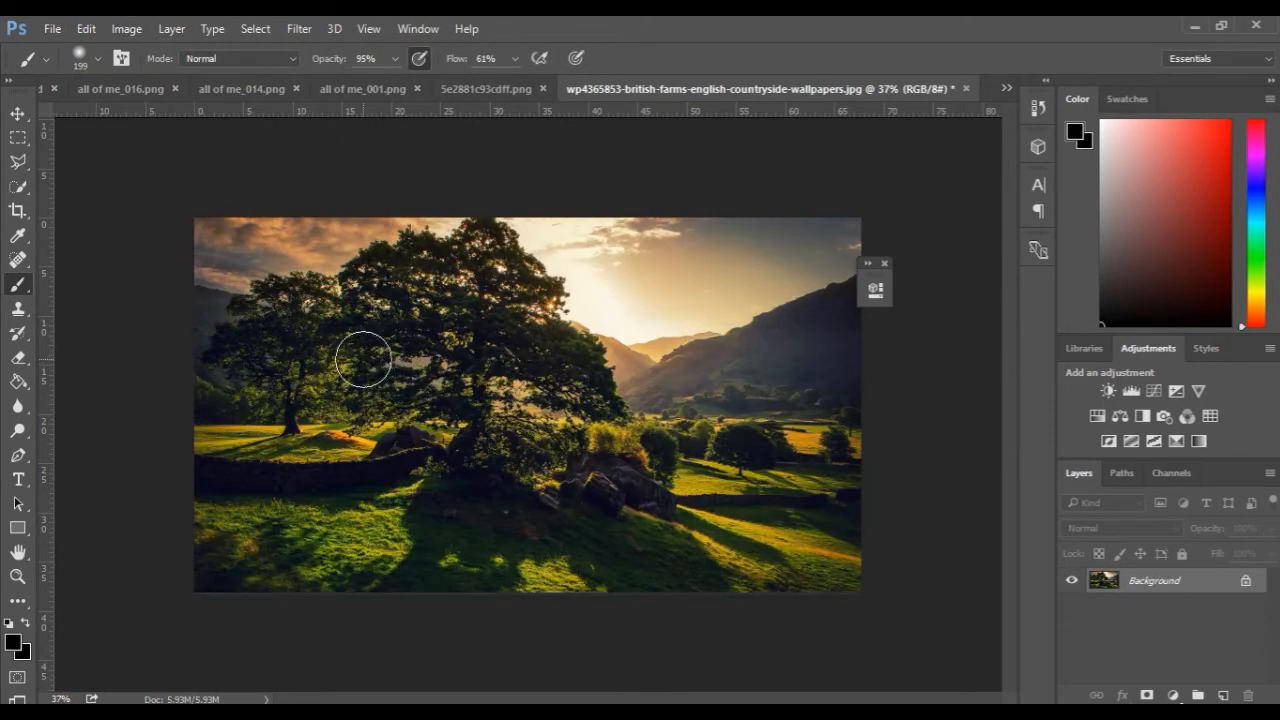
scroll(376, 360, up, 6)
key(space)
drag(617, 297, 340, 353)
scroll(346, 357, up, 5)
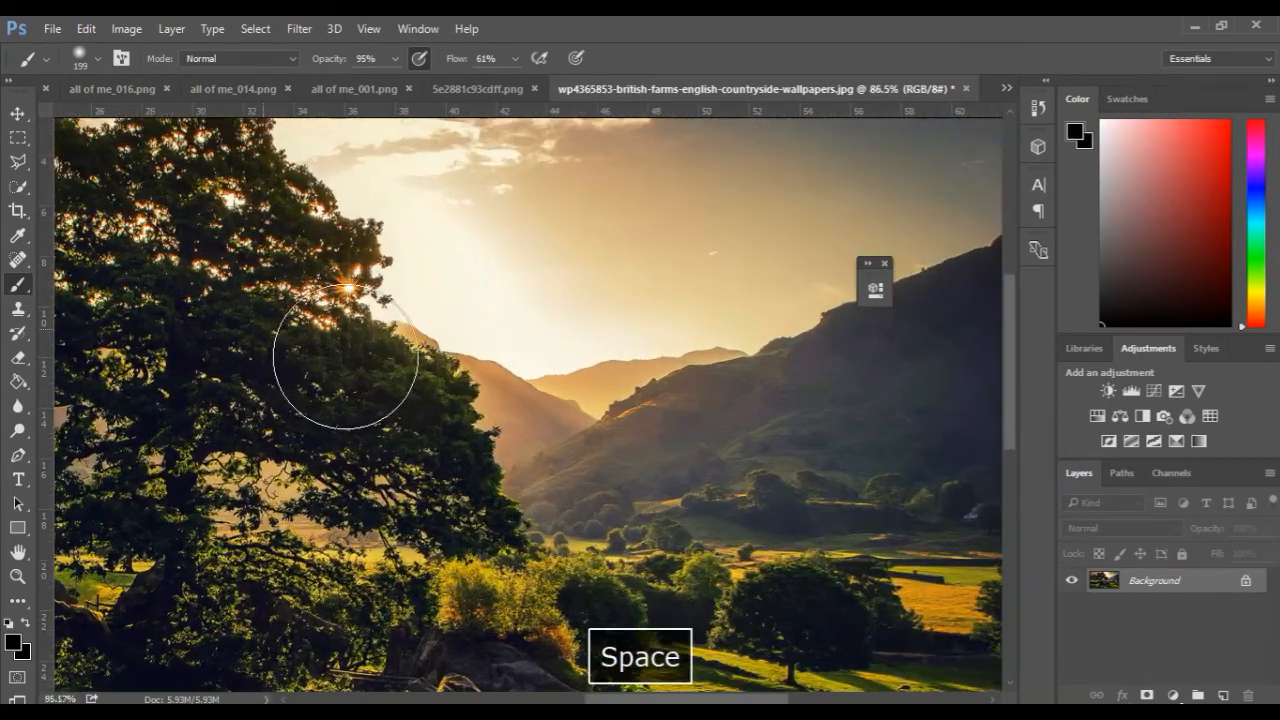
Examine the flipped countryside image, the edited man's render, the music-video reference screenshot and the grass image 5e2881c93cdff.png.
key(space)
drag(483, 337, 472, 383)
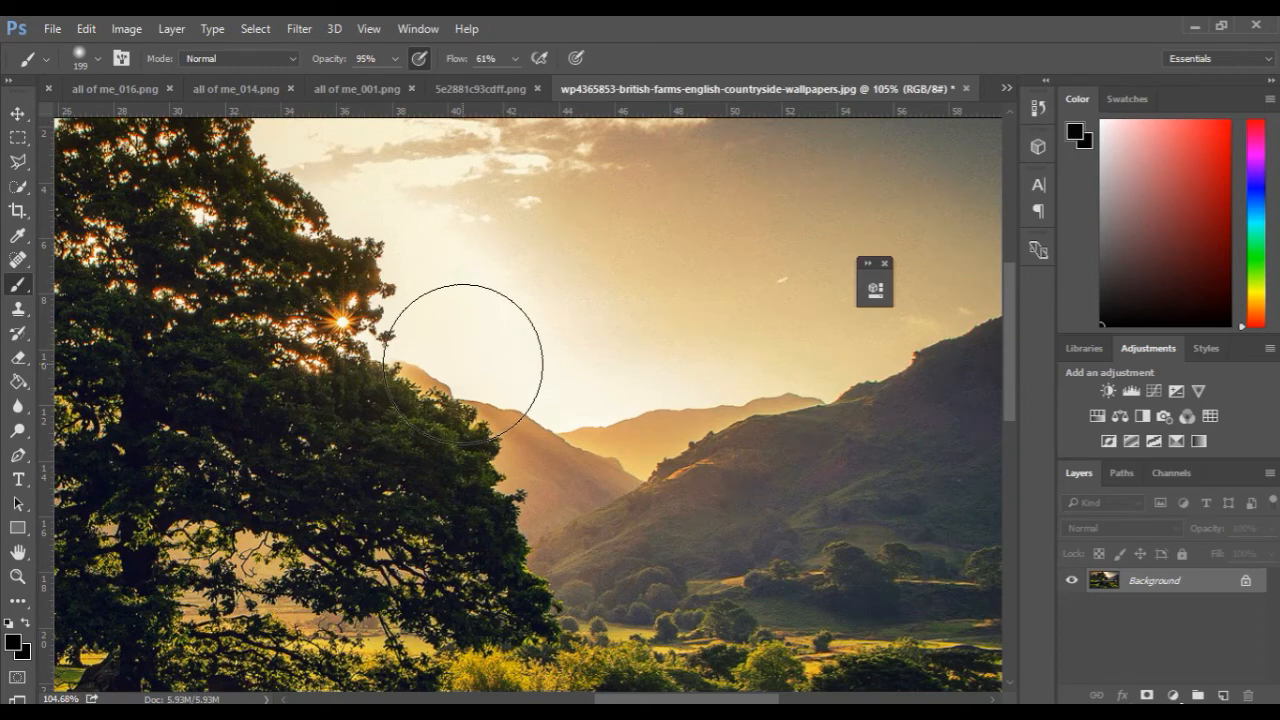
scroll(464, 363, down, 3)
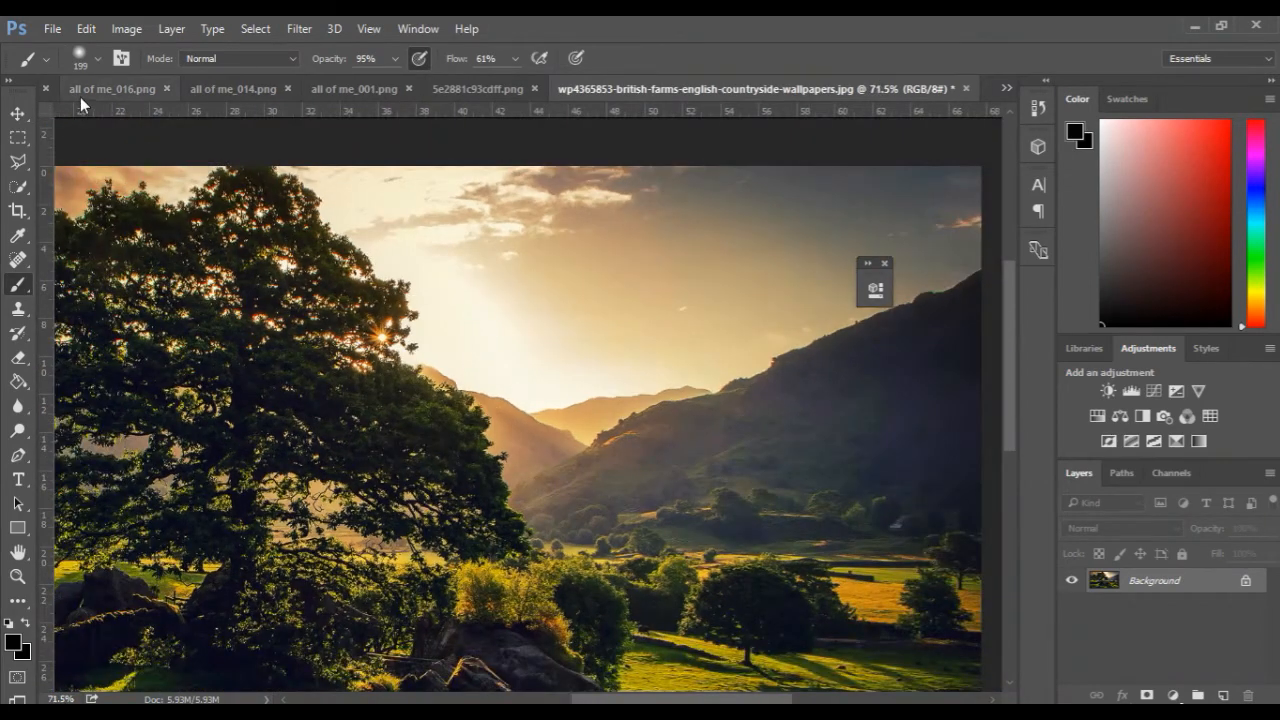
click(61, 93)
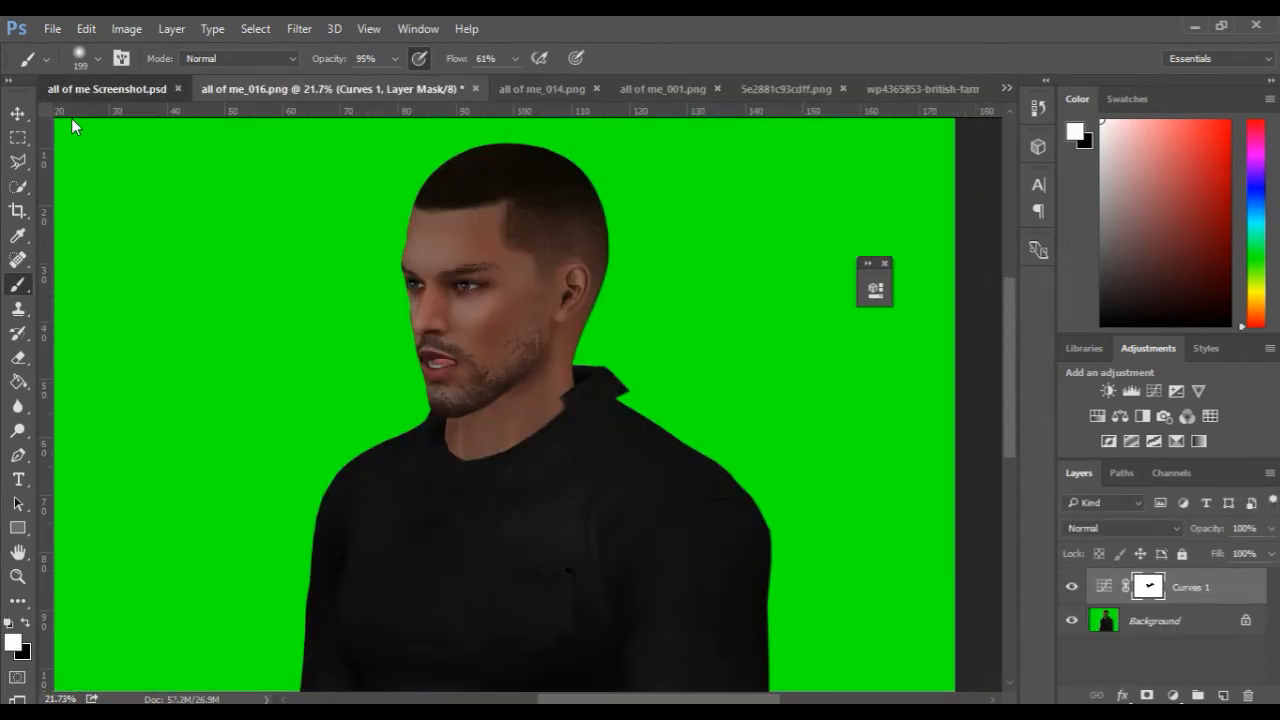
click(50, 90)
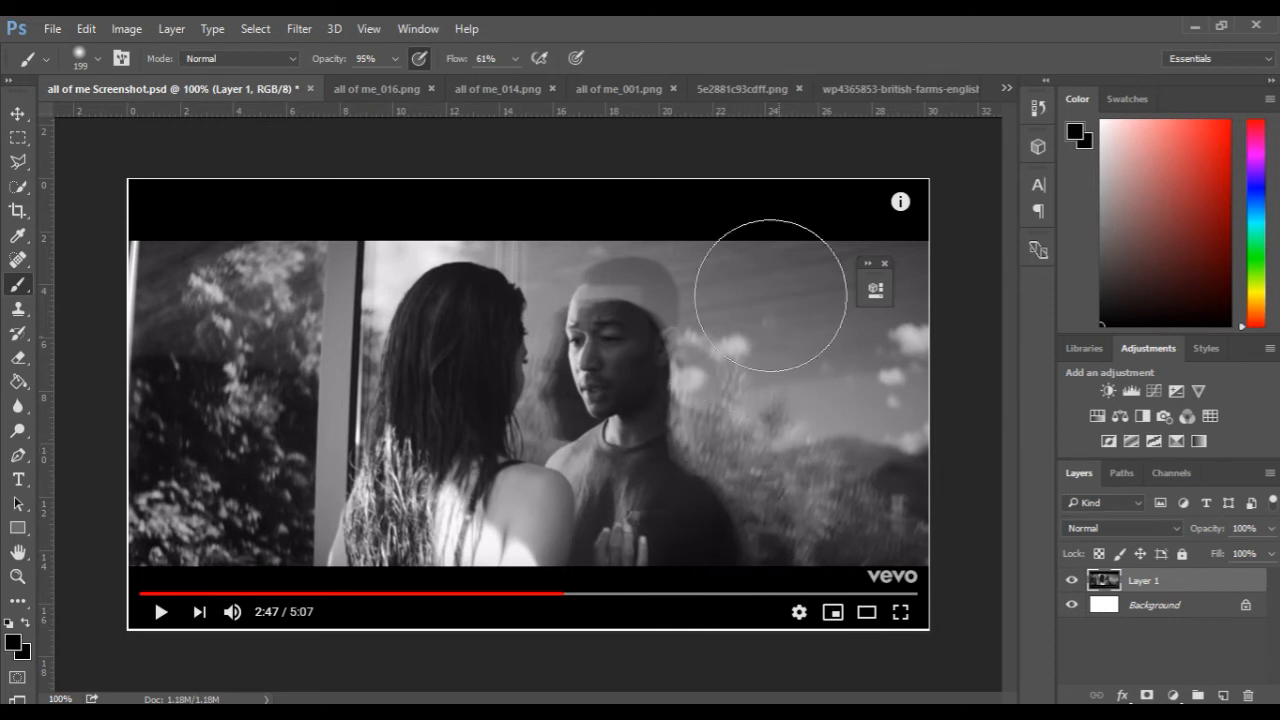
click(741, 89)
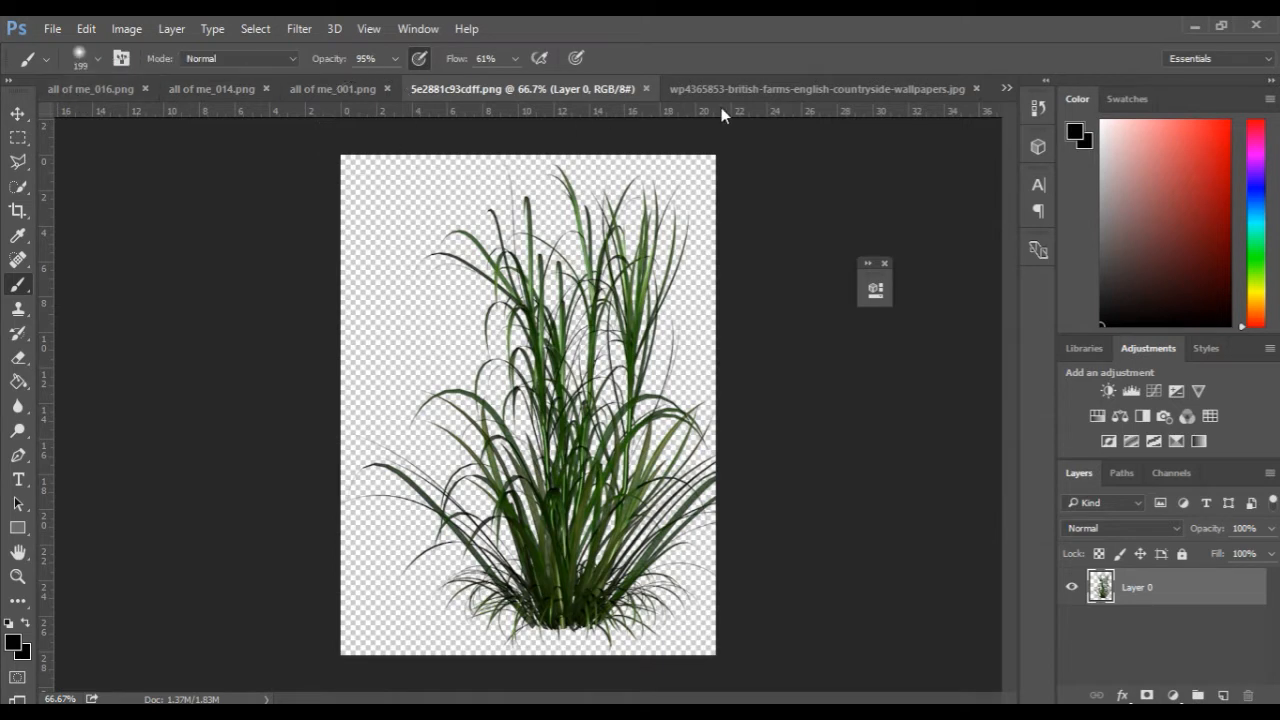
In all of me_Edit 2.psd, show the Brightness, Levels 1 and Gradient Map adjustments clipped to the man in the Adam group.
click(1004, 85)
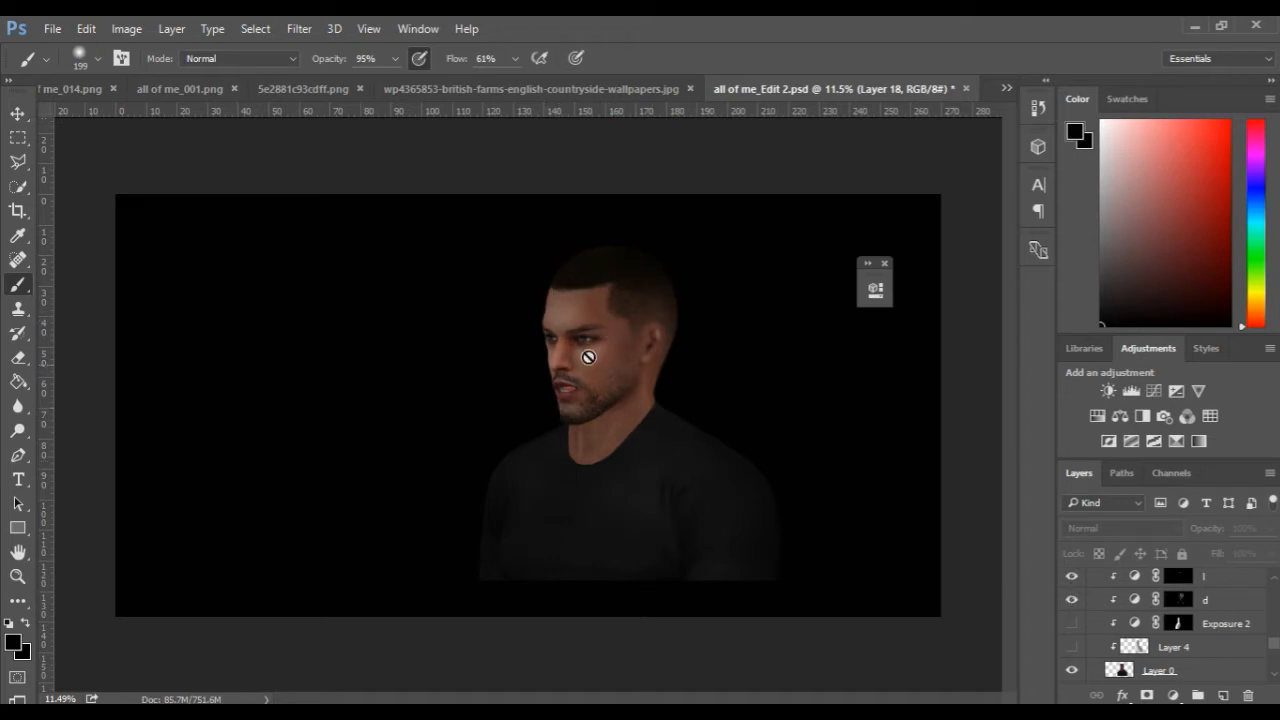
scroll(1182, 625, up, 1)
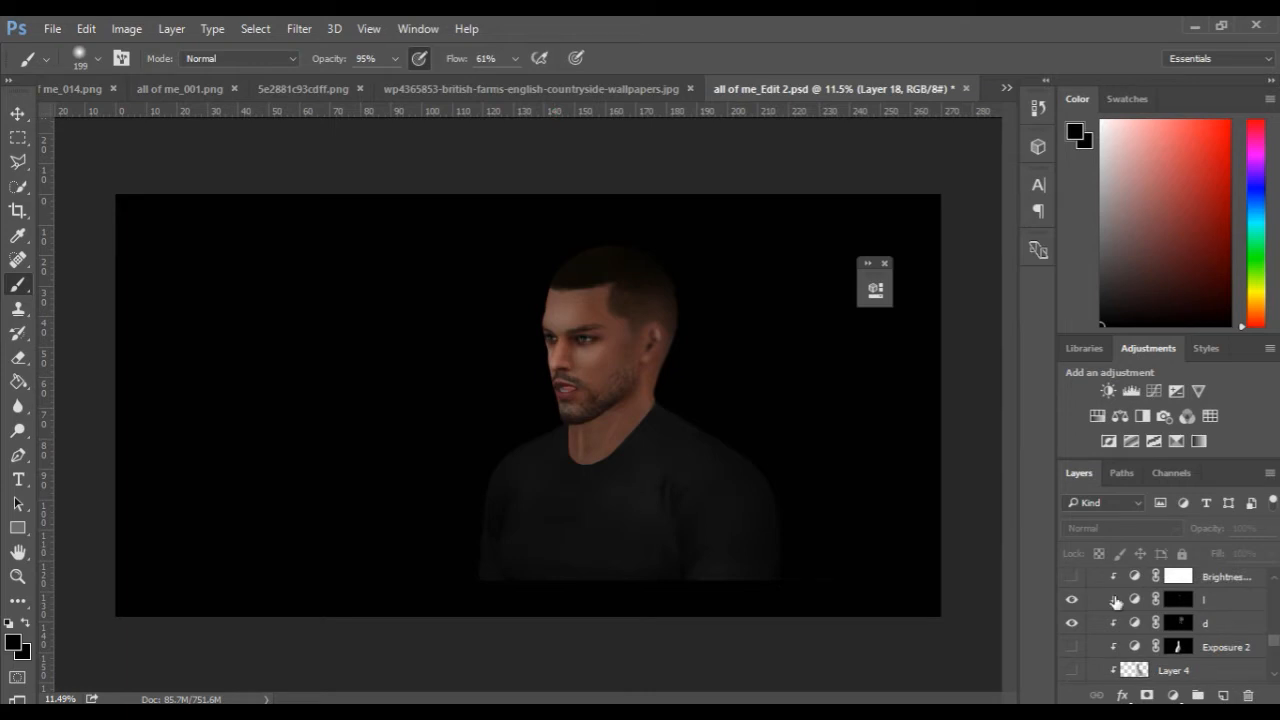
click(1073, 577)
scroll(1125, 612, up, 1)
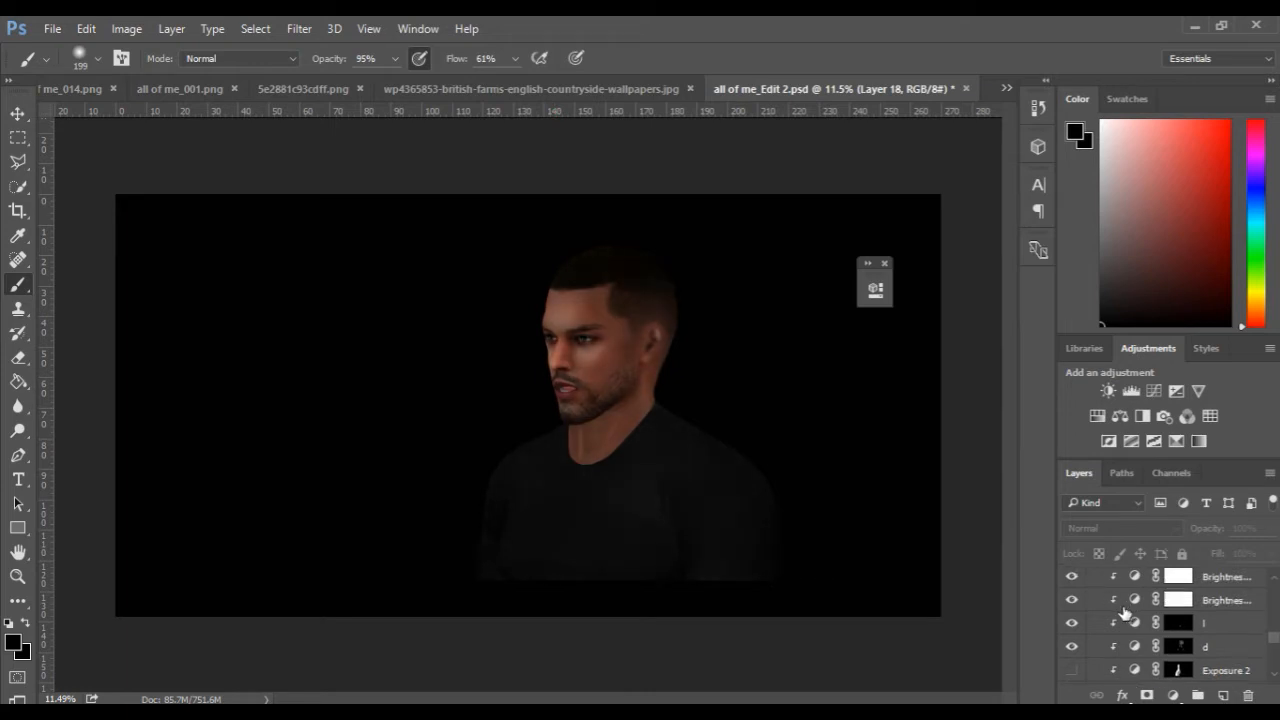
scroll(1078, 588, up, 1)
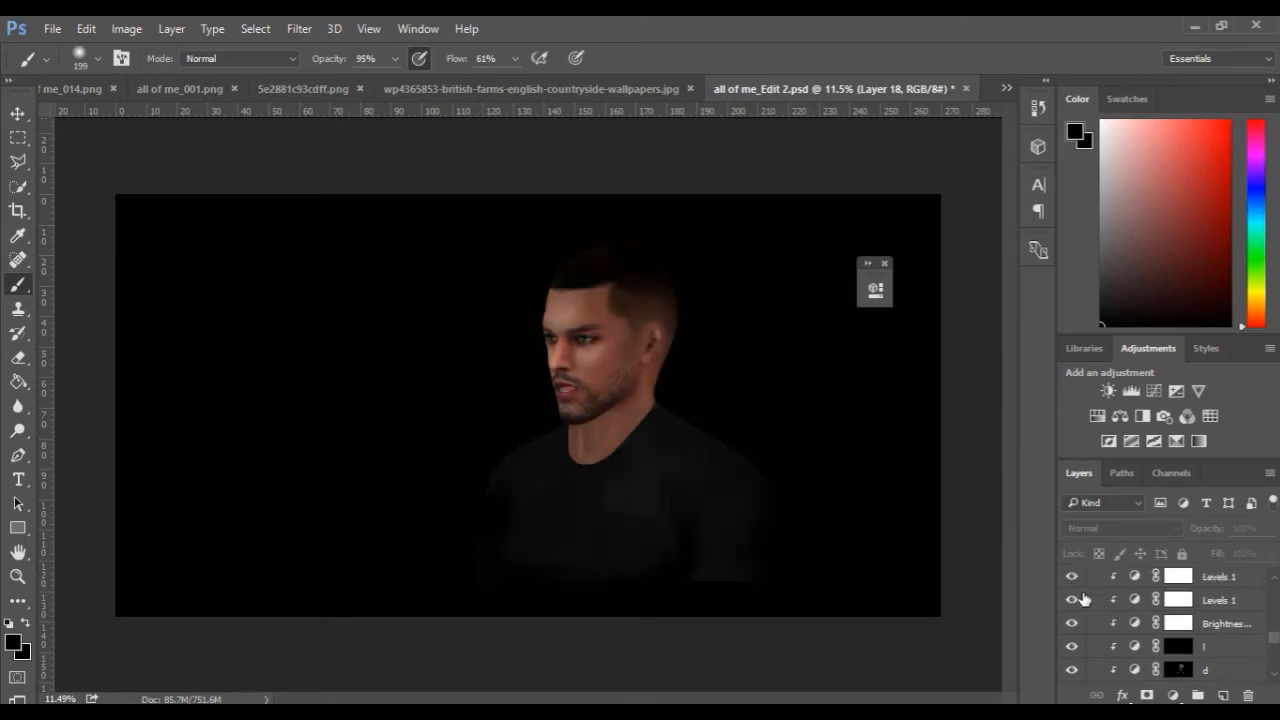
scroll(1084, 598, up, 1)
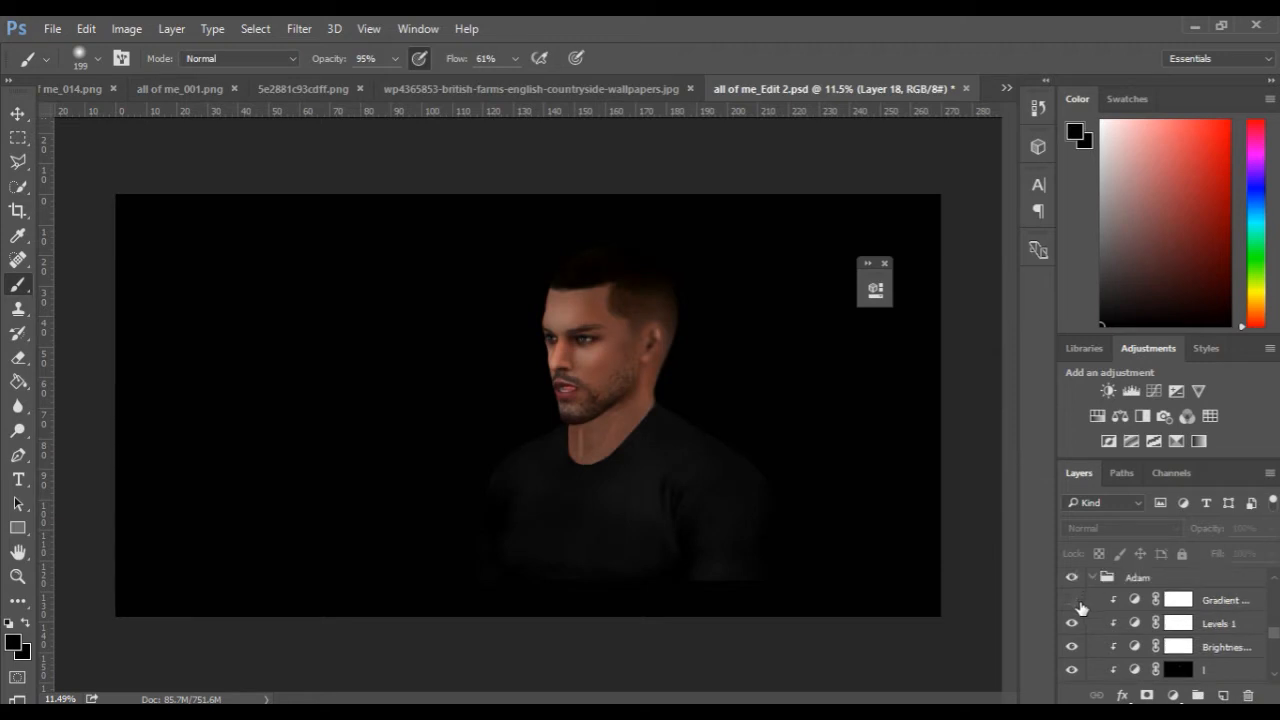
click(1072, 601)
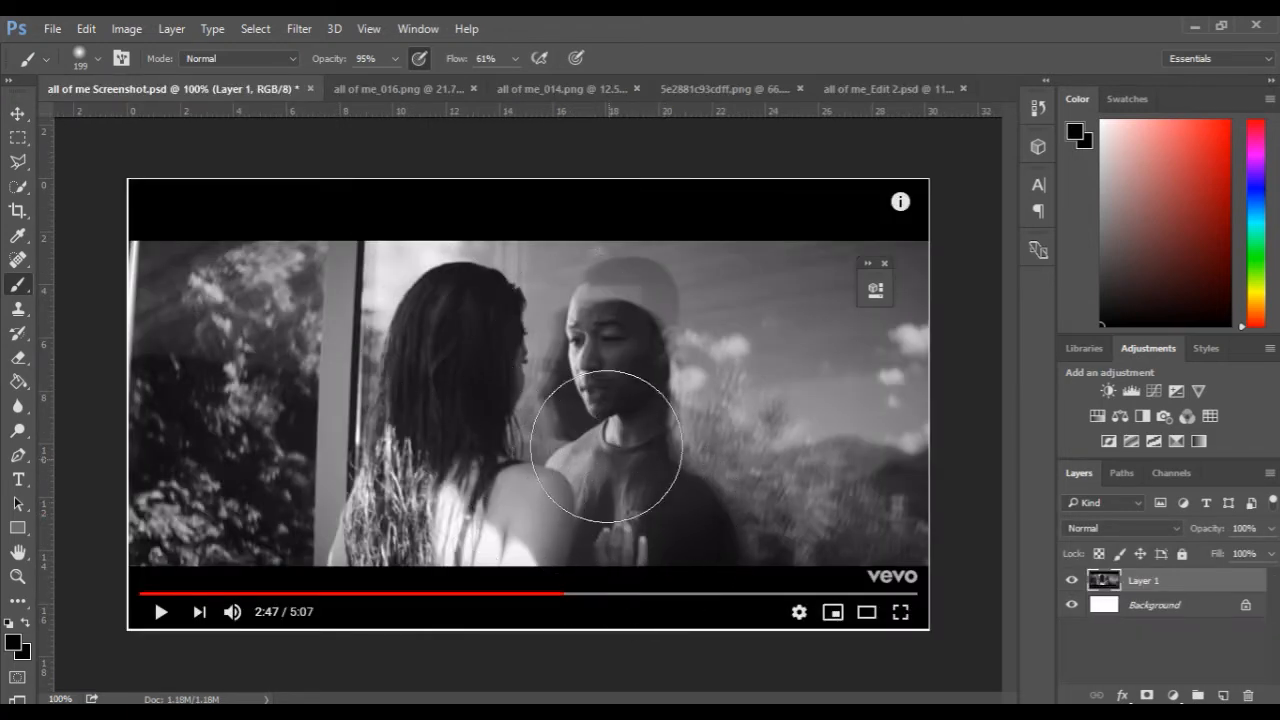
Reduce the brush size to 29 while examining the man's face in the music-video reference screenshot.
key(space)
right_click(566, 388)
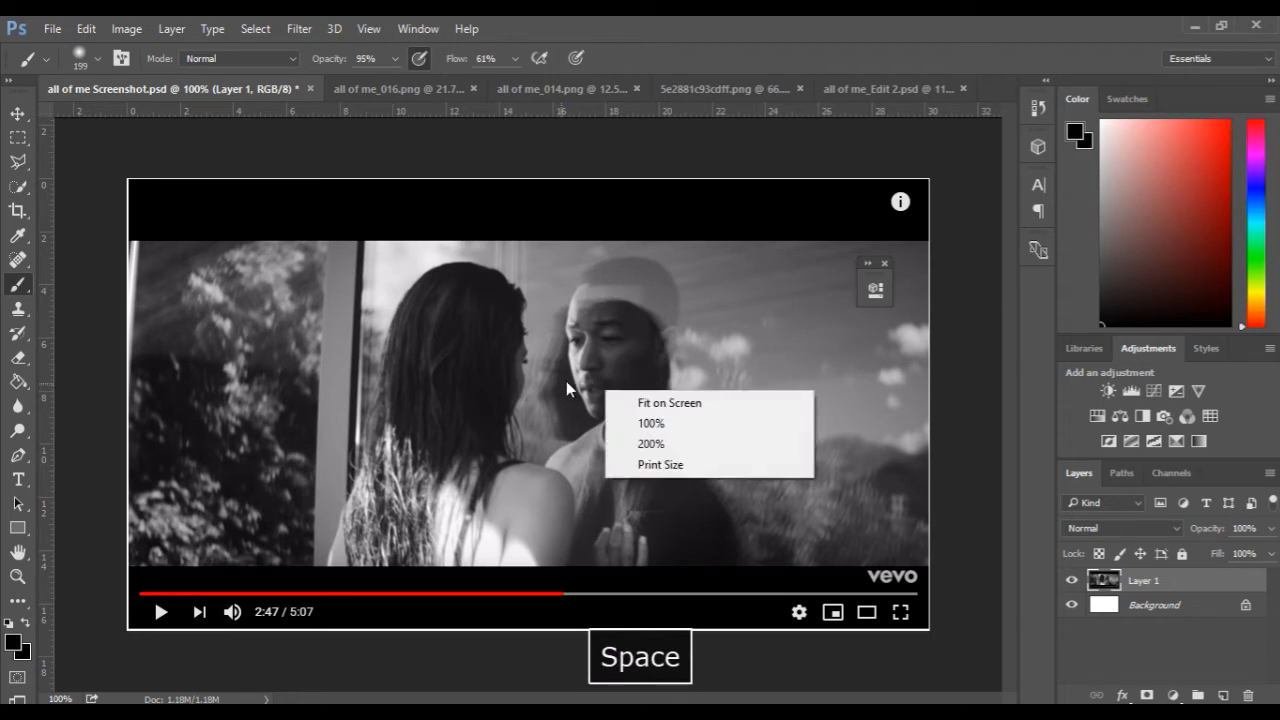
click(579, 330)
drag(579, 330, 498, 333)
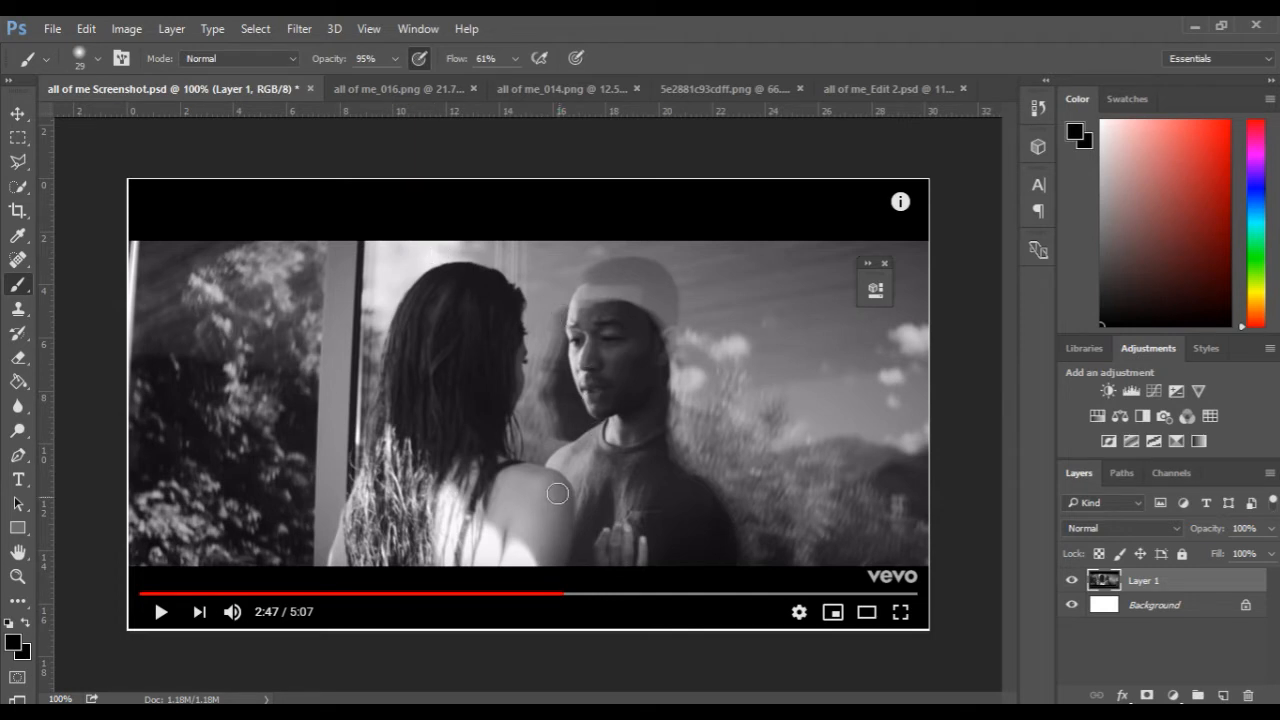
Show Exposure 2 and Layer 4 above the man in the Adam group of all of me_Edit 2.psd to shape his light and shadow.
click(870, 94)
scroll(1118, 600, down, 2)
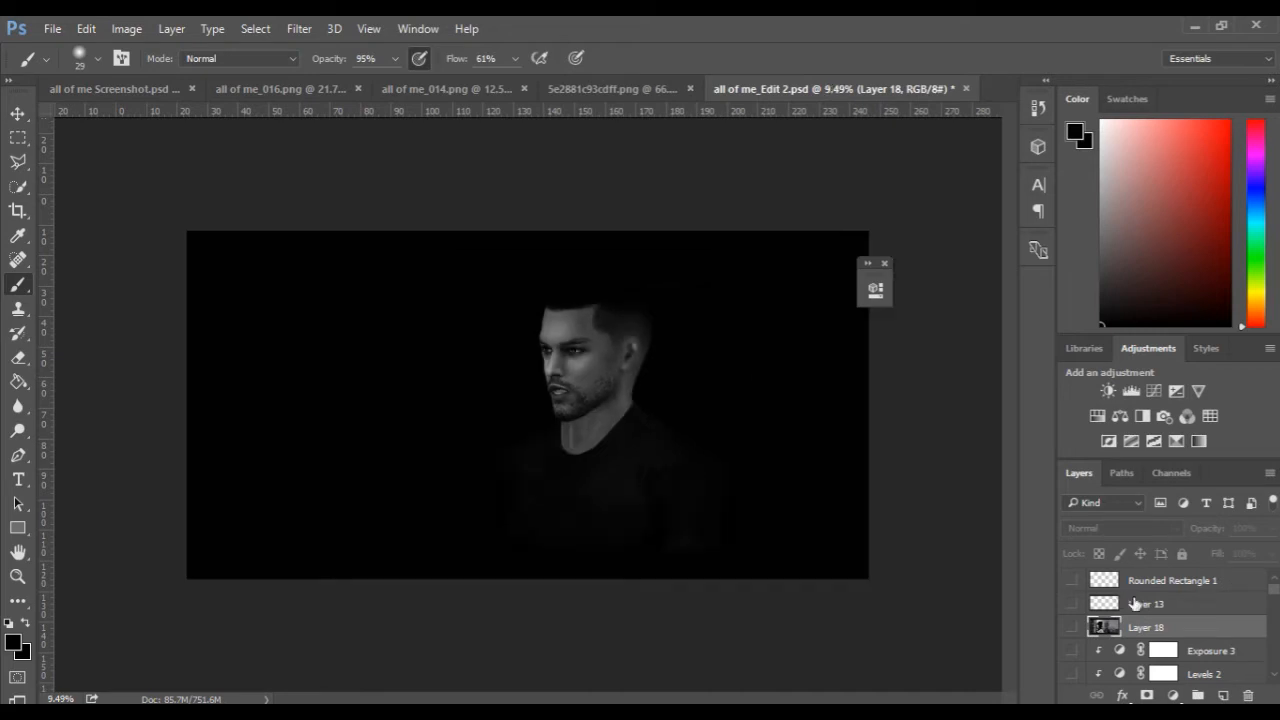
scroll(1152, 622, down, 2)
scroll(1150, 622, down, 5)
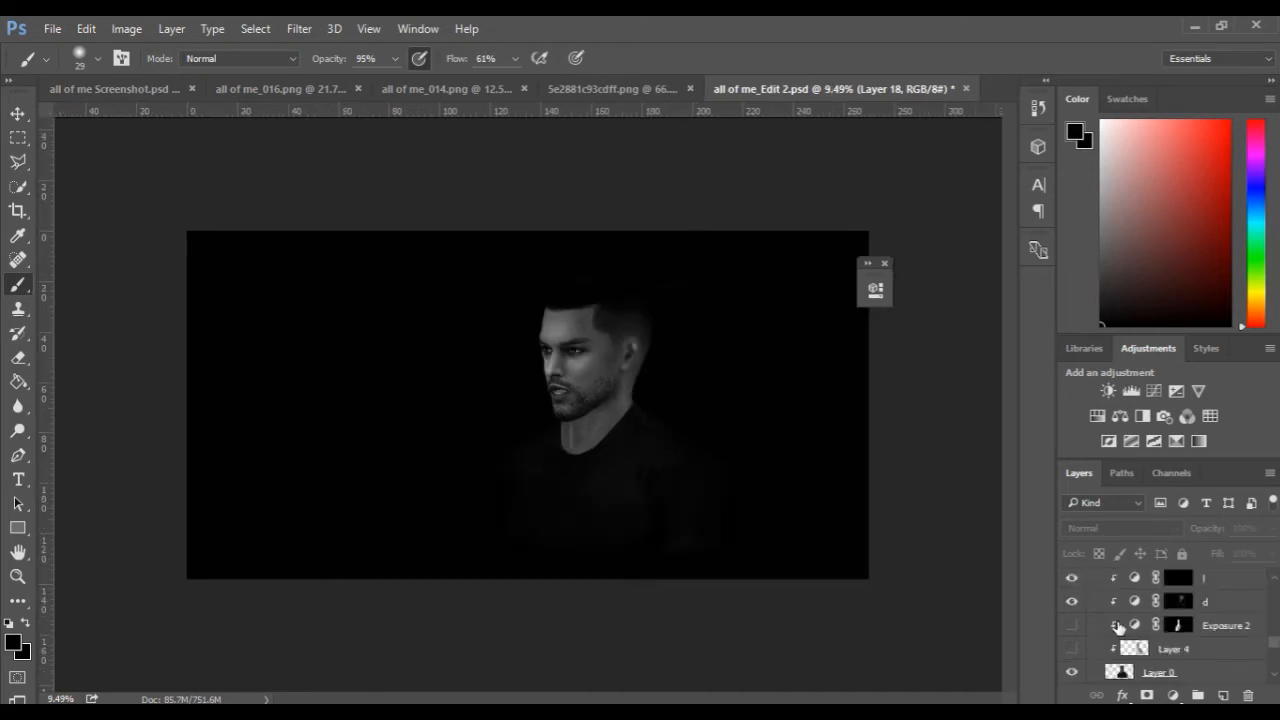
click(1072, 626)
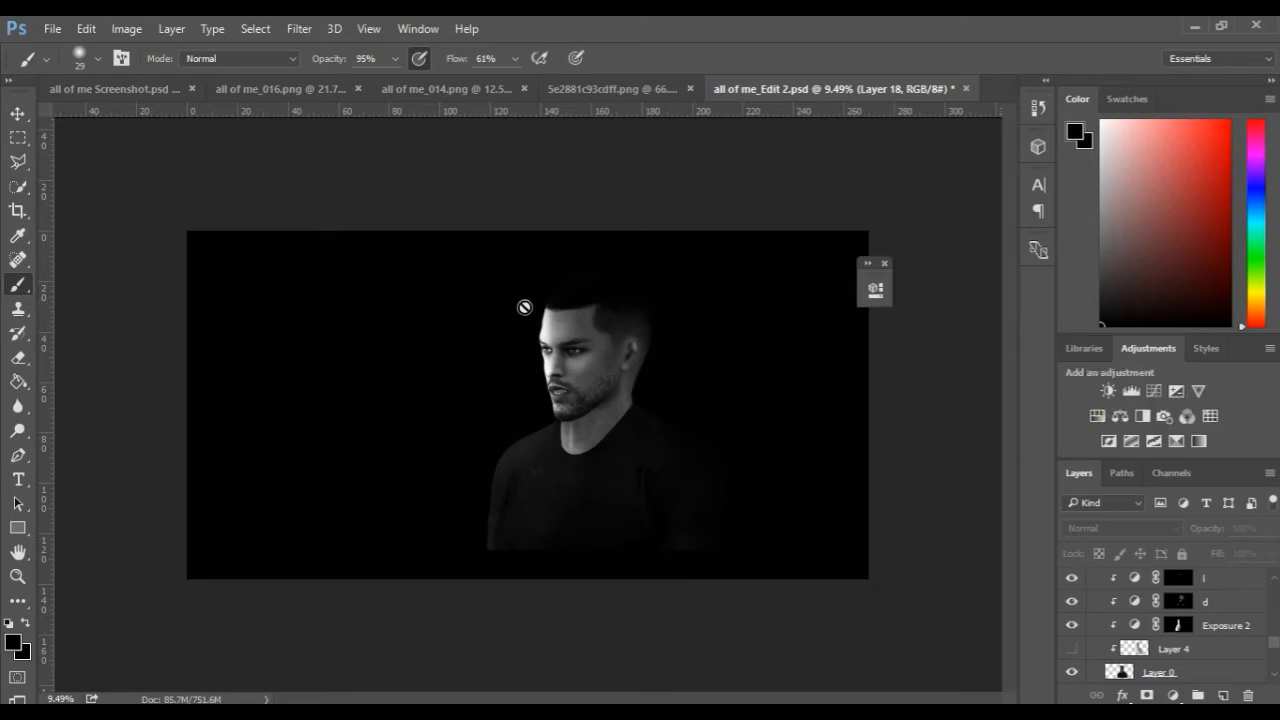
click(1072, 651)
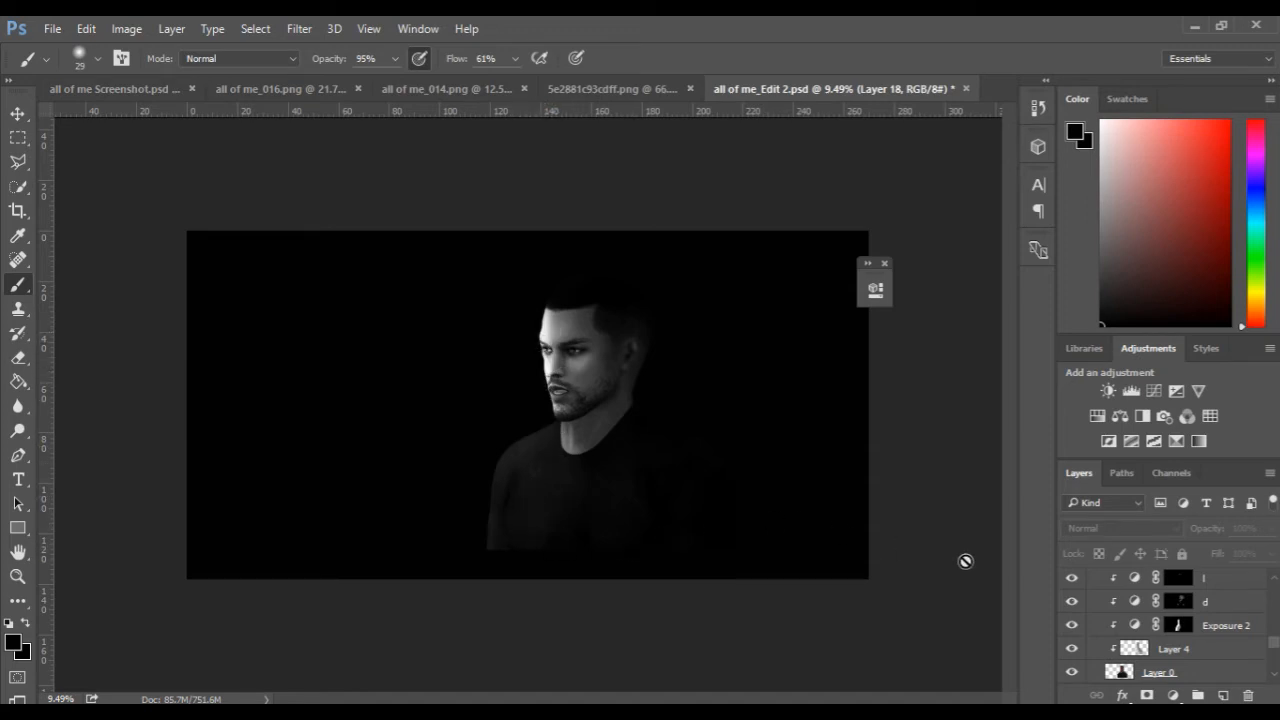
Compare the lighting on the black-and-white man with the music-video reference screenshot.
scroll(601, 443, up, 1)
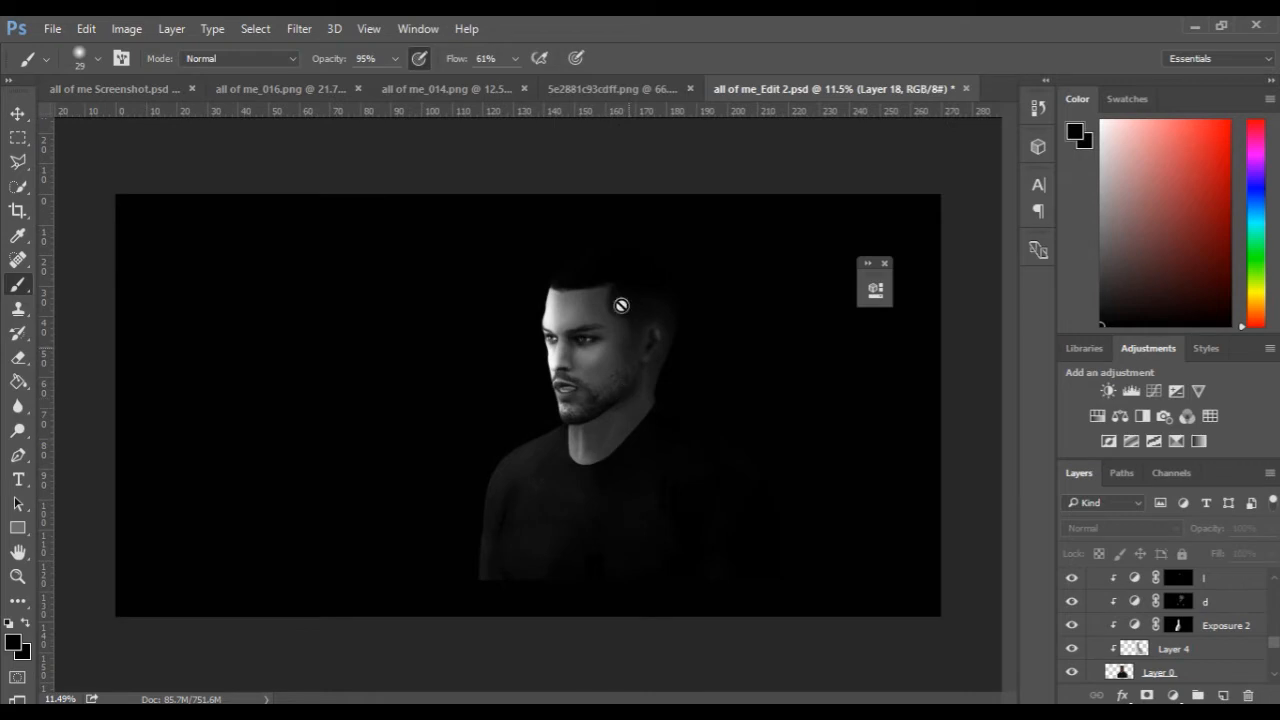
scroll(1219, 647, up, 5)
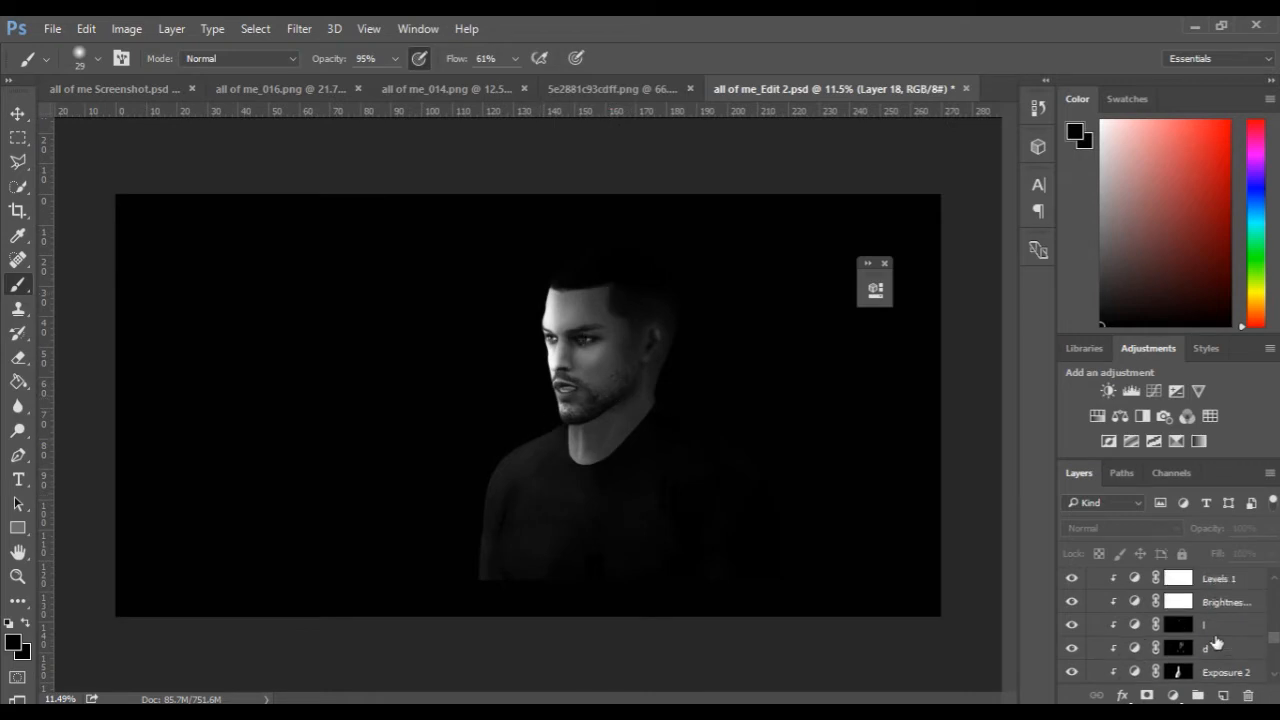
scroll(1216, 641, up, 2)
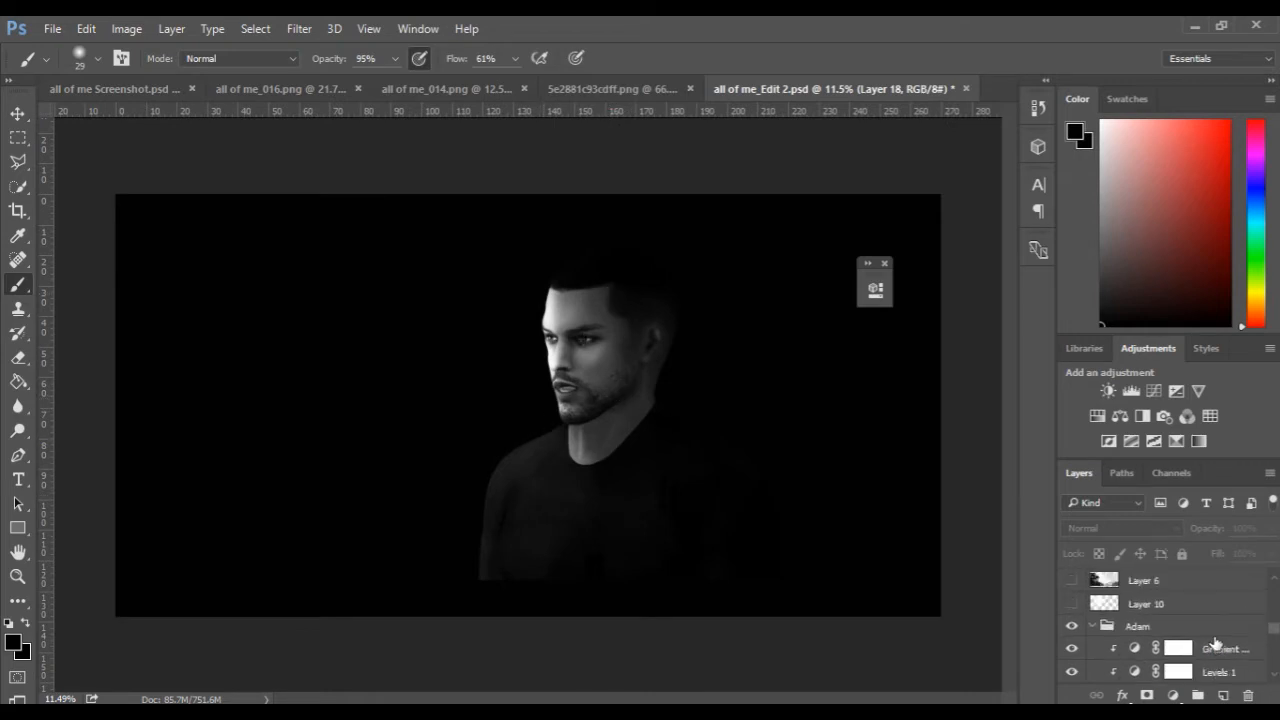
click(85, 90)
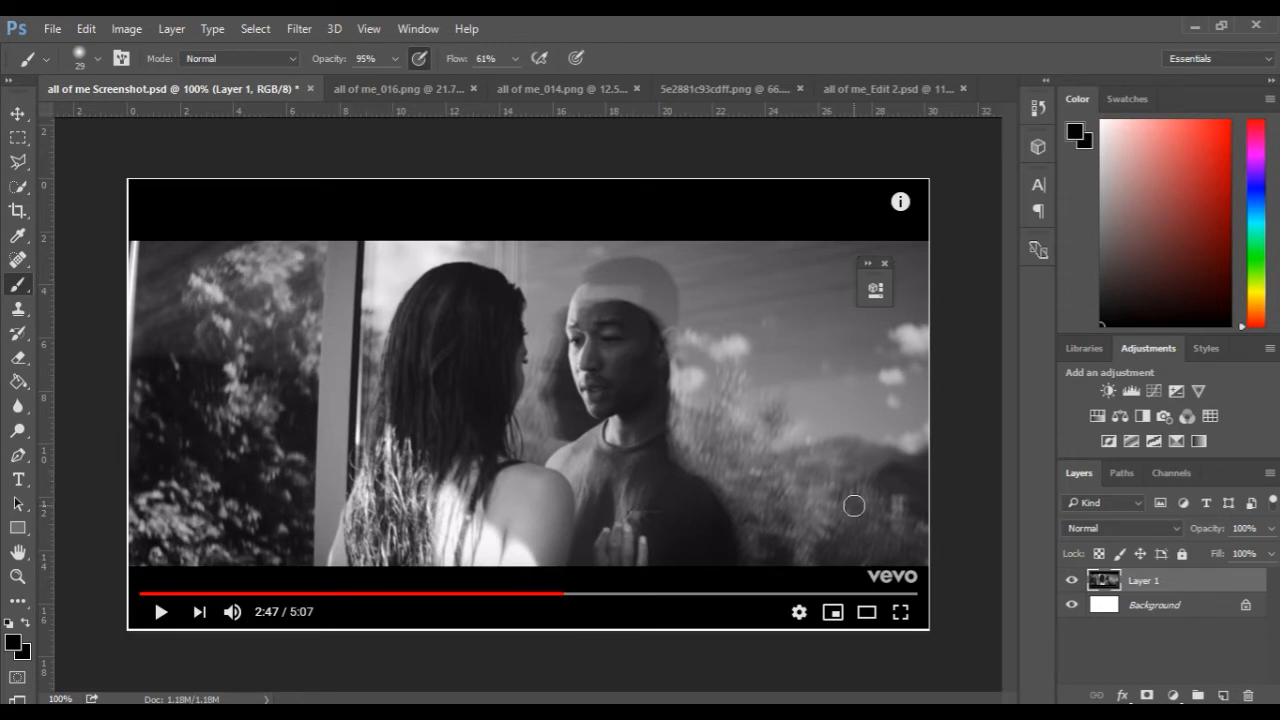
click(891, 92)
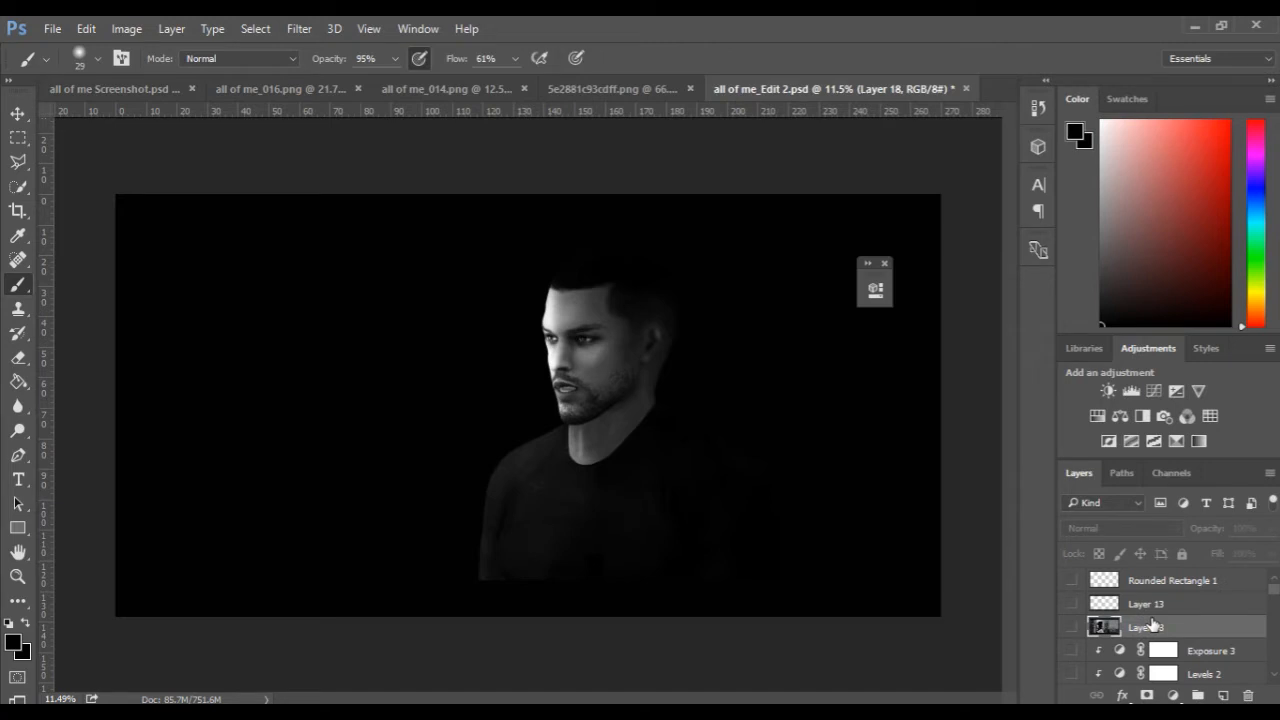
Show the semi-transparent countryside background on Layer 6 over the man and select that layer.
scroll(1153, 625, down, 6)
scroll(1153, 625, down, 1)
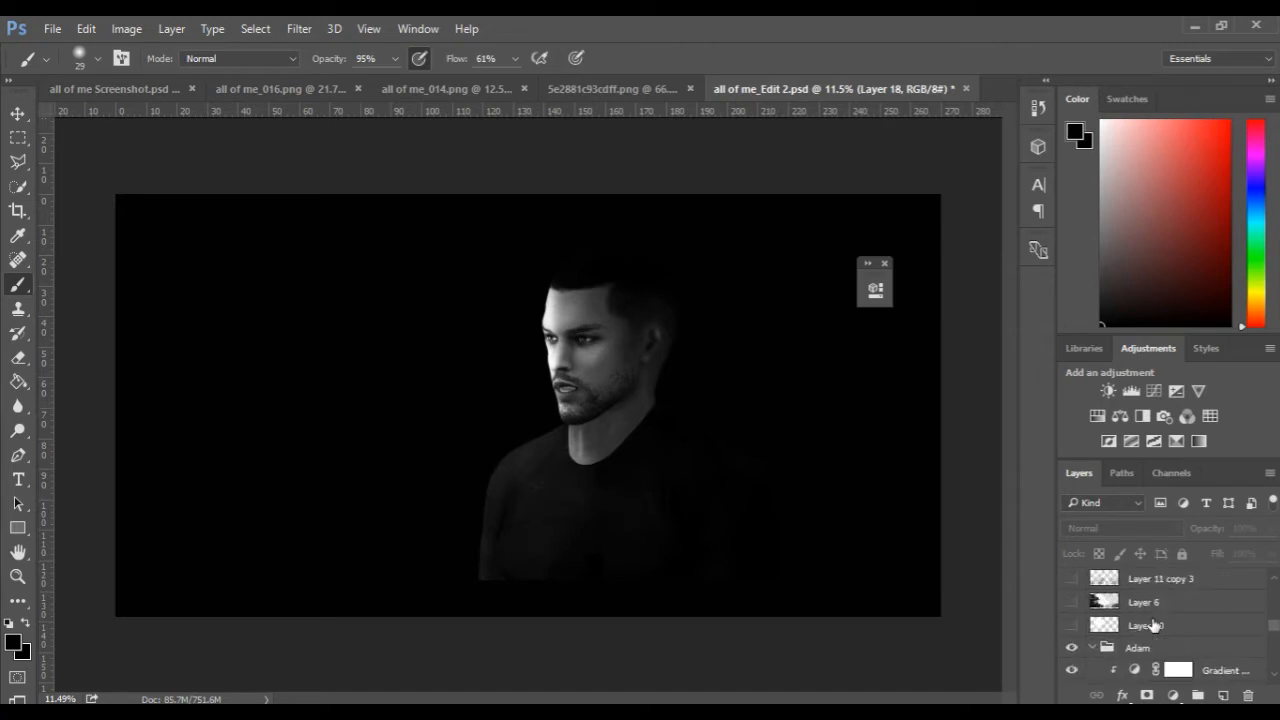
click(1072, 603)
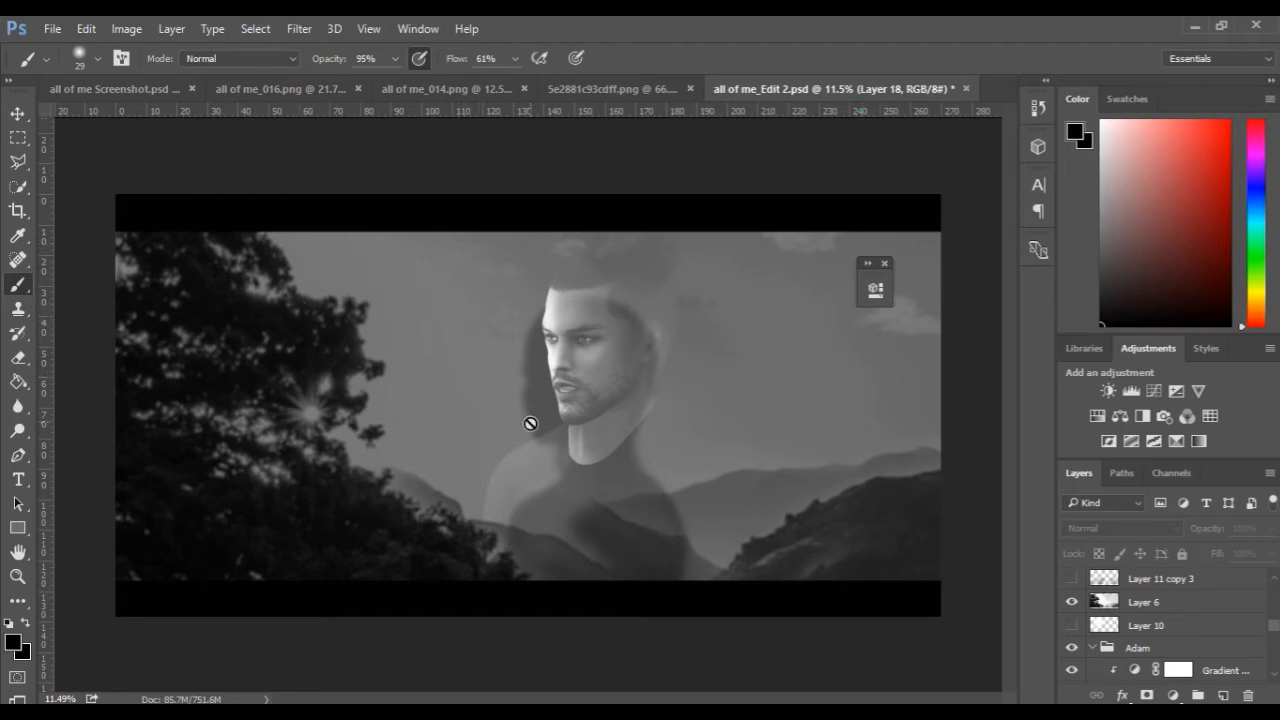
click(1215, 604)
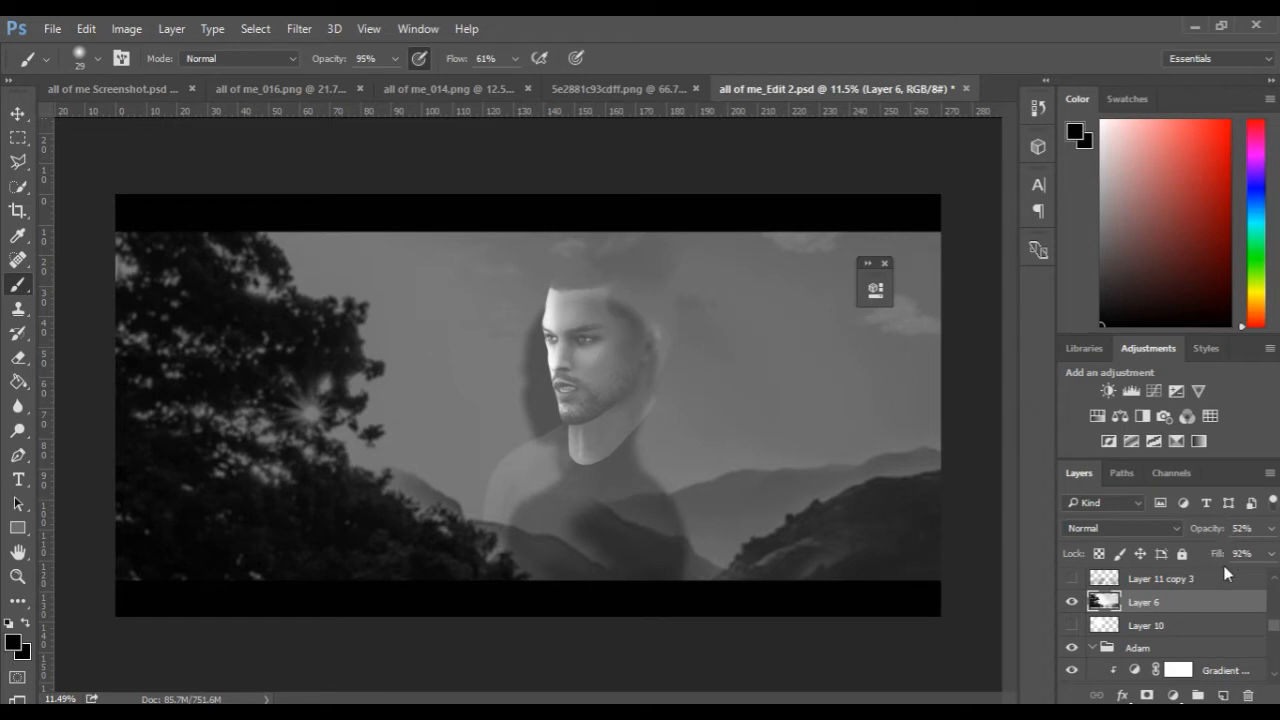
Show the glow on Layer 10 and the grass on Layer 11 copy 3, and view the grass source image 5e2881c93cdff.png.
scroll(1143, 621, up, 1)
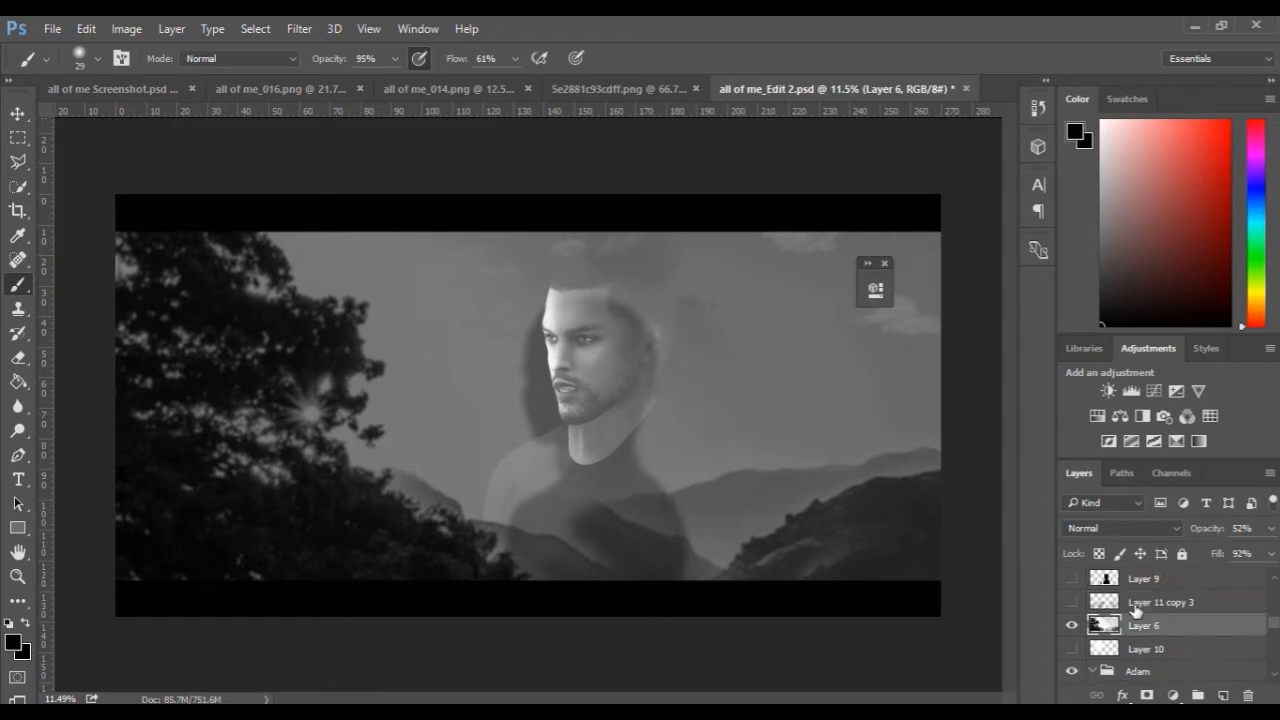
click(1072, 624)
click(1071, 649)
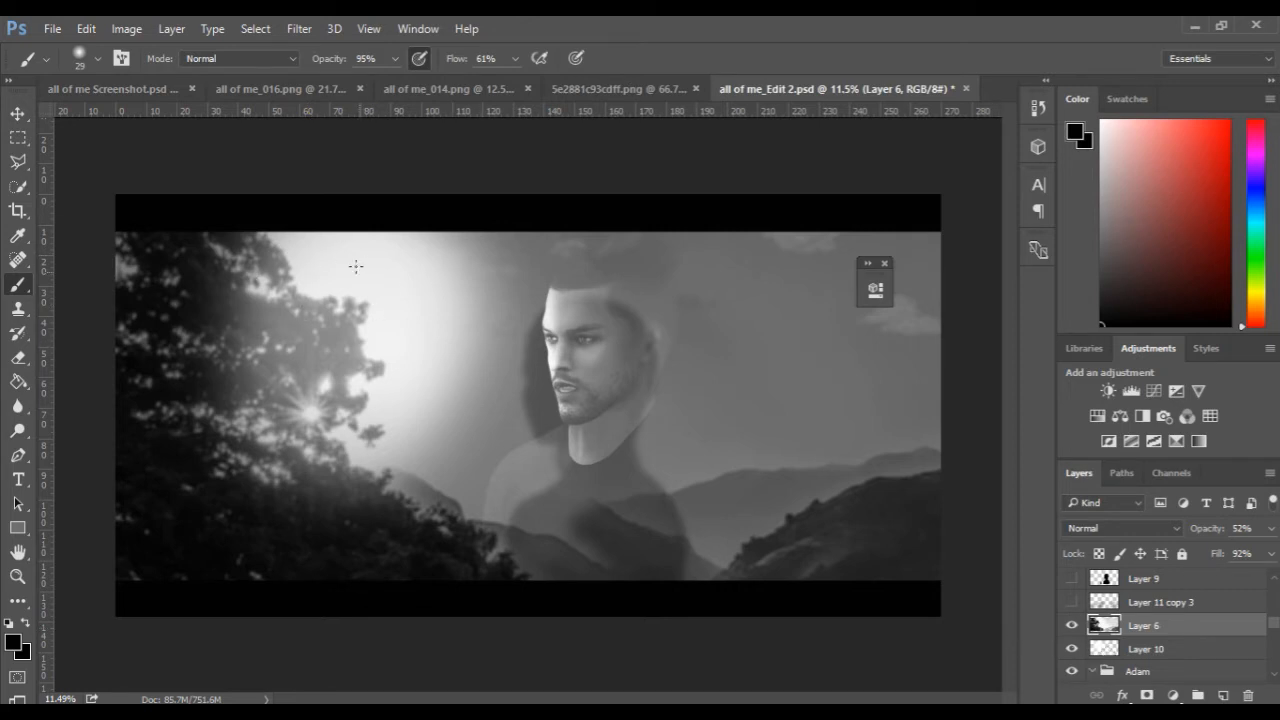
click(1071, 602)
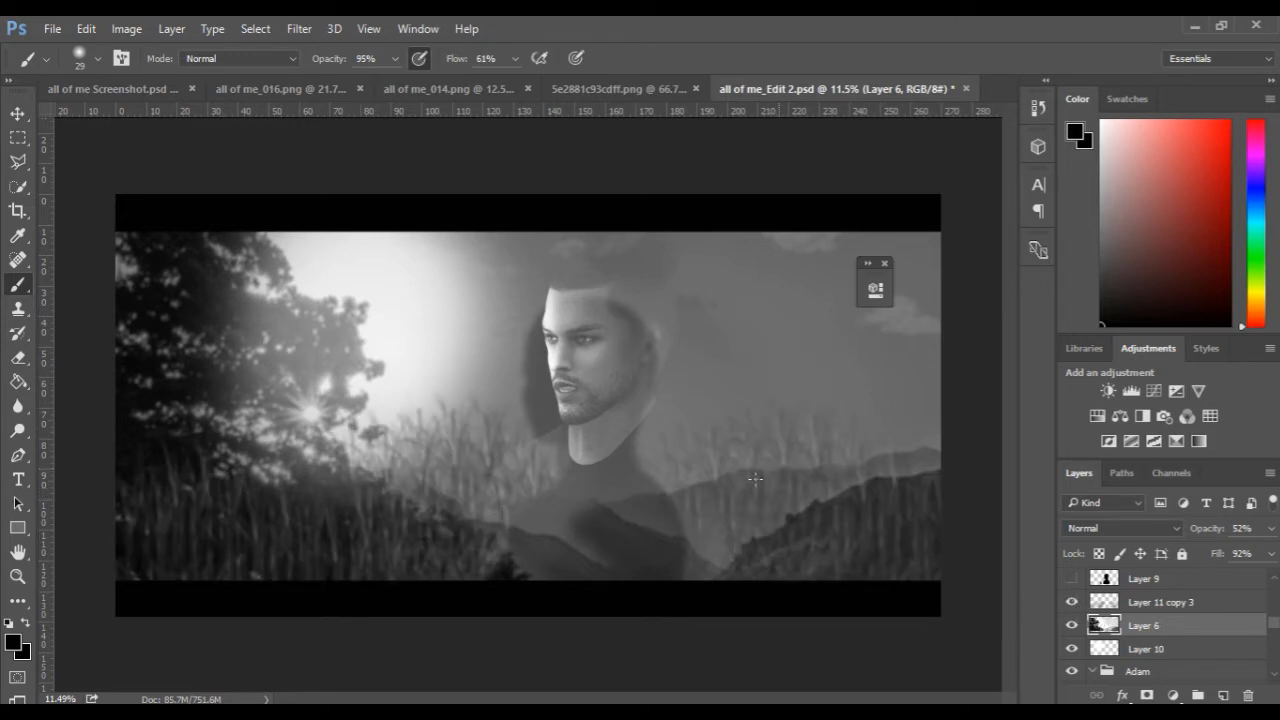
click(605, 87)
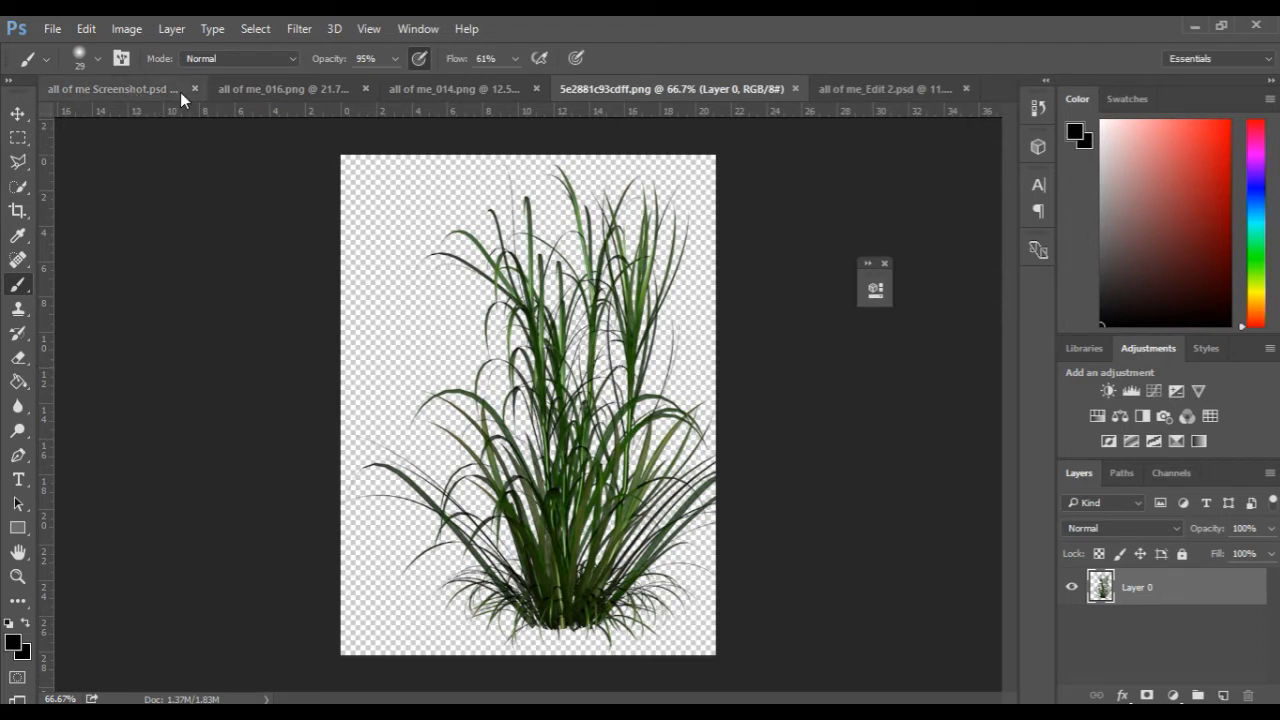
Show the vertical window frame on Layer 8 in all of me_Edit 2.psd.
click(885, 88)
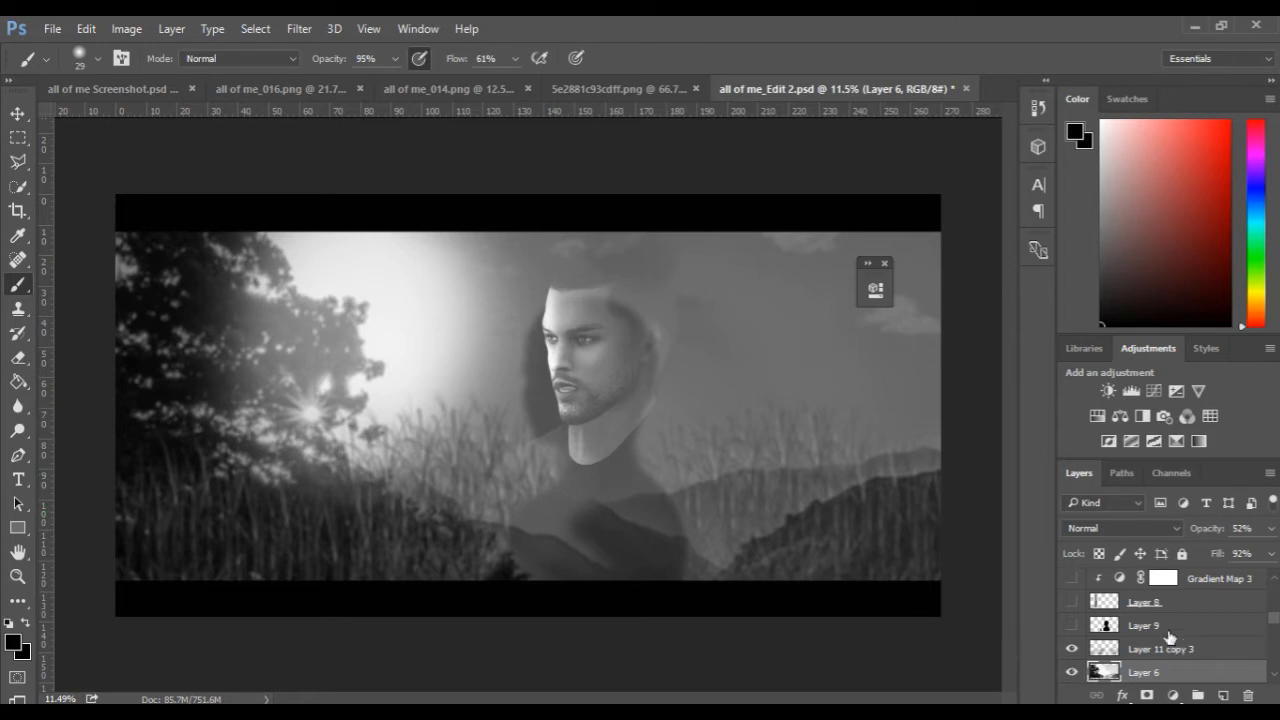
scroll(1170, 637, up, 1)
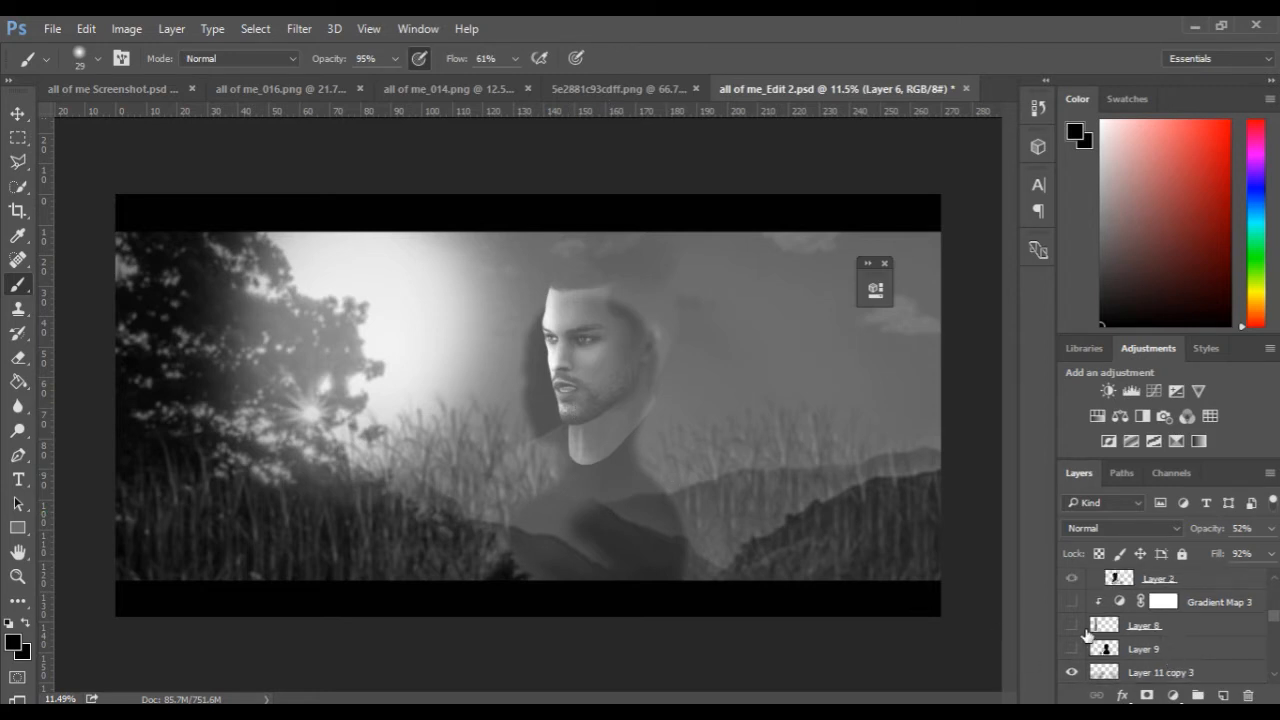
click(1071, 626)
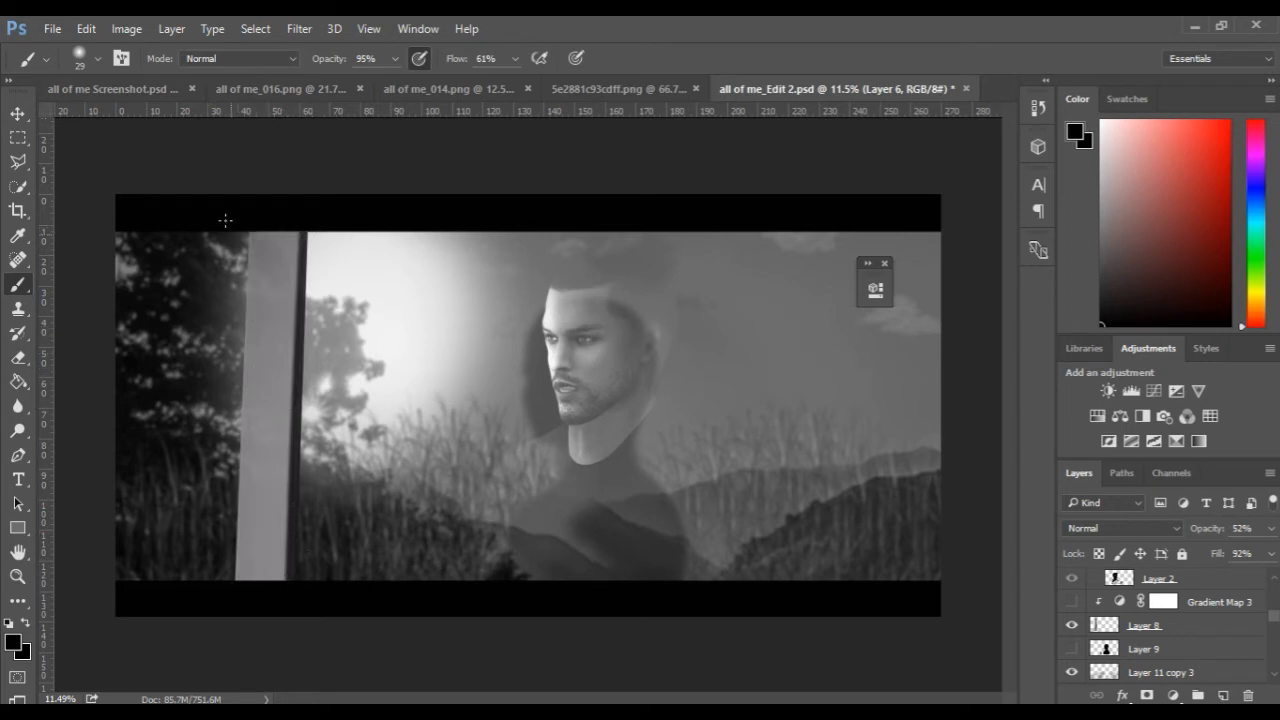
Compare the window frame in the composite with the one in the music-video reference screenshot.
click(148, 88)
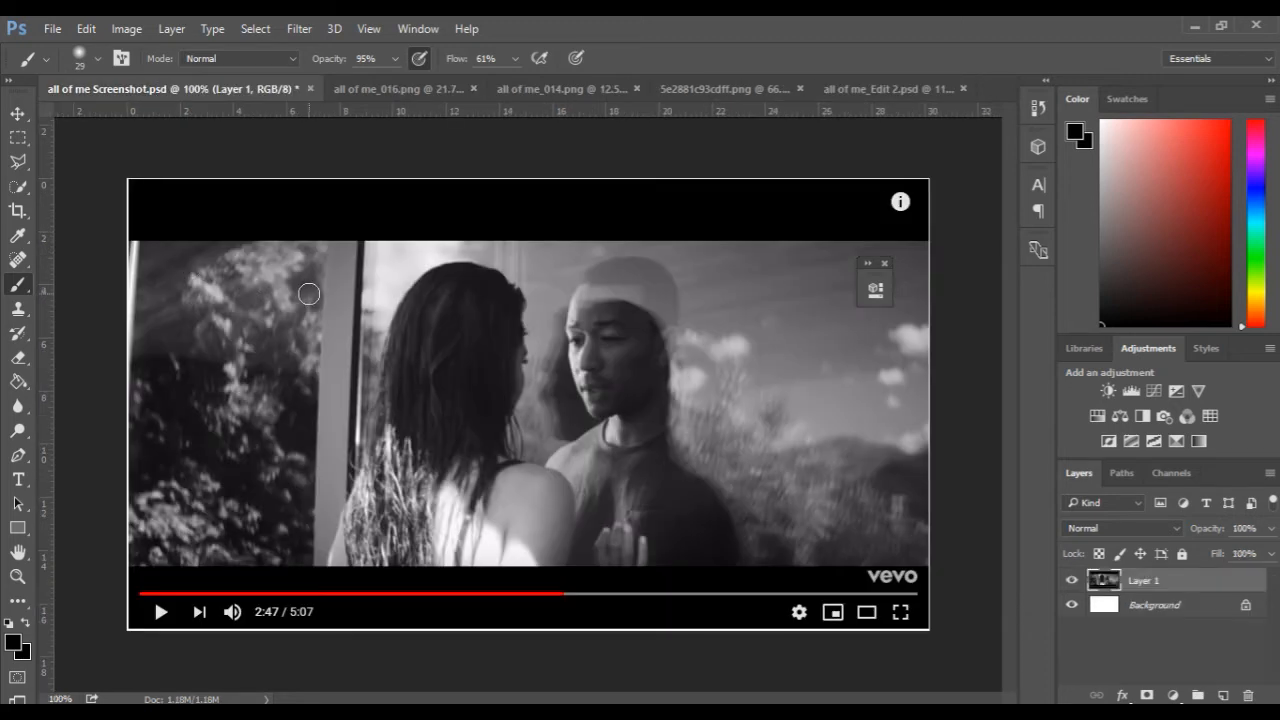
scroll(308, 291, up, 2)
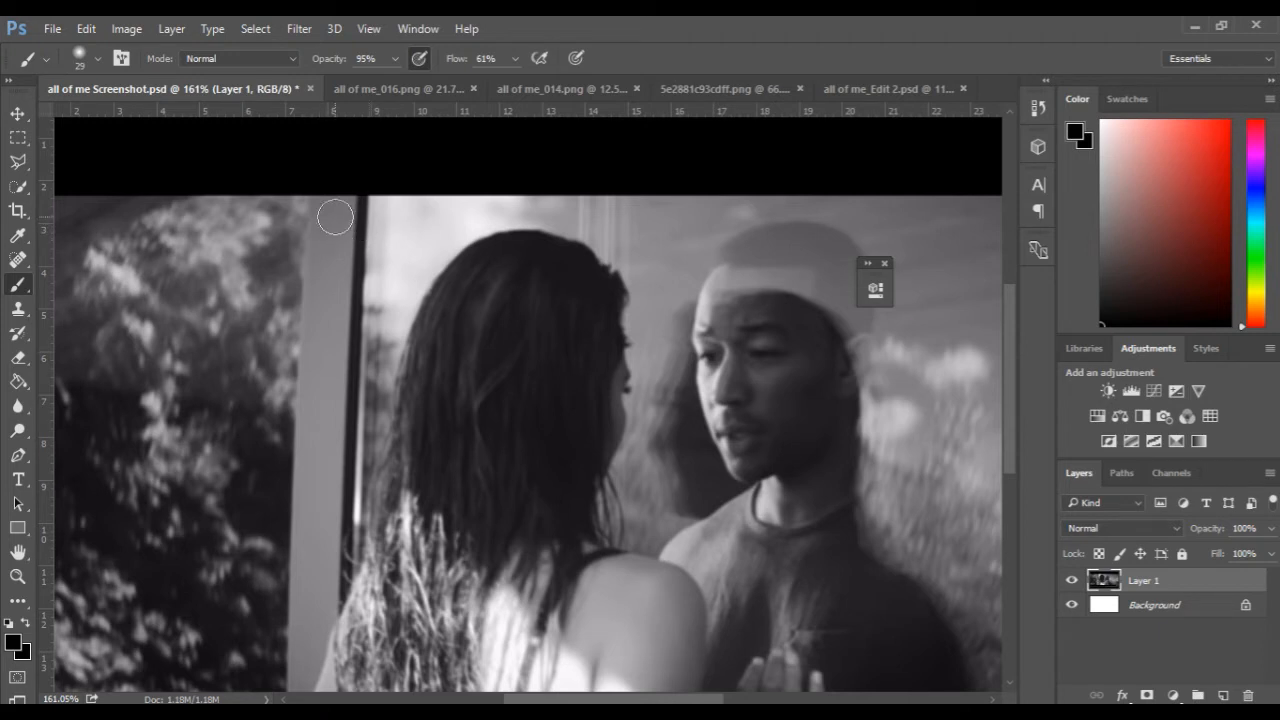
click(868, 91)
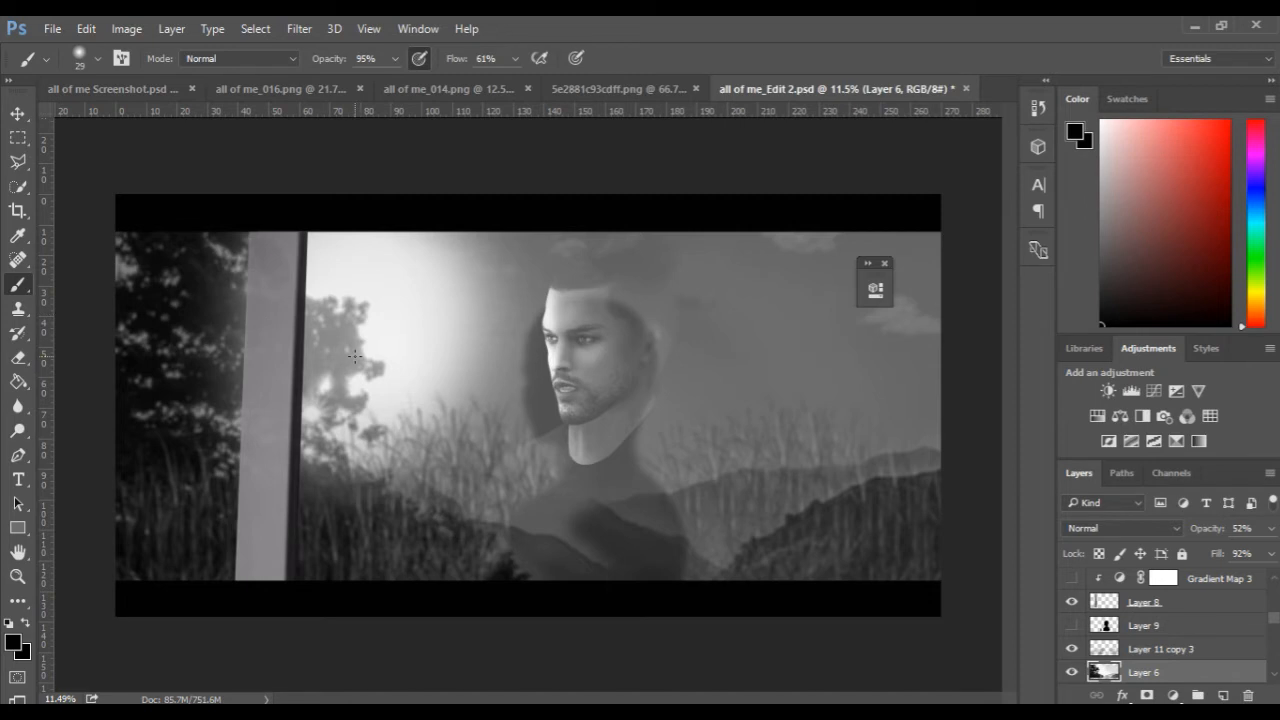
Show the woman on Layer 2 together with her clipped brightness and d adjustment layers.
scroll(1120, 640, up, 3)
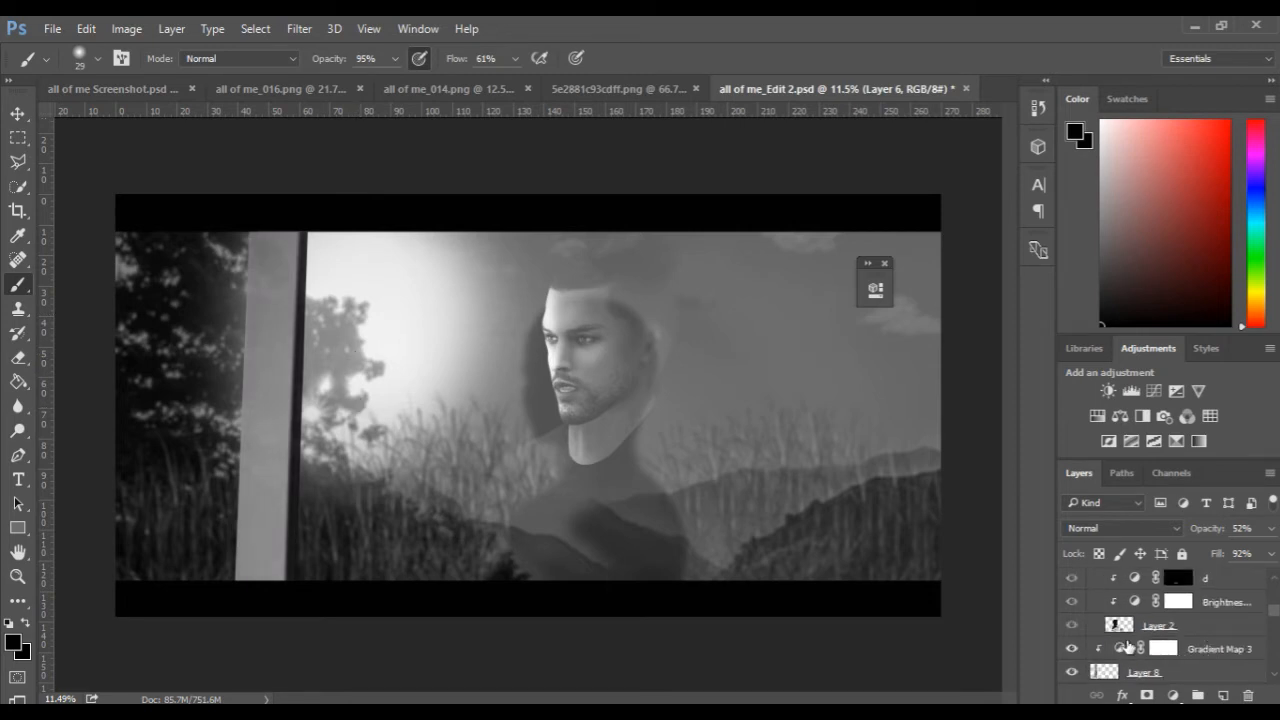
click(1071, 627)
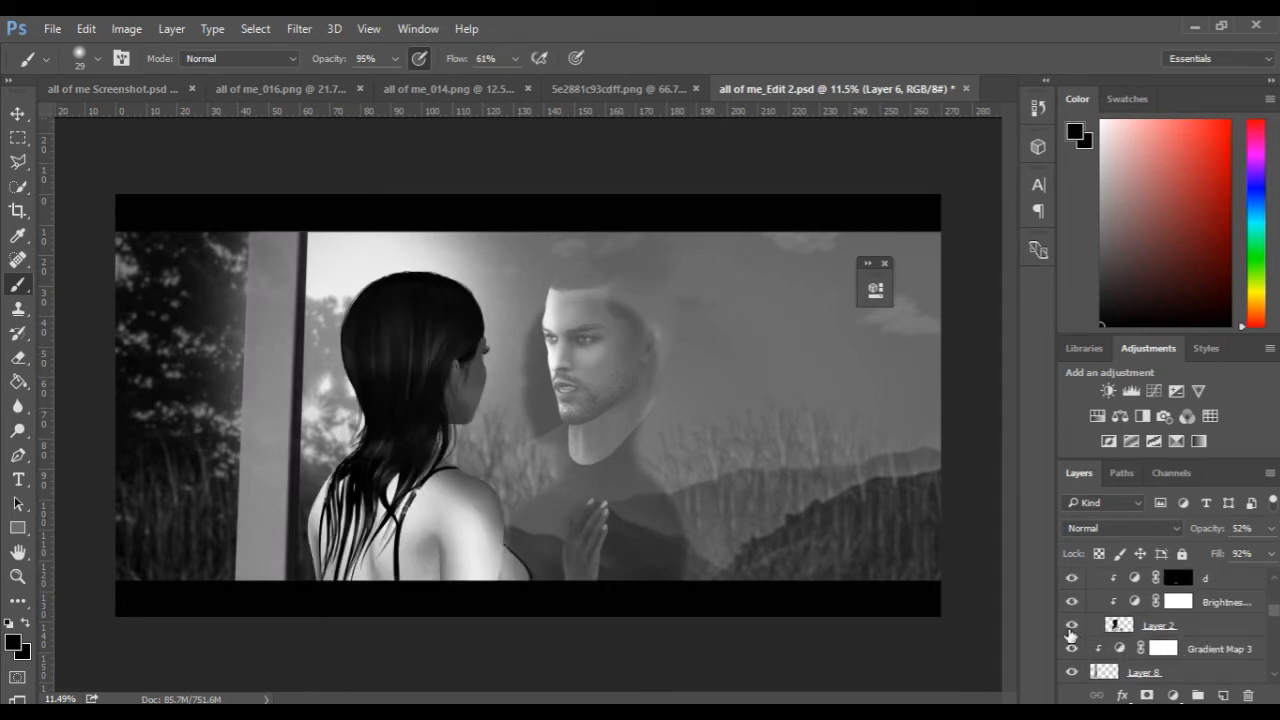
click(1072, 604)
click(1072, 582)
scroll(1156, 640, up, 3)
scroll(1158, 643, down, 2)
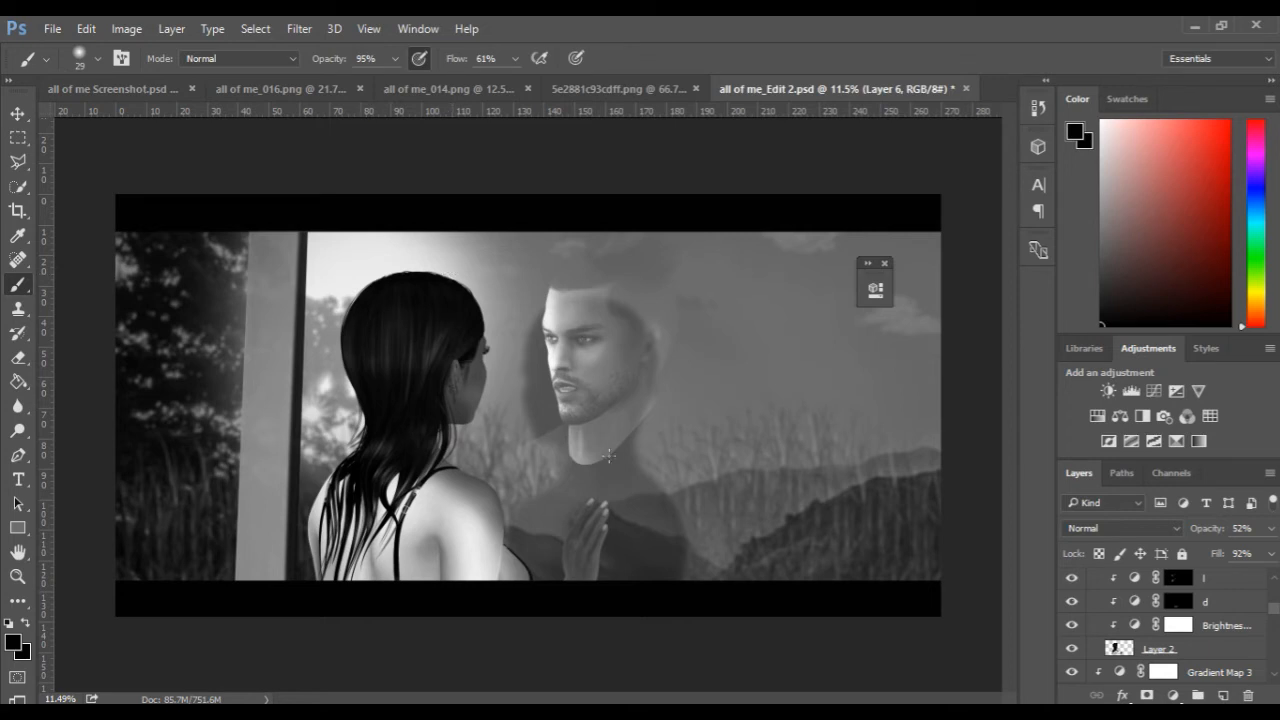
Try darkening the woman's hair, face and hand with a soft black brush on a new layer clipped to Layer 2.
click(1221, 697)
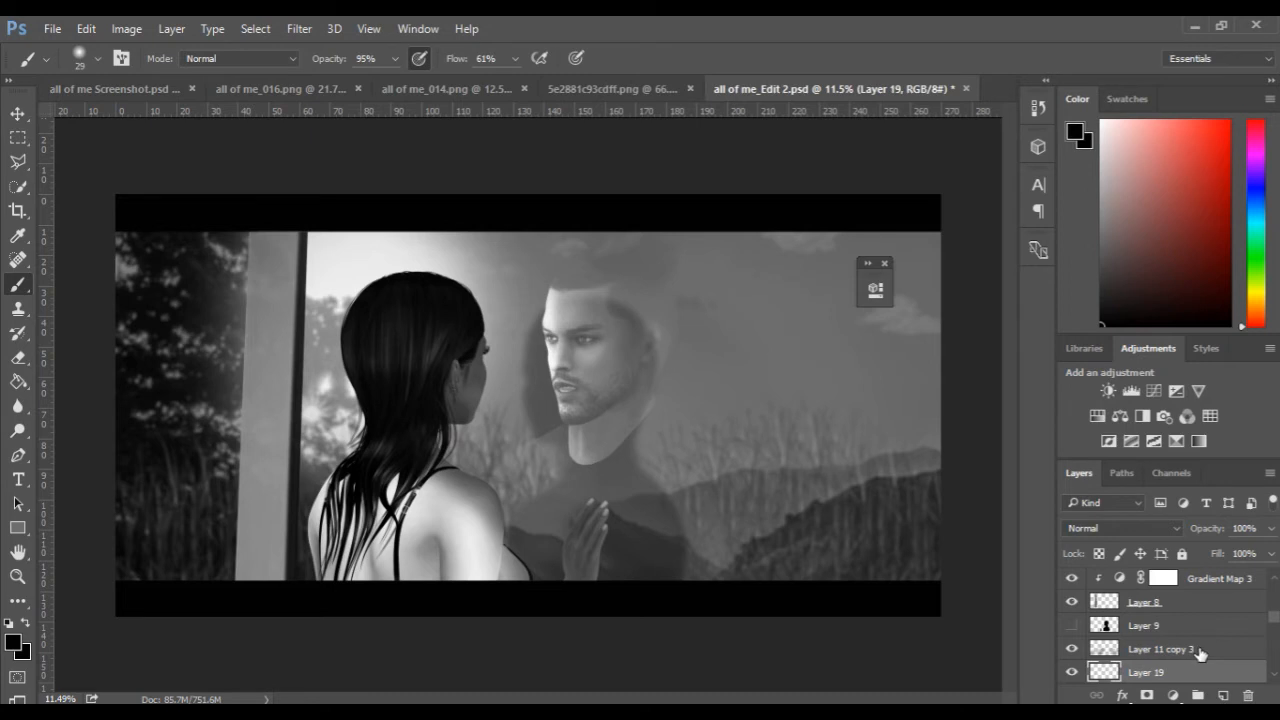
scroll(1201, 653, down, 1)
mouse_move(1190, 636)
mouse_down()
mouse_move(1172, 608)
mouse_move(1175, 515)
mouse_move(1211, 650)
mouse_move(1198, 637)
mouse_up()
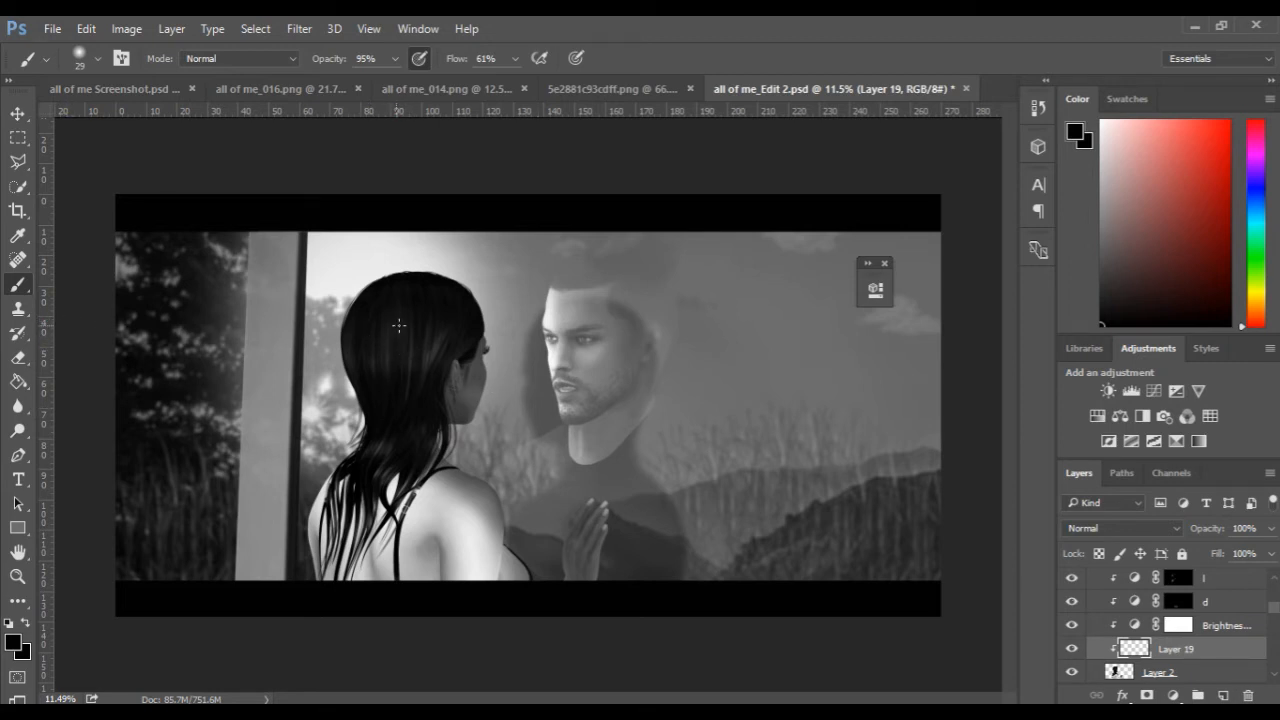
drag(411, 316, 445, 305)
mouse_move(358, 312)
mouse_down()
mouse_move(411, 264)
mouse_move(400, 330)
mouse_move(427, 355)
mouse_move(478, 297)
mouse_move(486, 397)
mouse_move(506, 441)
mouse_move(527, 424)
mouse_move(510, 458)
mouse_move(523, 498)
mouse_move(615, 566)
mouse_move(376, 331)
mouse_move(490, 460)
mouse_up()
click(469, 488)
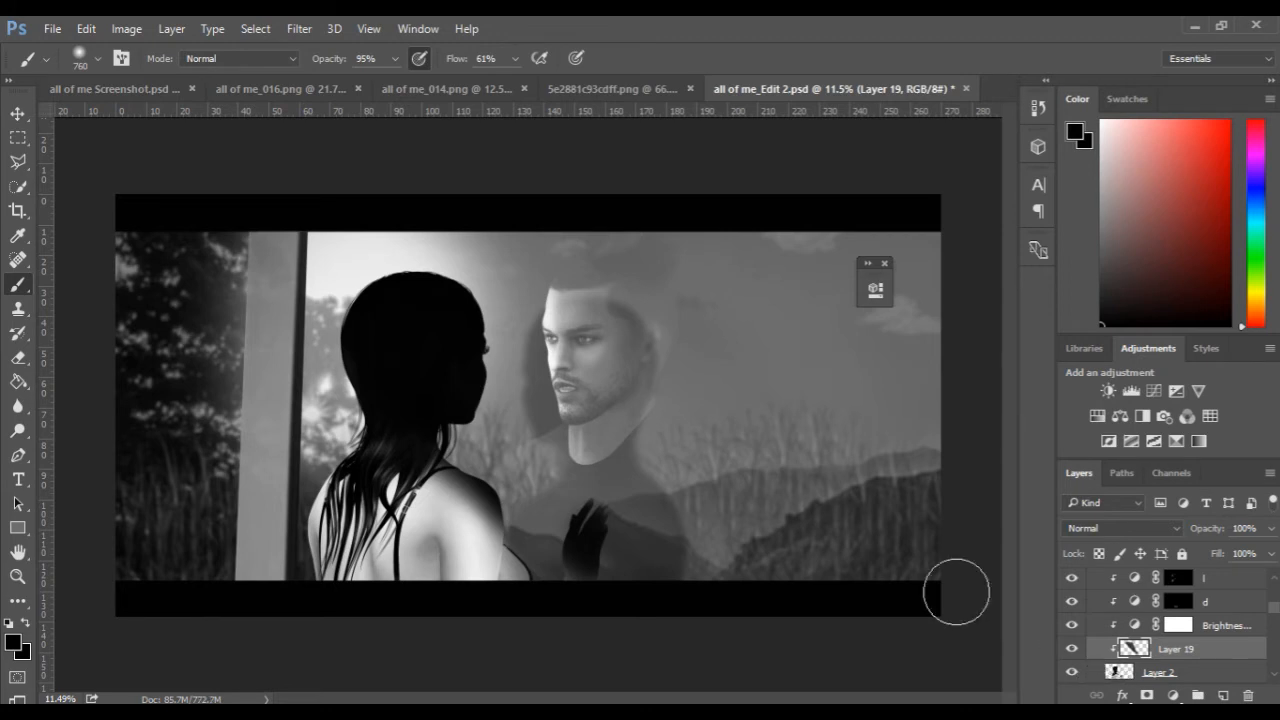
Reduce the clipped shading layer to 47% opacity and 71% fill, and delete that layer.
drag(1225, 535, 1191, 557)
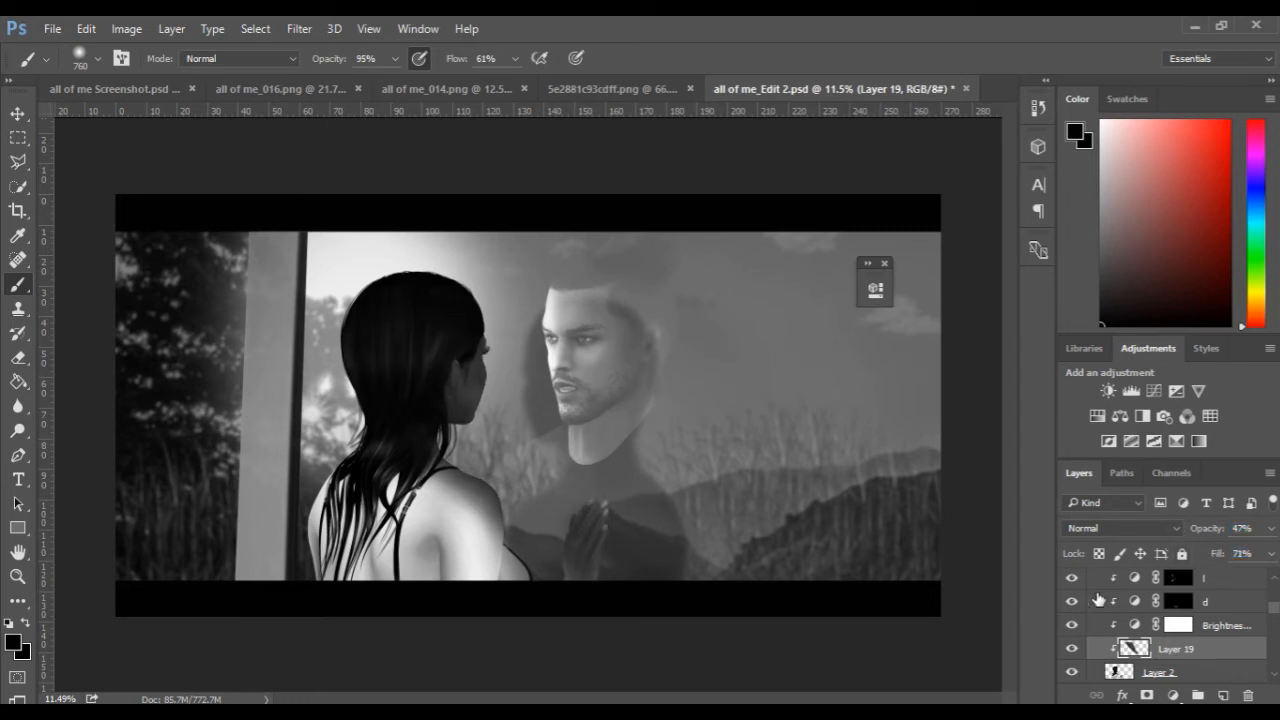
drag(1202, 654, 1249, 696)
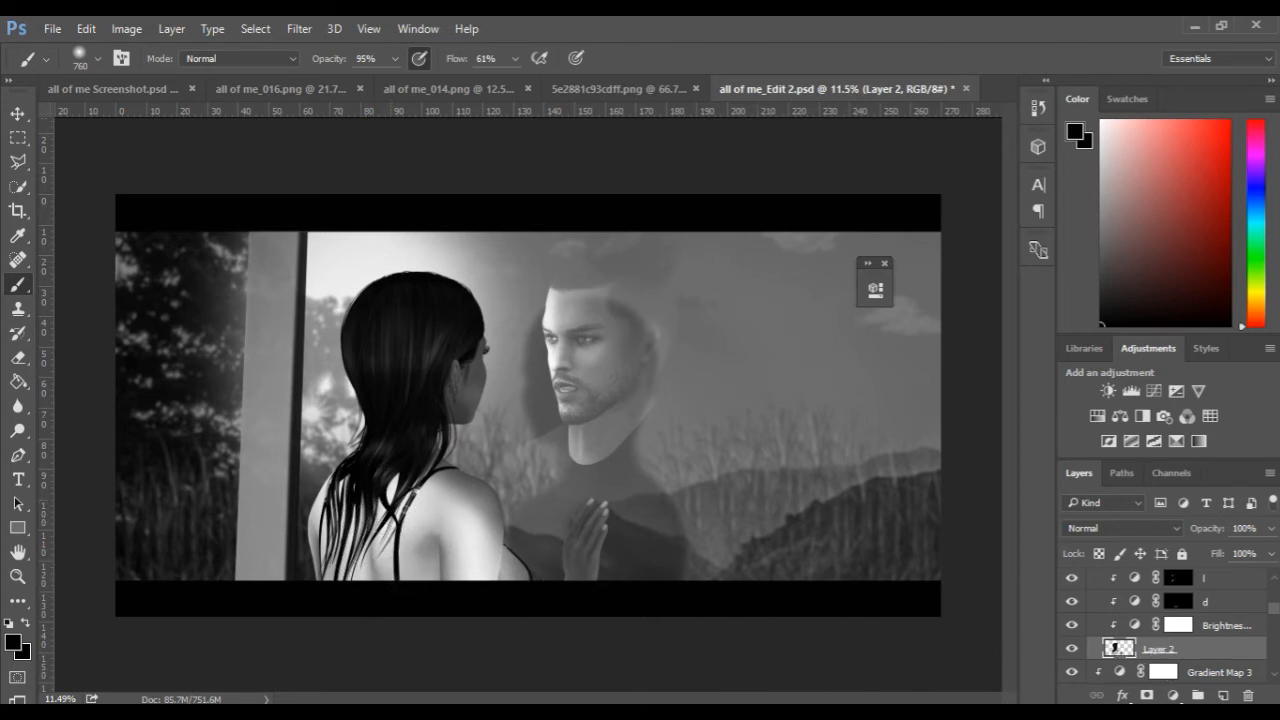
Try an Exposure adjustment of +0.23 clipped to Layer 2, reset it to 0.00 and delete the adjustment layer.
click(1175, 391)
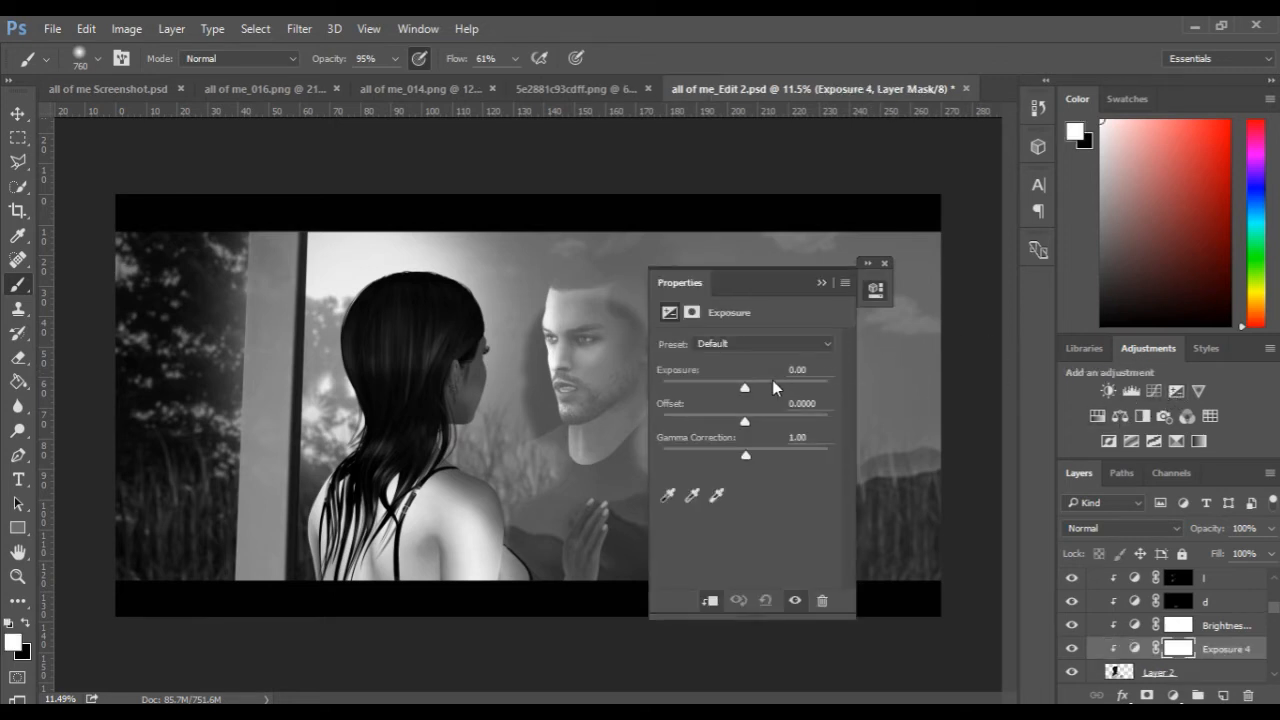
mouse_move(745, 387)
mouse_down()
mouse_move(770, 388)
mouse_move(750, 385)
mouse_up()
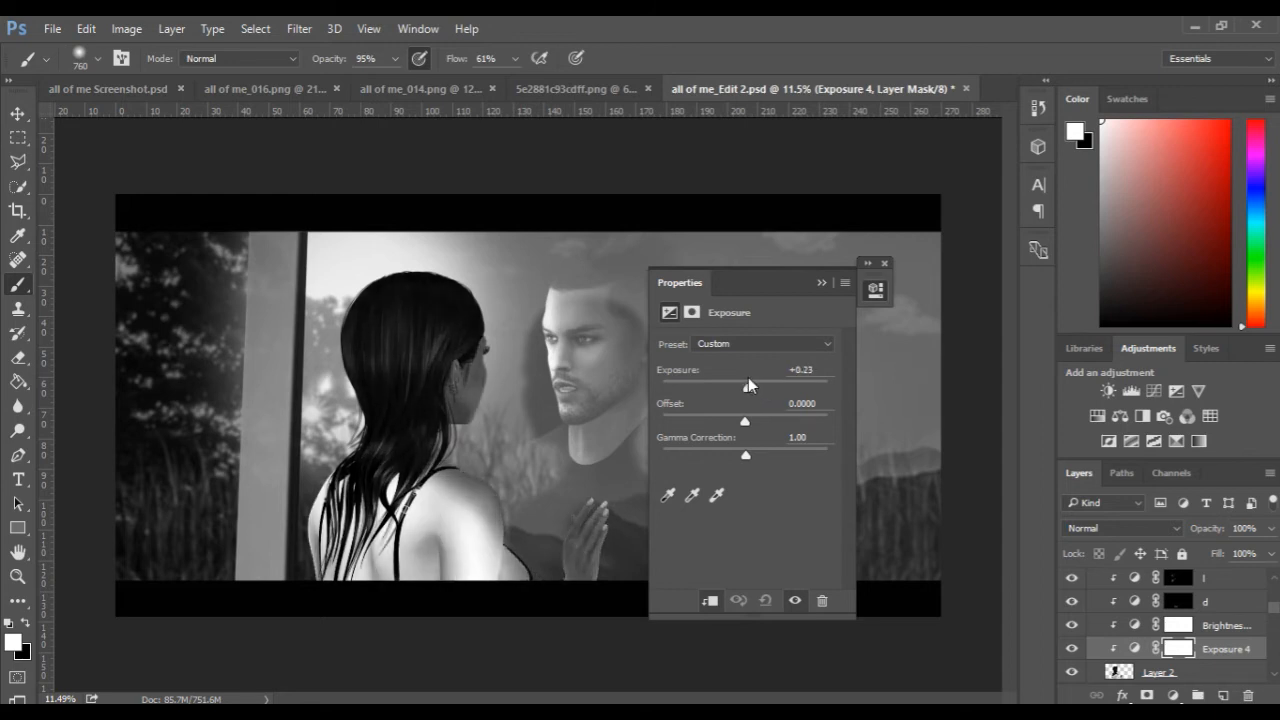
drag(748, 377, 745, 377)
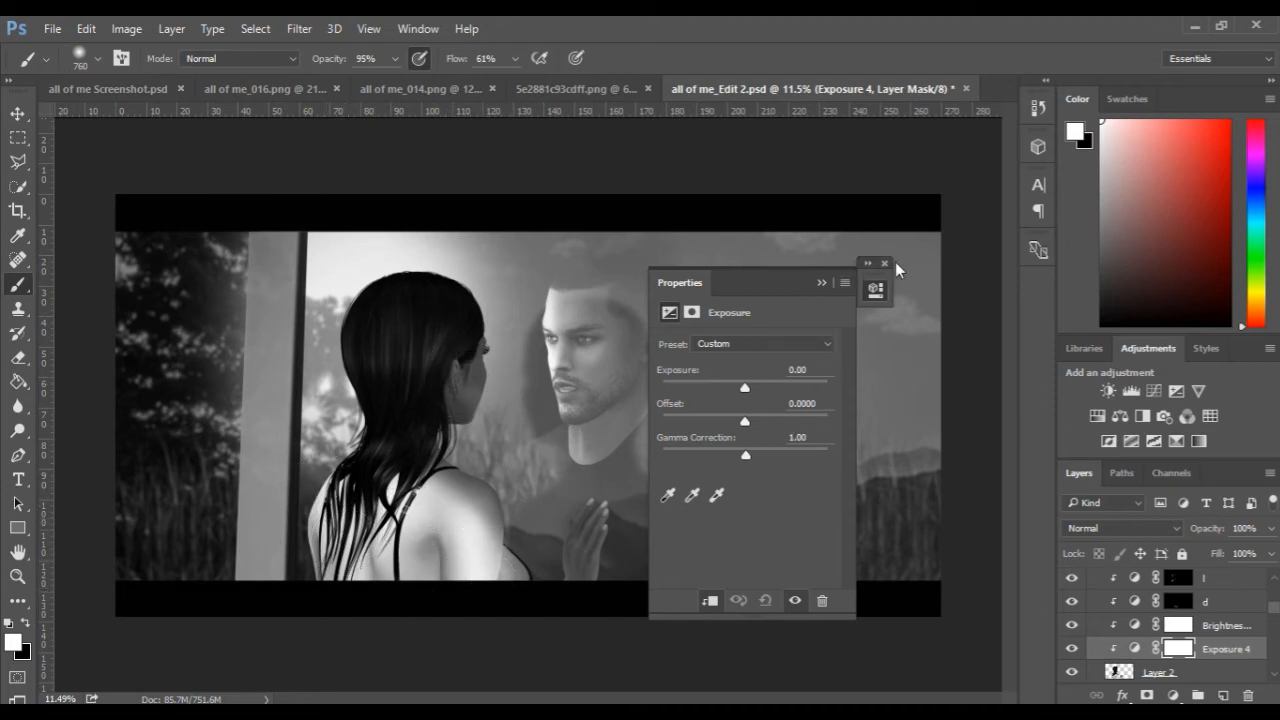
click(886, 290)
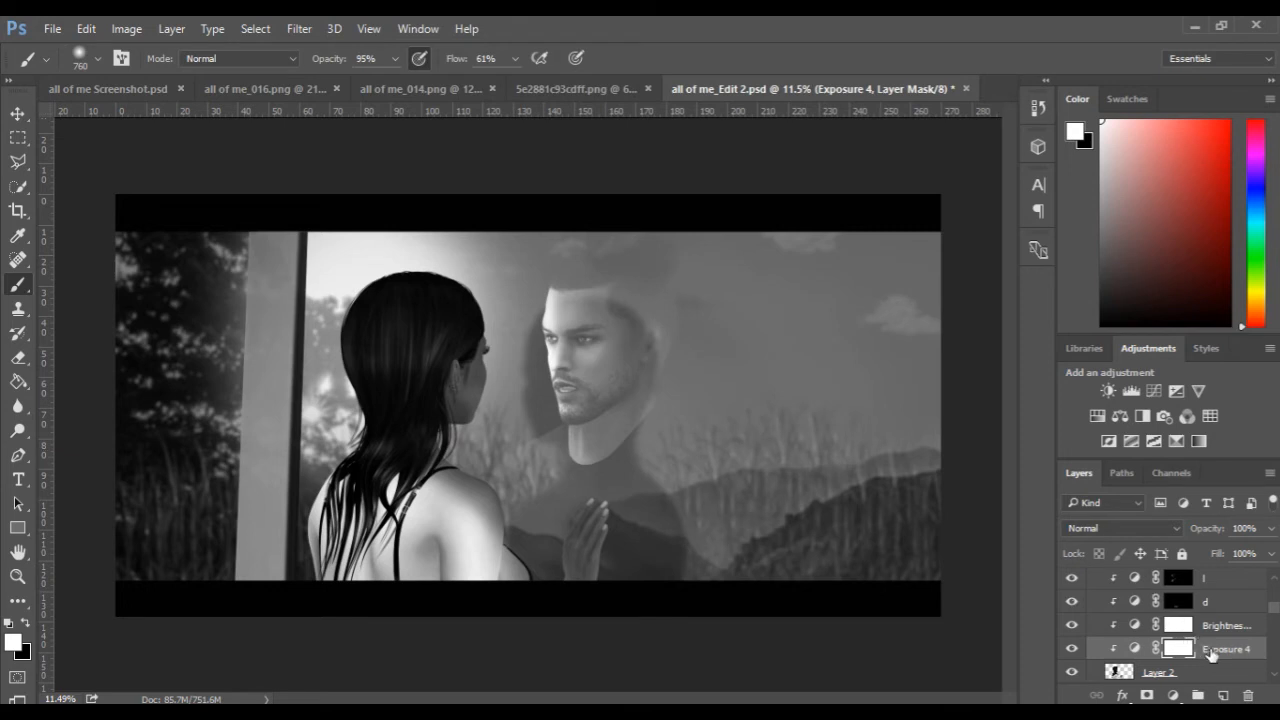
drag(1211, 655, 1247, 697)
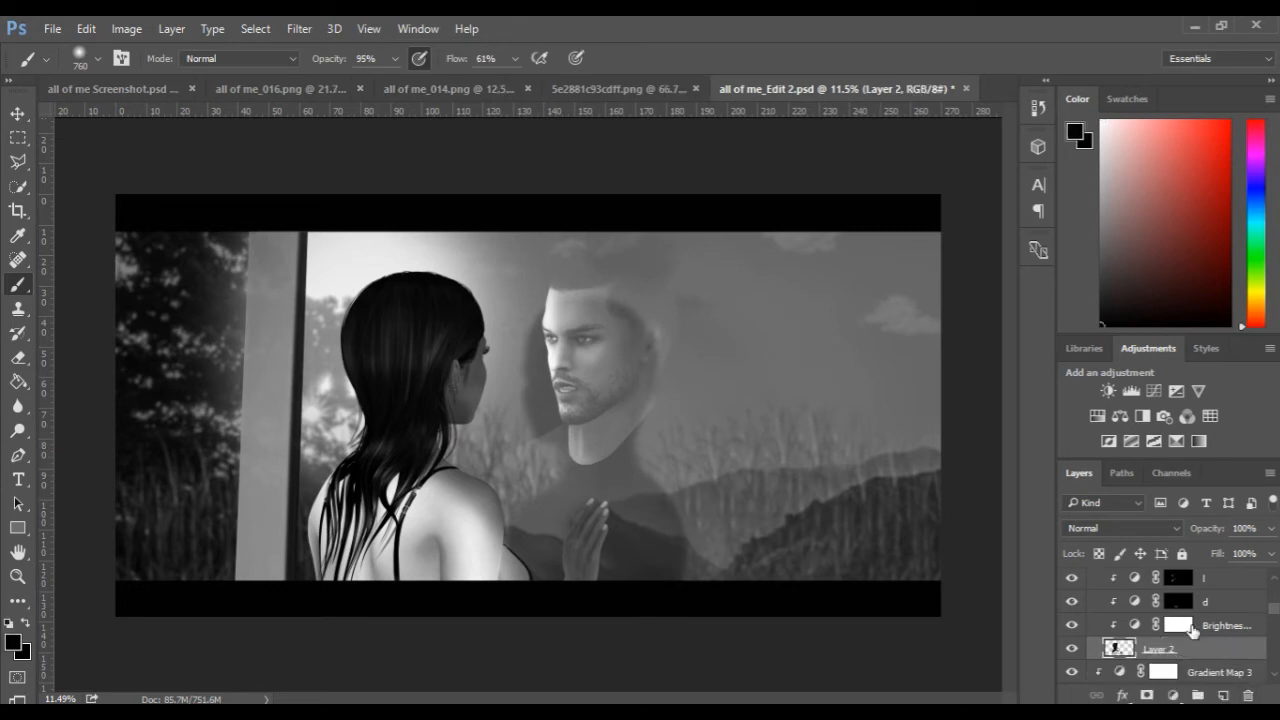
Compare the woman with and without the l and d adjustment layers in the Kristi group.
scroll(1195, 623, up, 1)
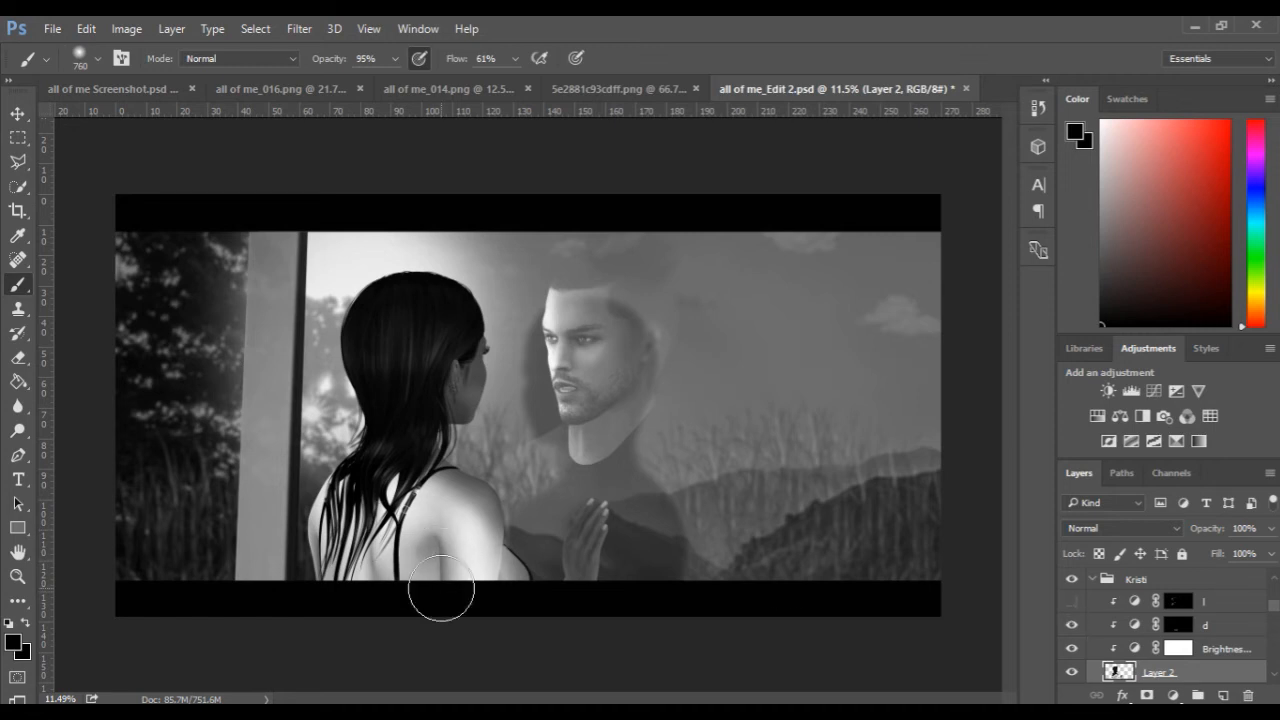
drag(443, 550, 416, 551)
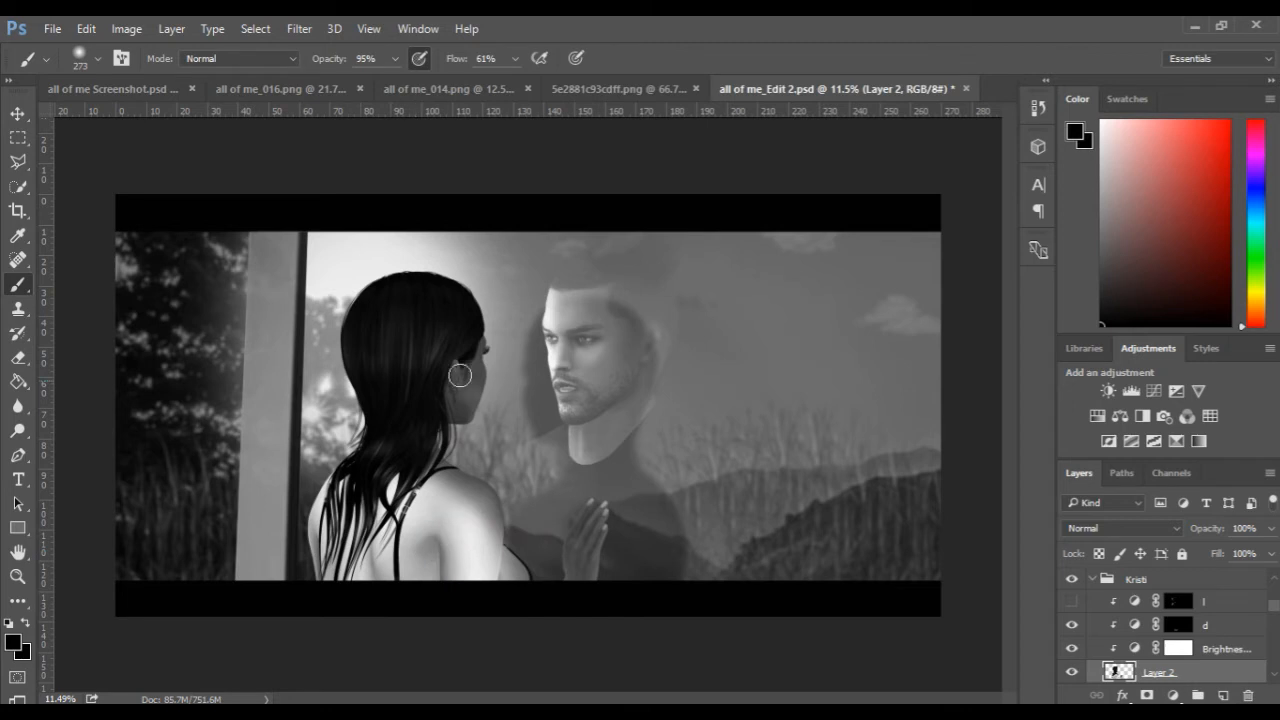
click(1073, 628)
click(1074, 602)
Compare the woman's hair and neck in the composite with the green-screen source image all of me_014.png.
scroll(410, 495, up, 2)
scroll(410, 495, up, 2)
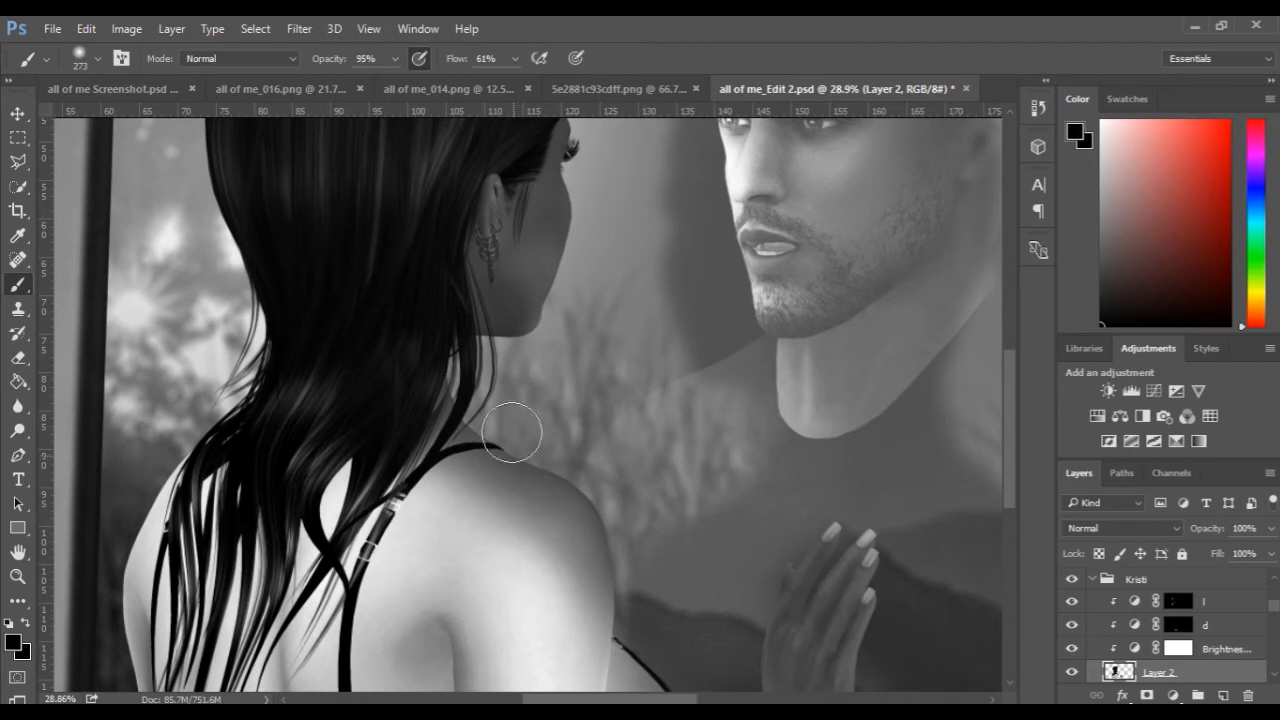
click(290, 94)
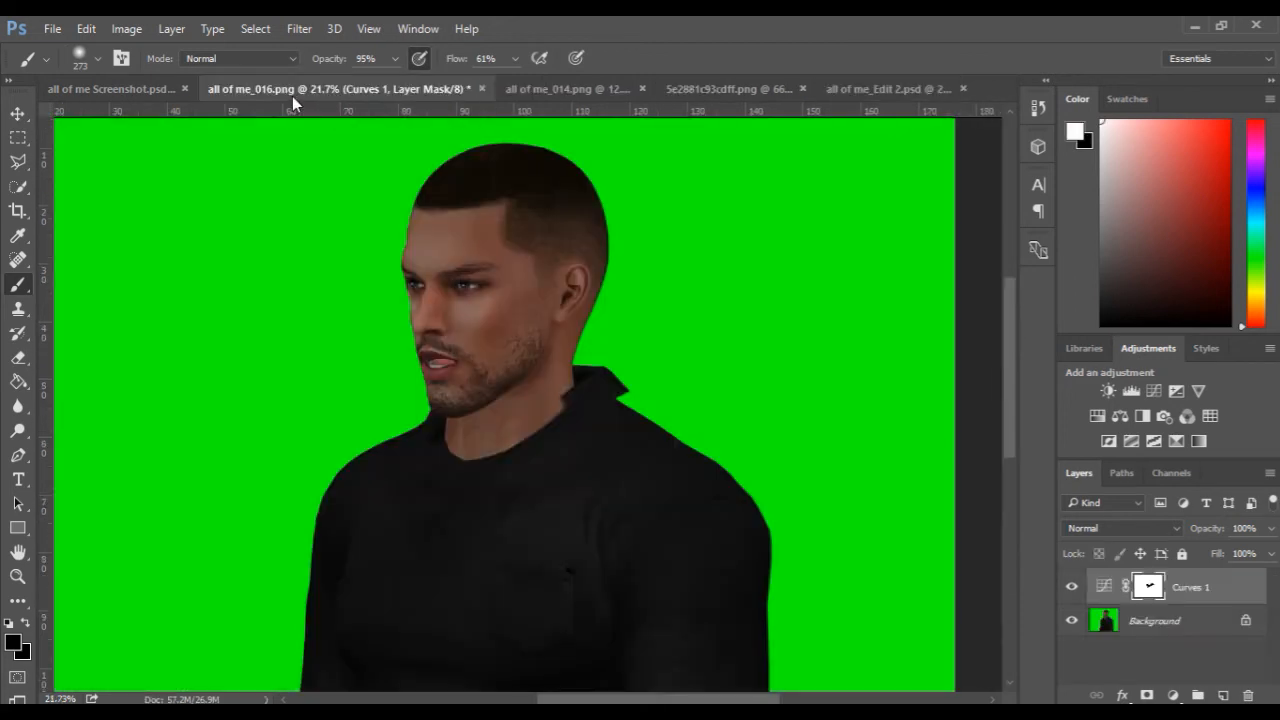
click(519, 90)
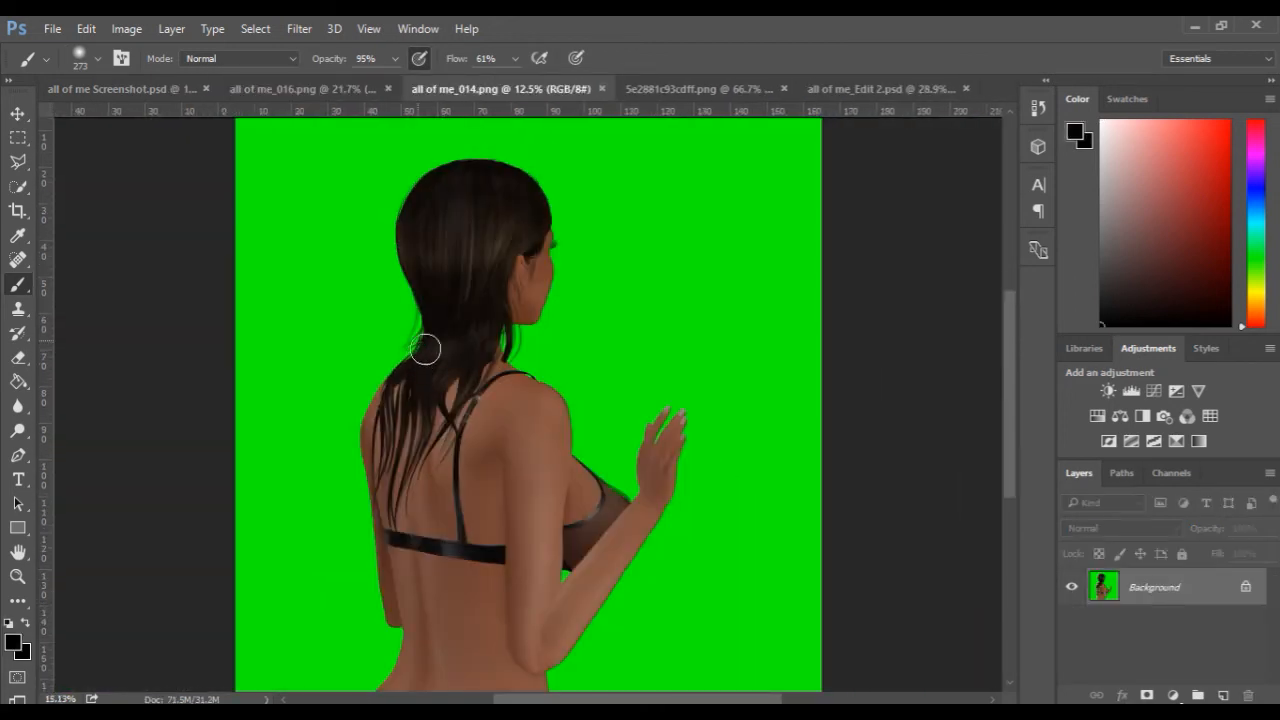
scroll(430, 345, up, 2)
key(space)
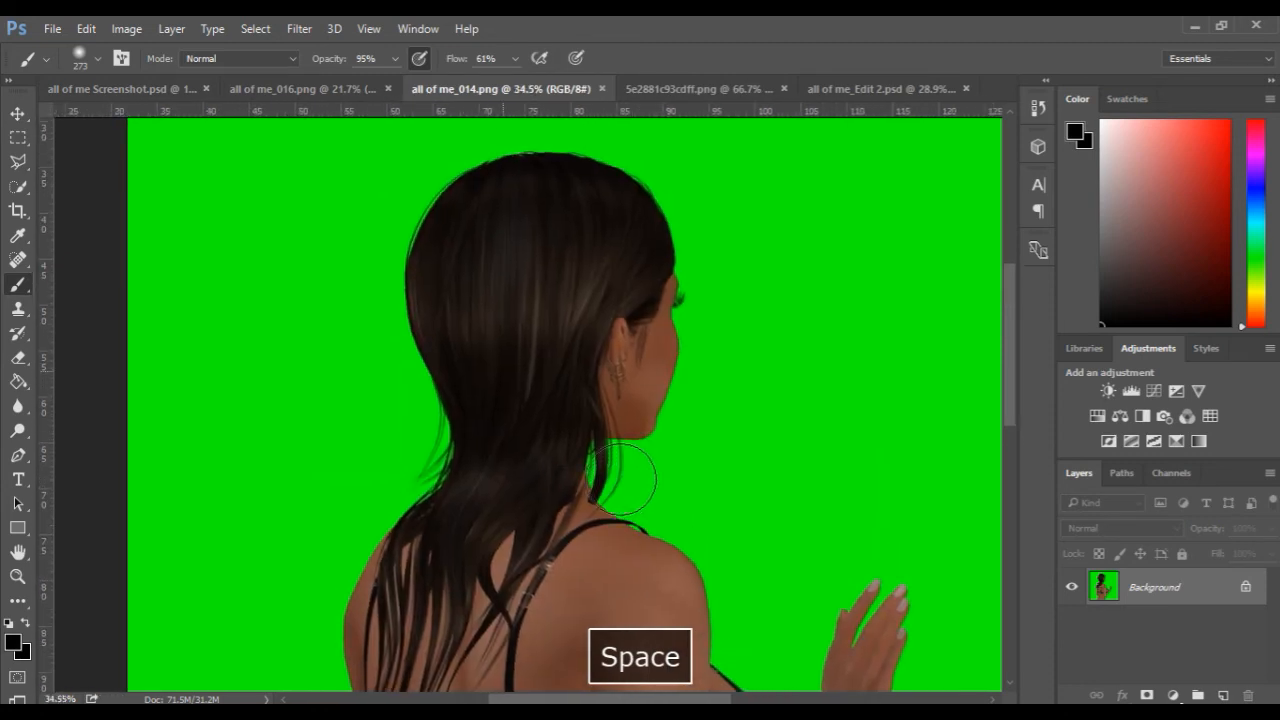
scroll(634, 485, up, 2)
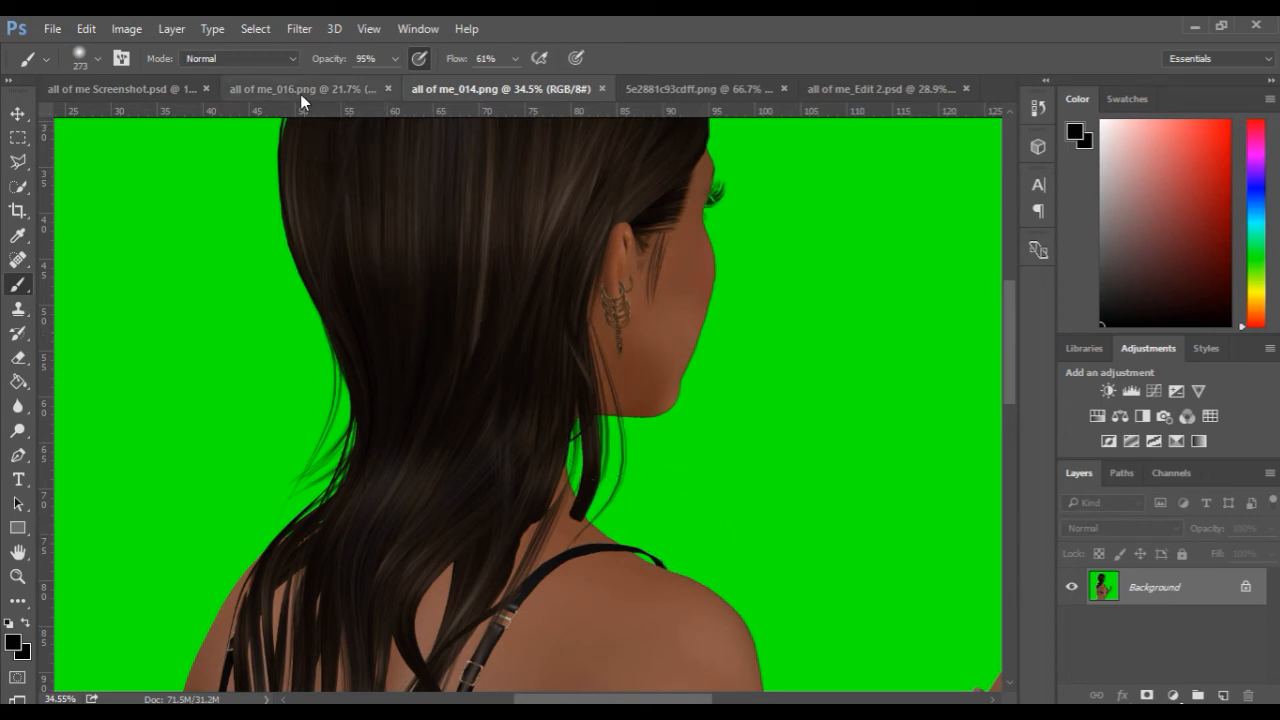
click(837, 91)
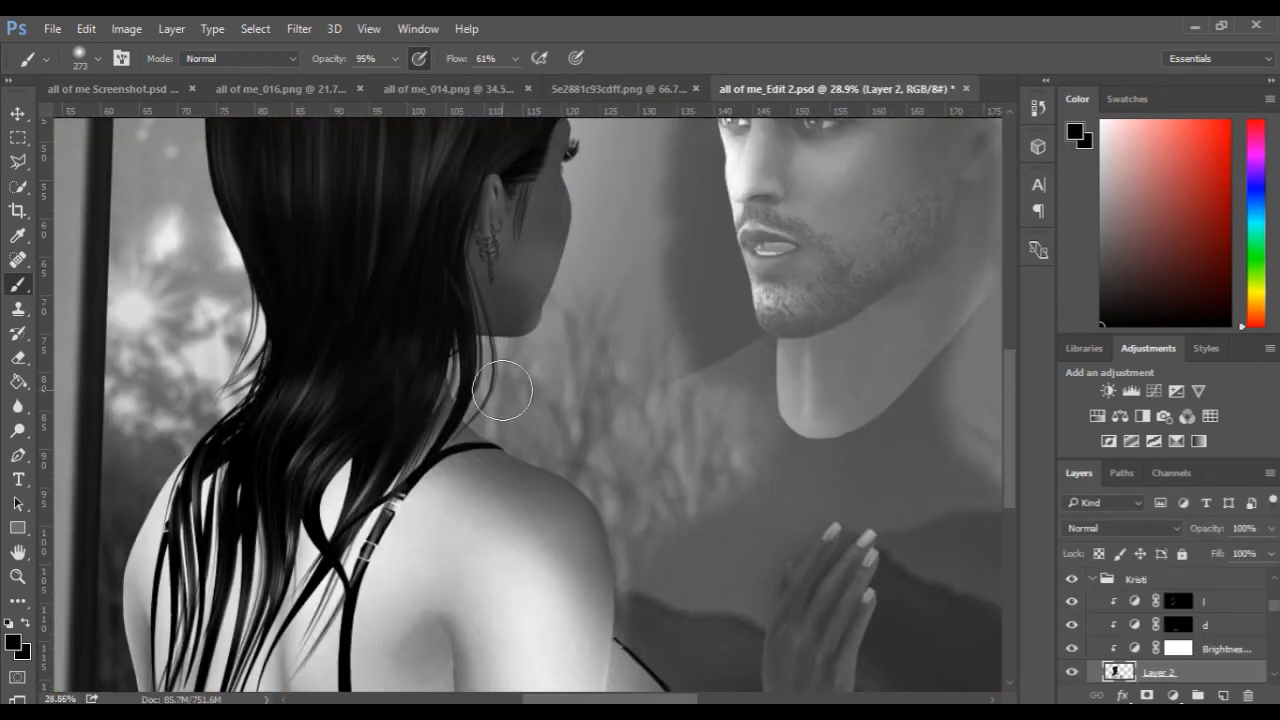
scroll(497, 391, up, 3)
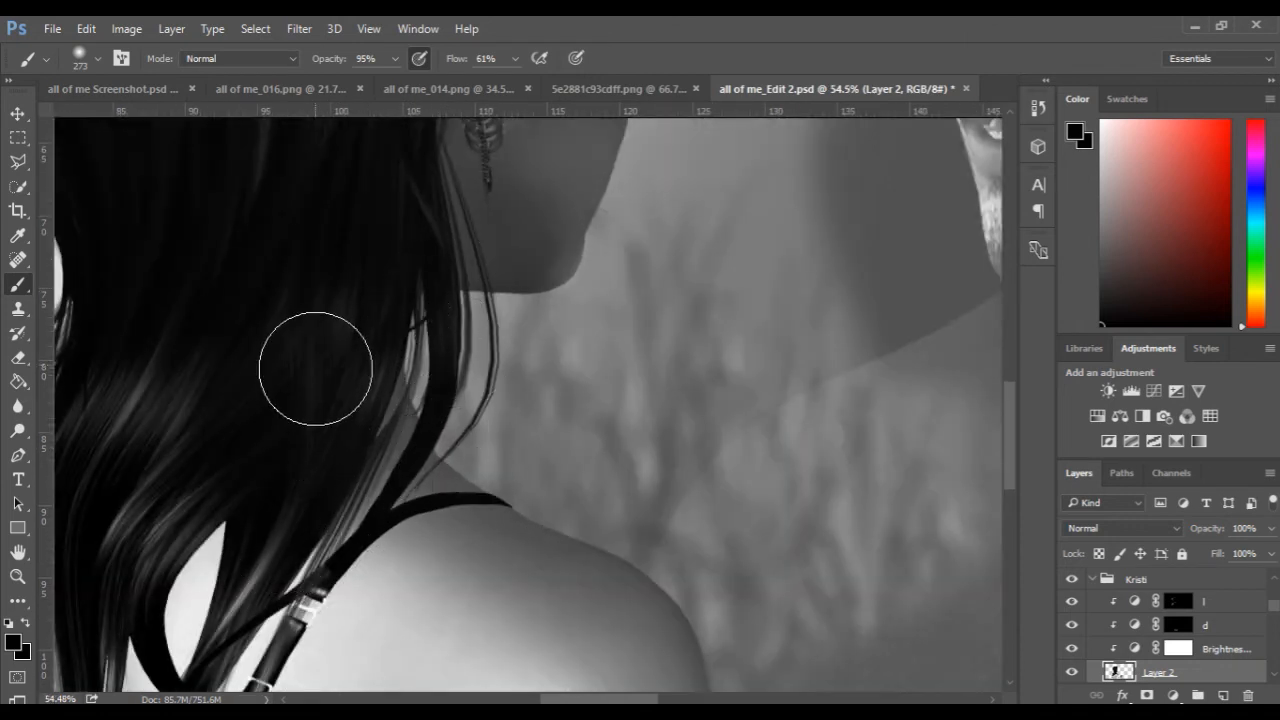
Try a polygonal lasso selection along the hair strands beside the woman's neck in all of me_014.png, and deselect it.
click(406, 90)
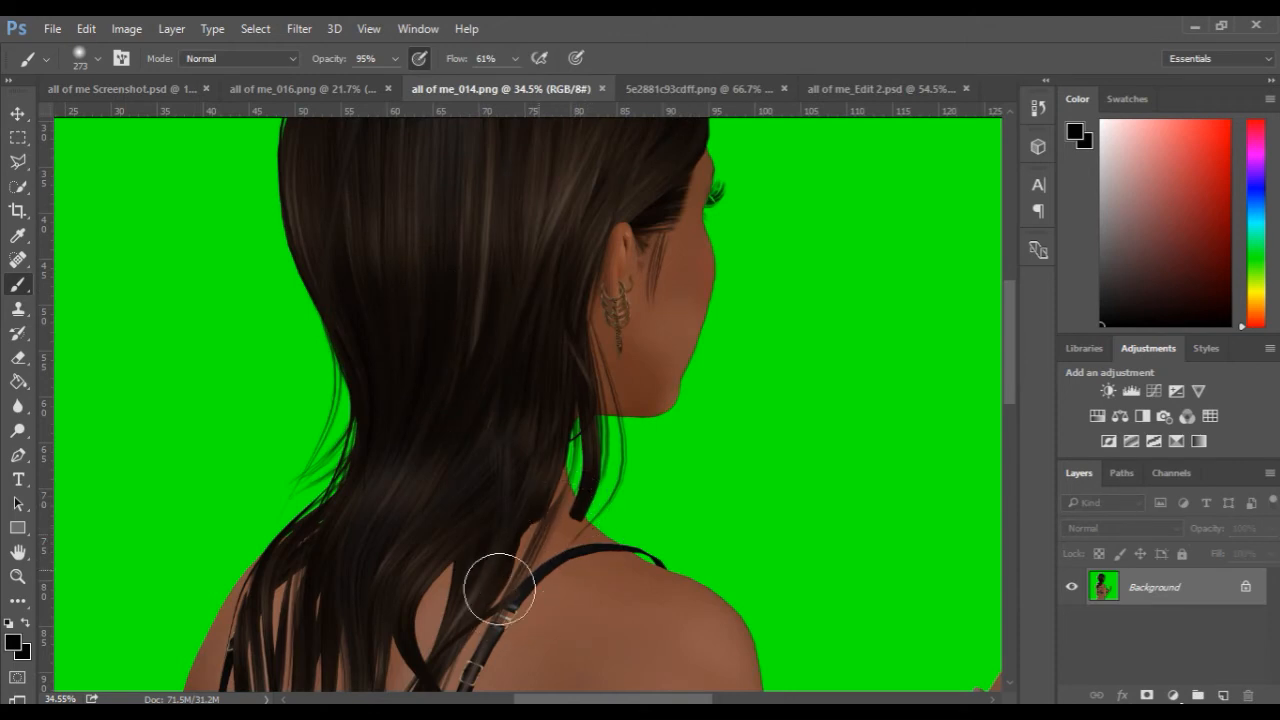
drag(571, 486, 580, 507)
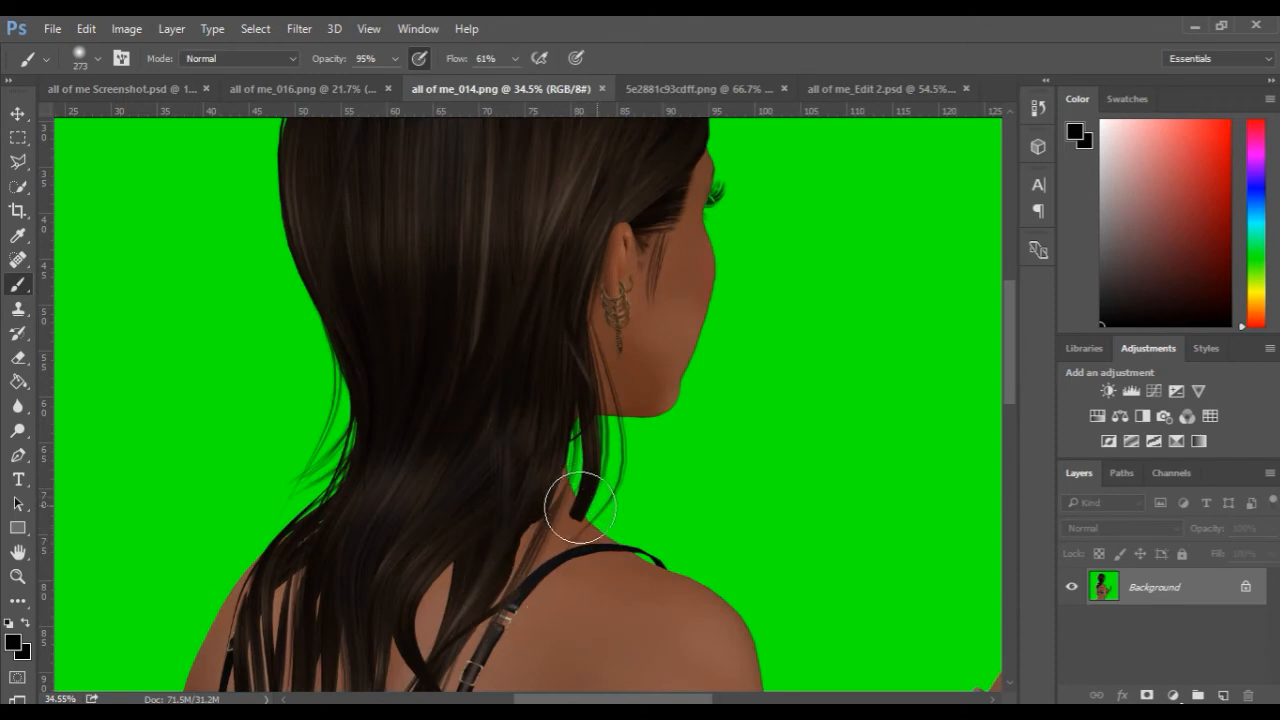
click(18, 161)
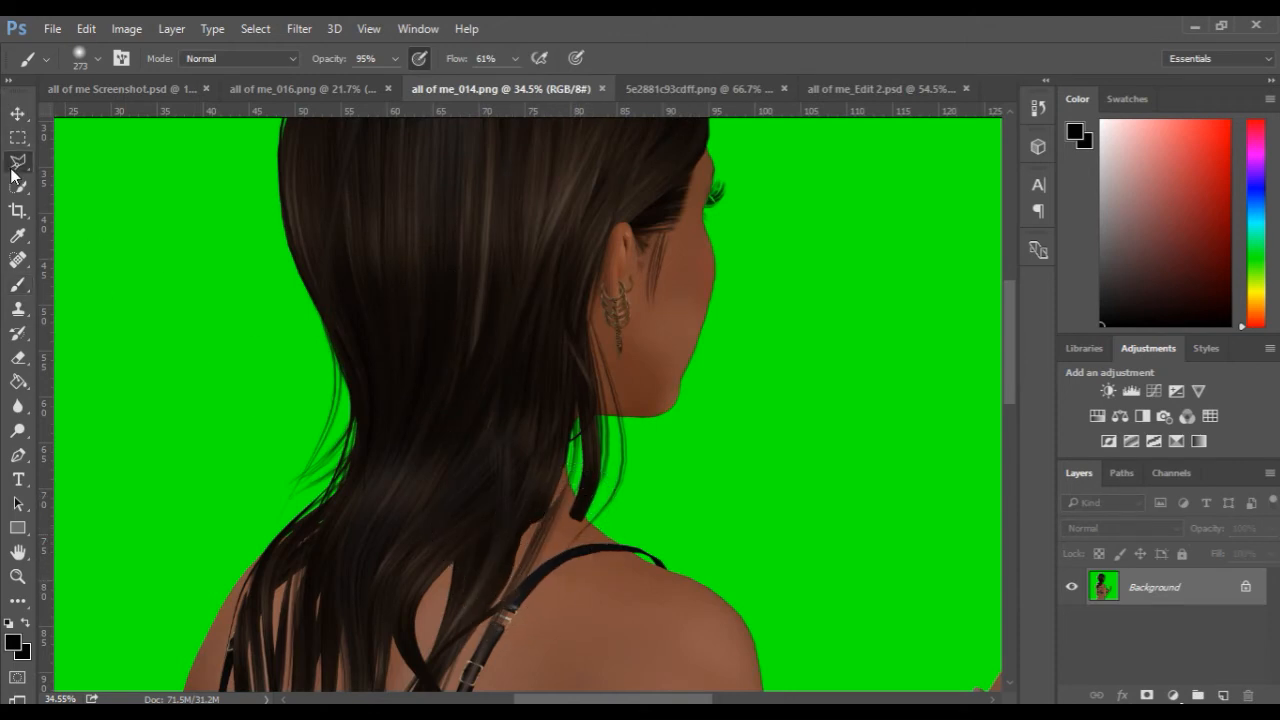
click(568, 524)
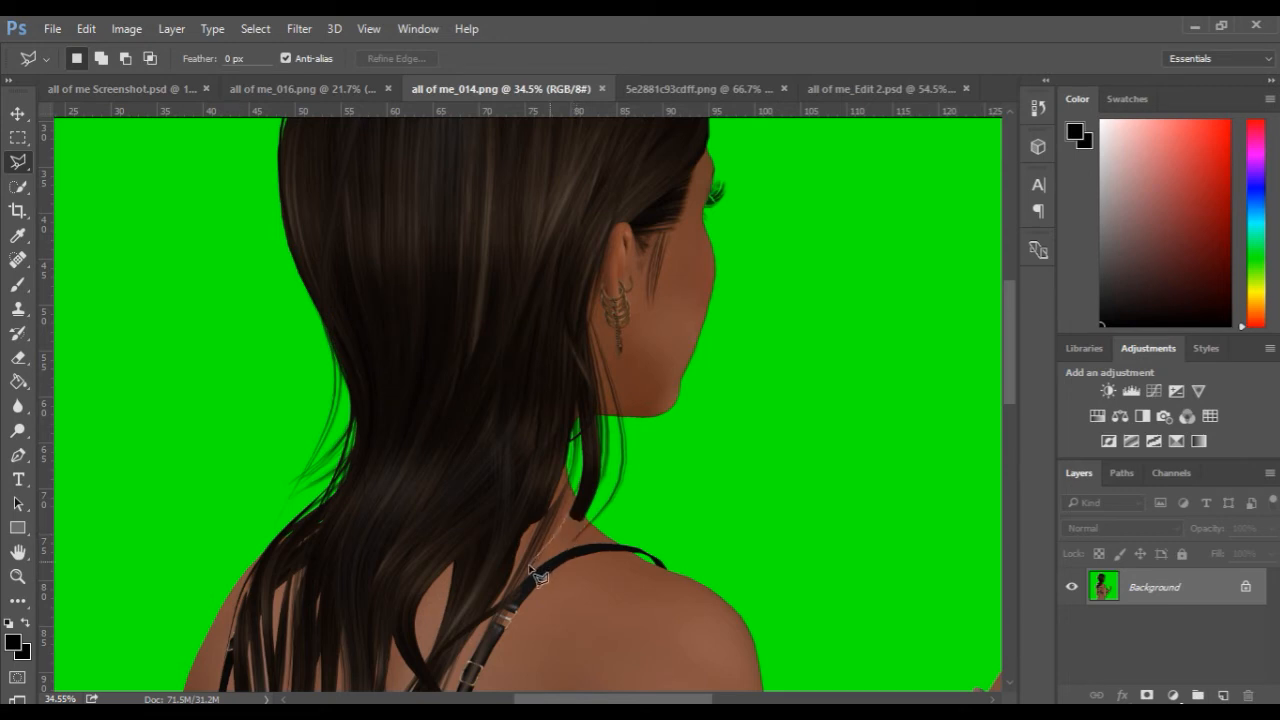
click(512, 598)
click(569, 521)
key(ctrl+d)
Return to the all of me_Edit 2.psd composite and show Layer 17 above the Kristi group.
click(864, 90)
scroll(395, 285, down, 3)
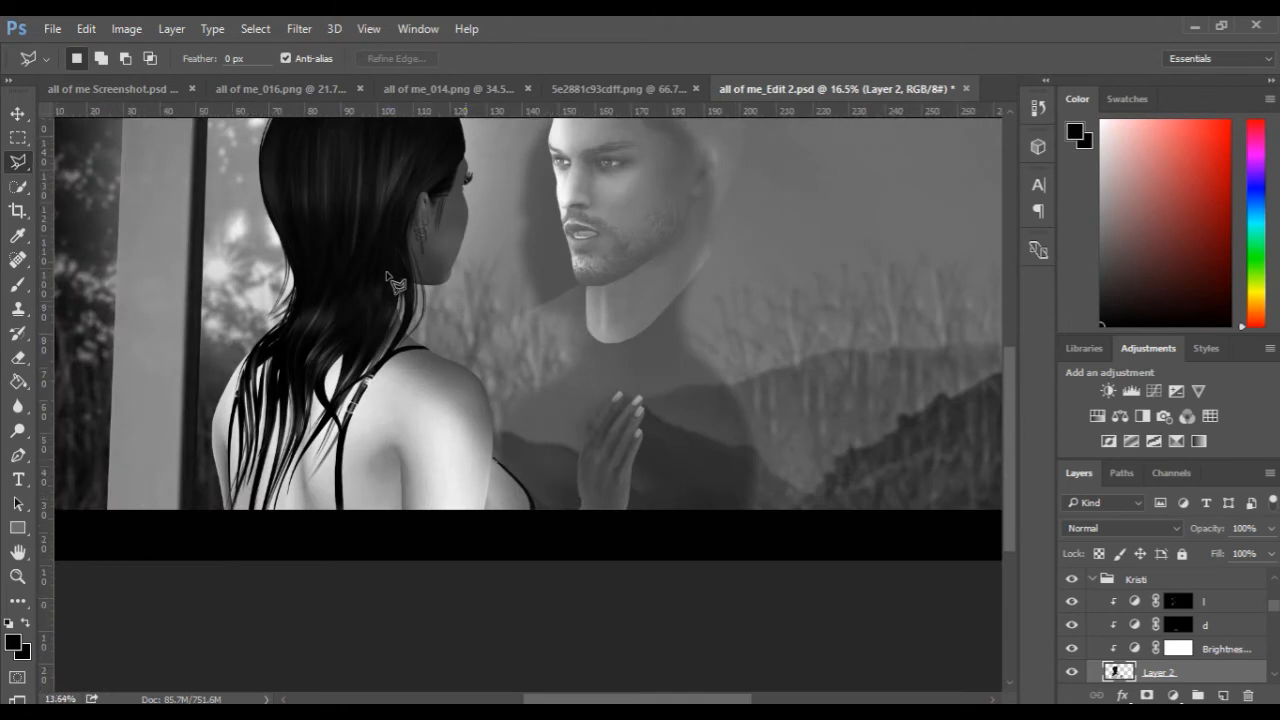
scroll(398, 282, down, 1)
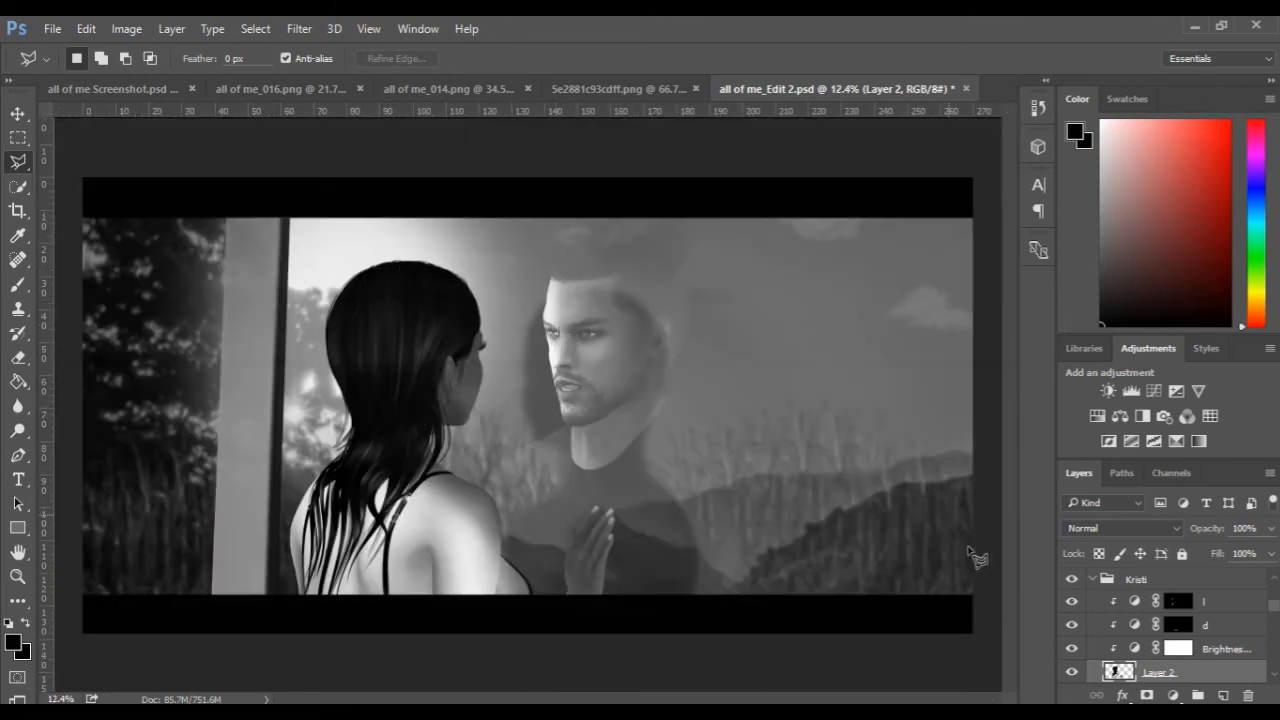
scroll(1139, 614, up, 1)
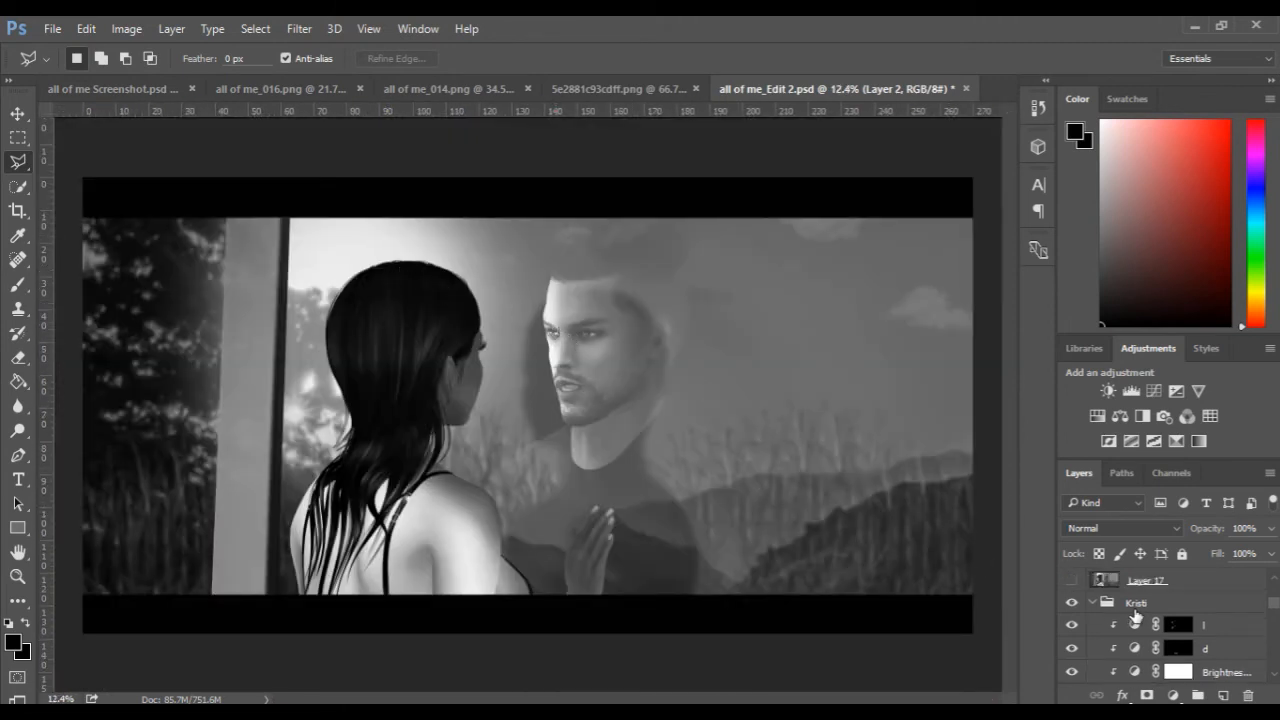
scroll(1136, 614, up, 1)
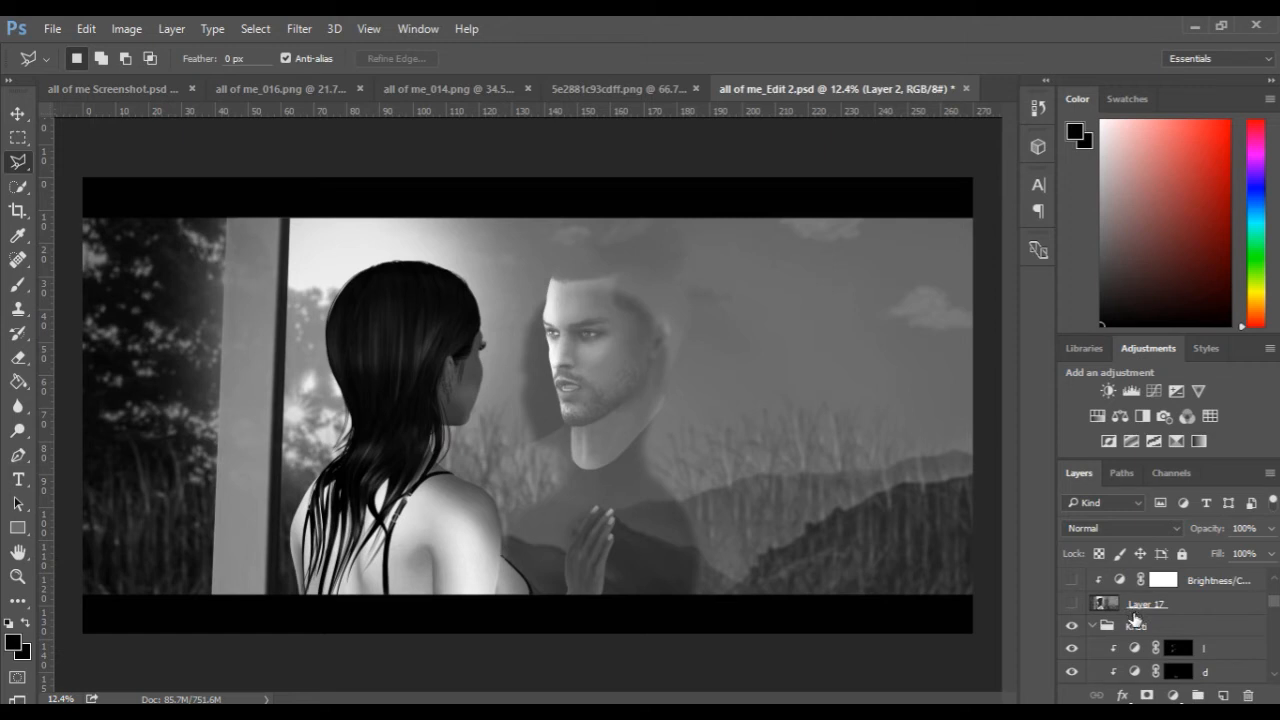
scroll(1136, 618, up, 2)
scroll(1136, 620, up, 1)
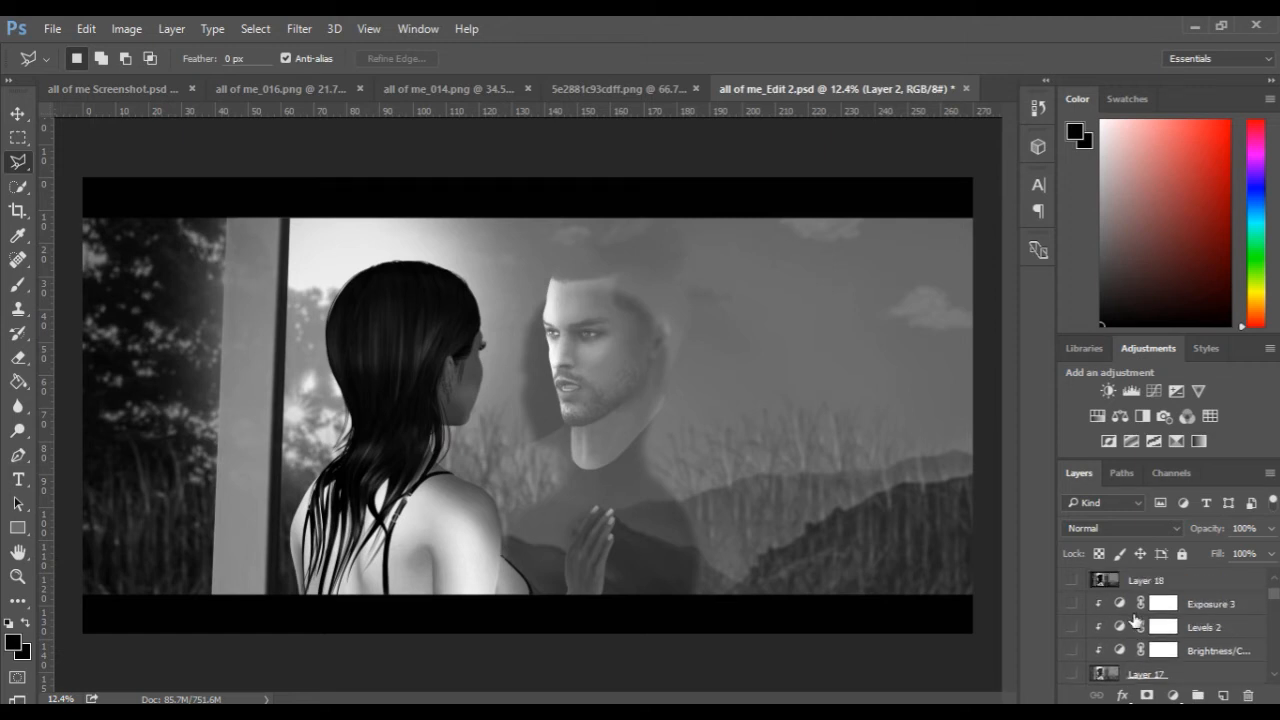
scroll(1136, 622, down, 1)
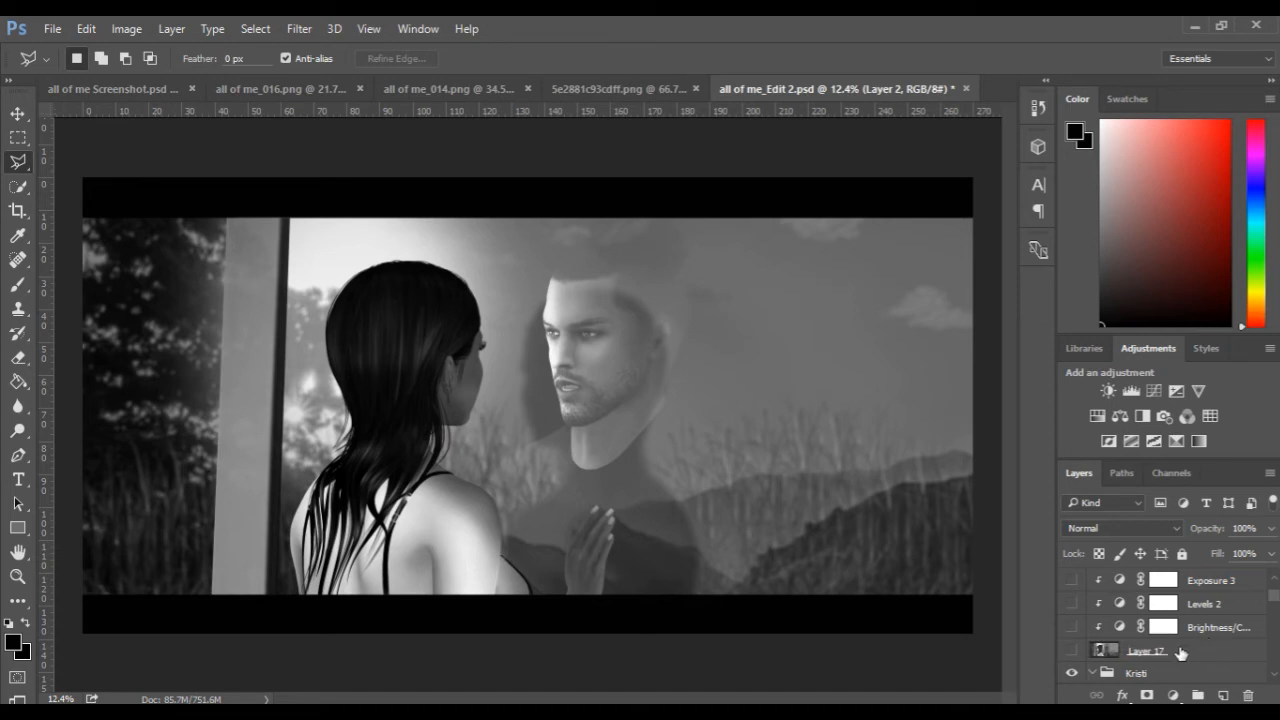
click(1073, 652)
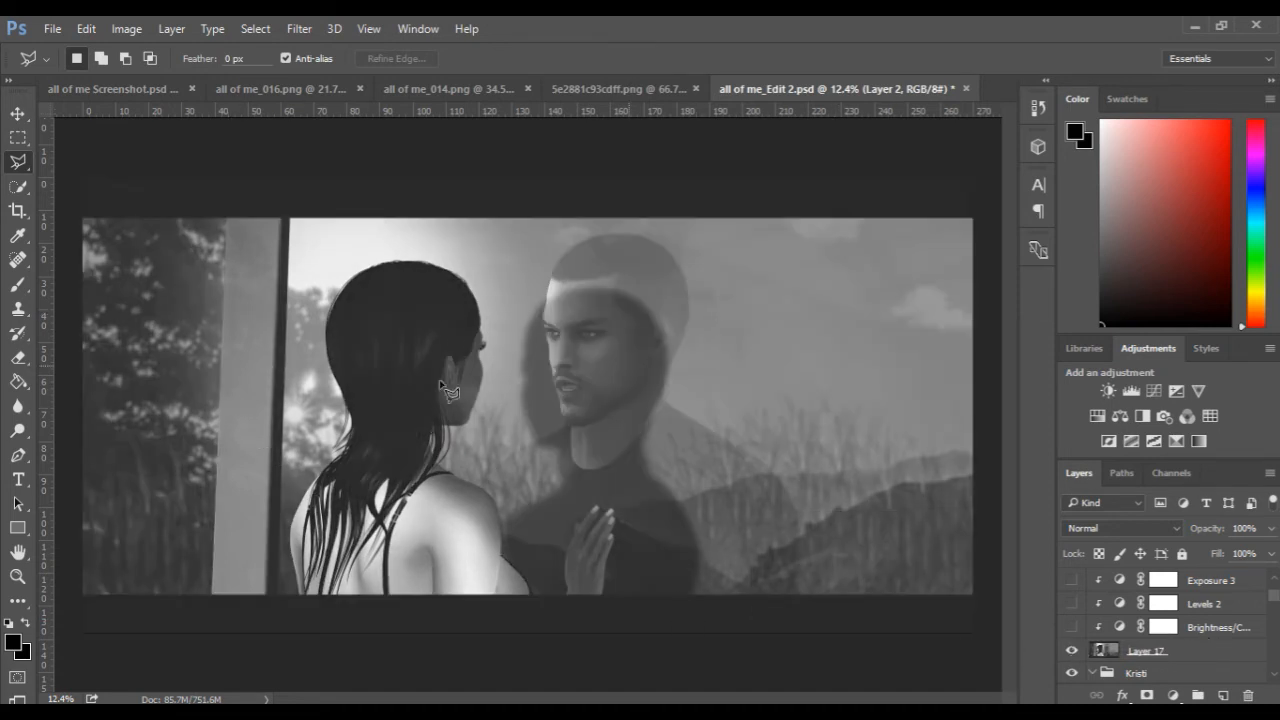
Show the Brightness/Contrast, Levels 2 and Exposure 3 adjustments clipped to Layer 17.
click(1071, 628)
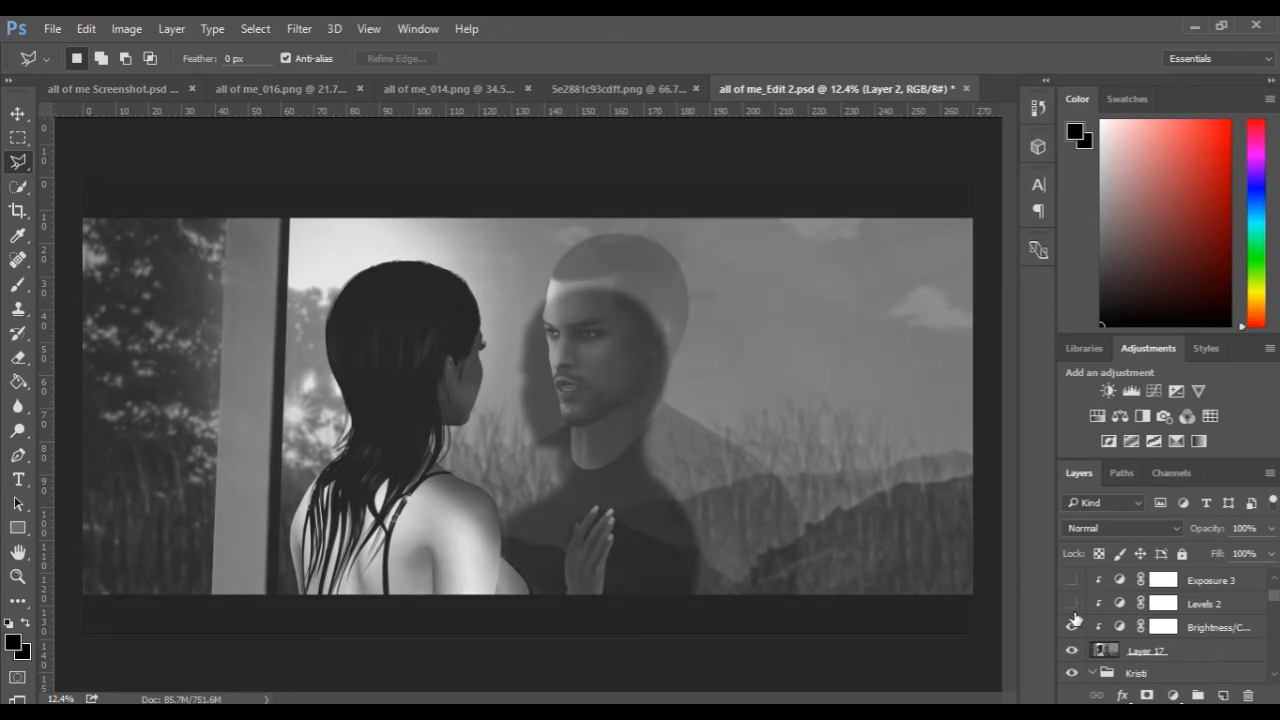
click(1072, 605)
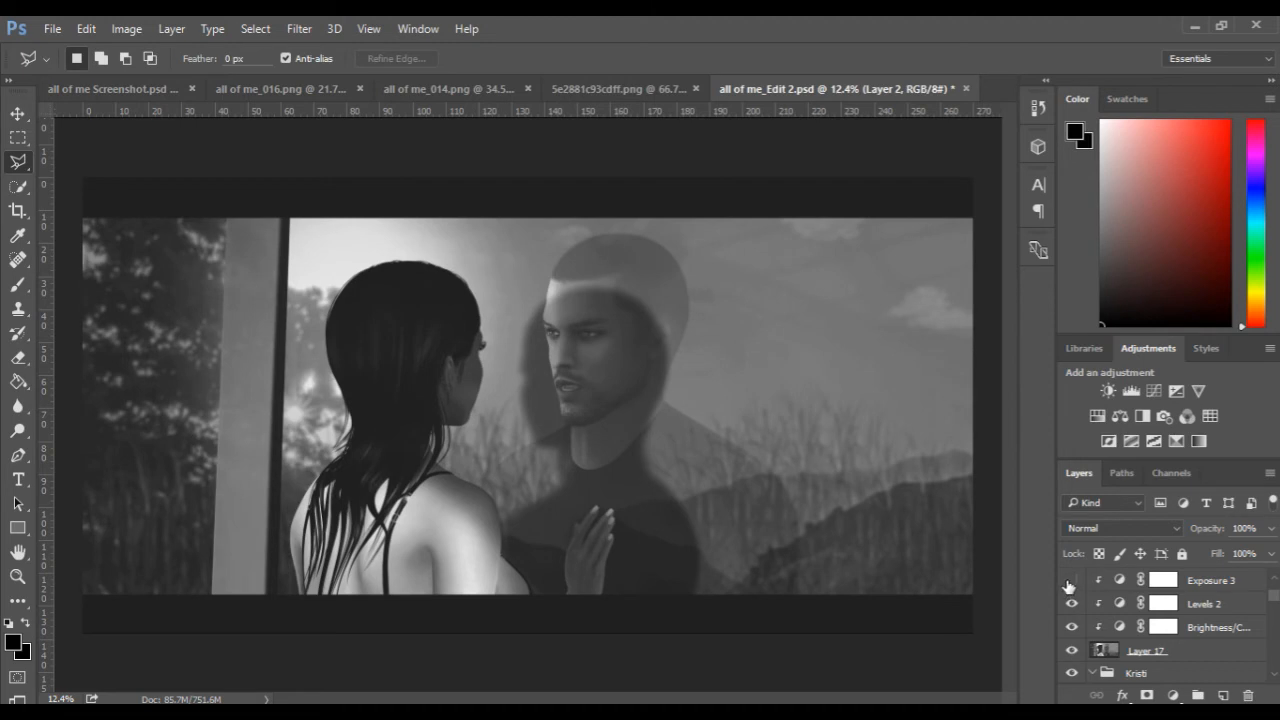
click(1071, 581)
scroll(1080, 602, up, 1)
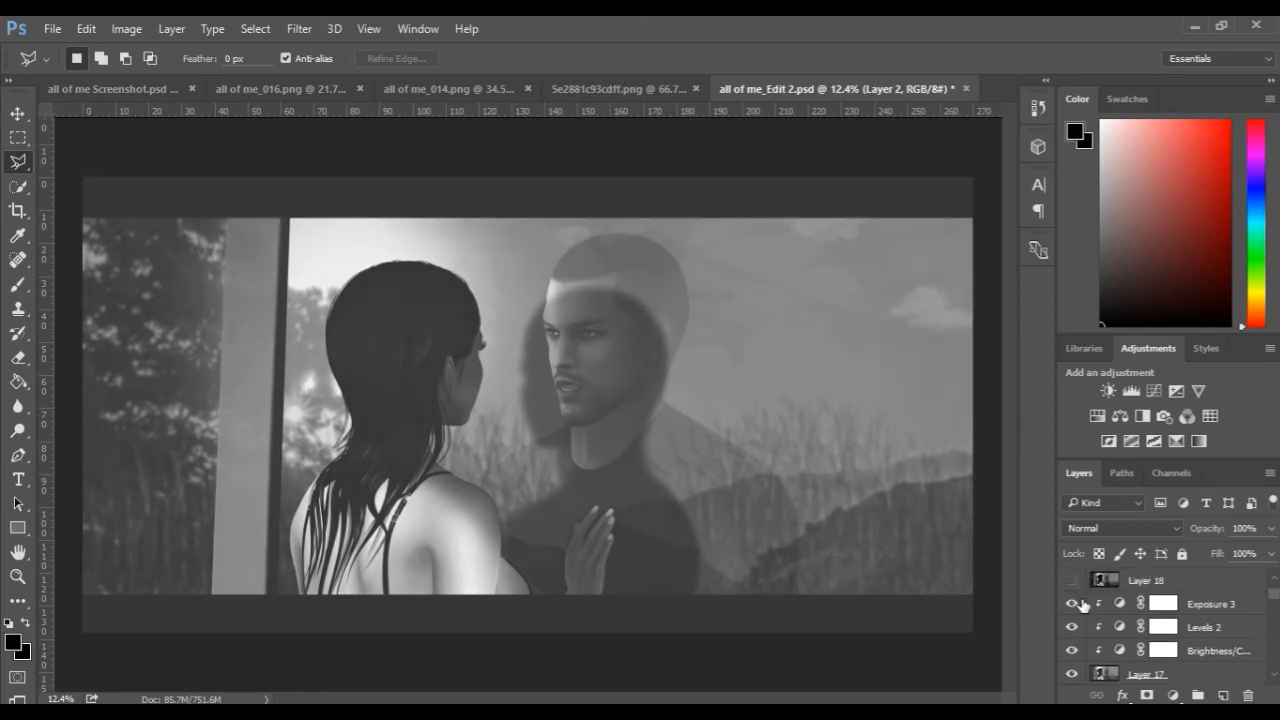
scroll(1090, 613, up, 1)
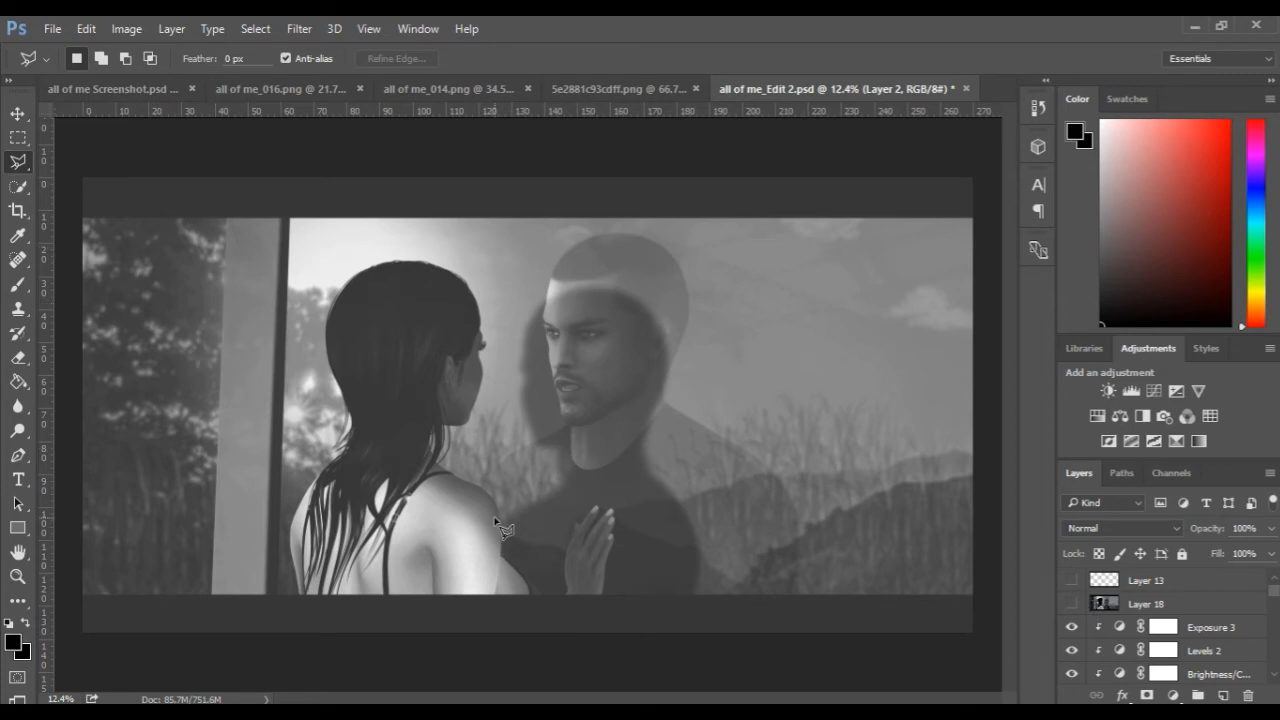
Show Layer 18 above the Exposure 3 adjustment and run the Camera Raw Filter on it.
click(1072, 604)
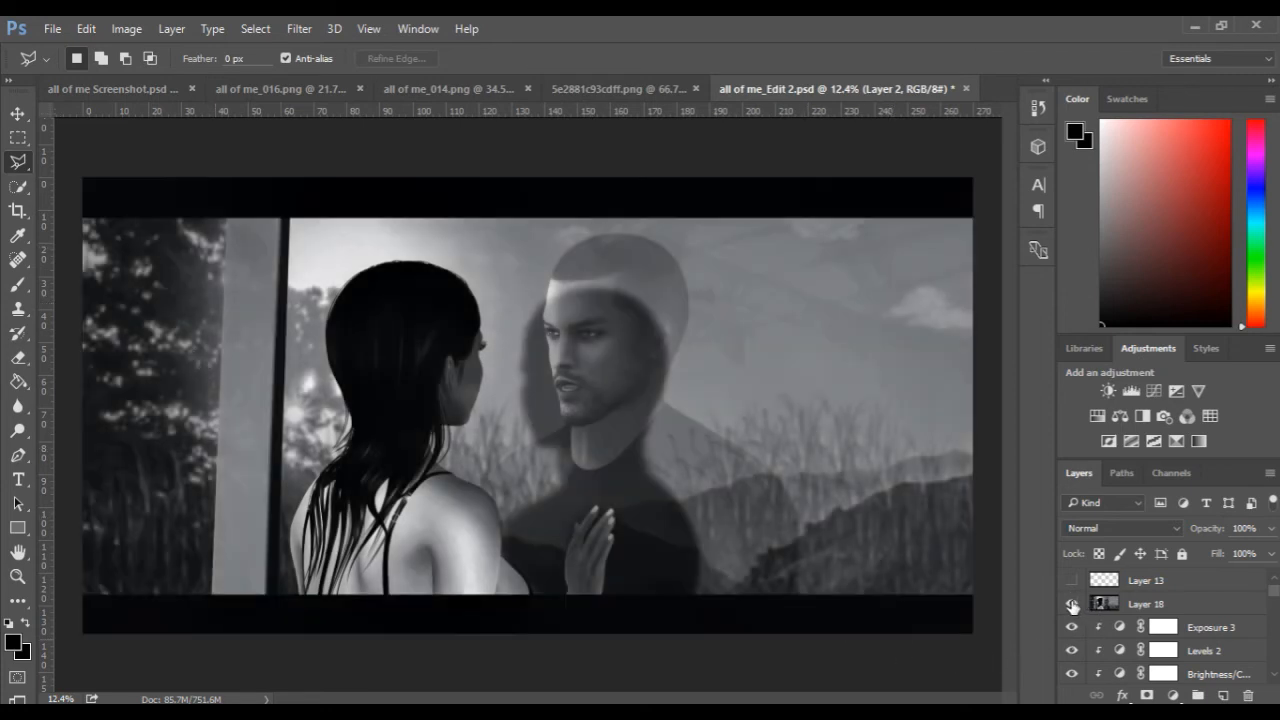
click(299, 28)
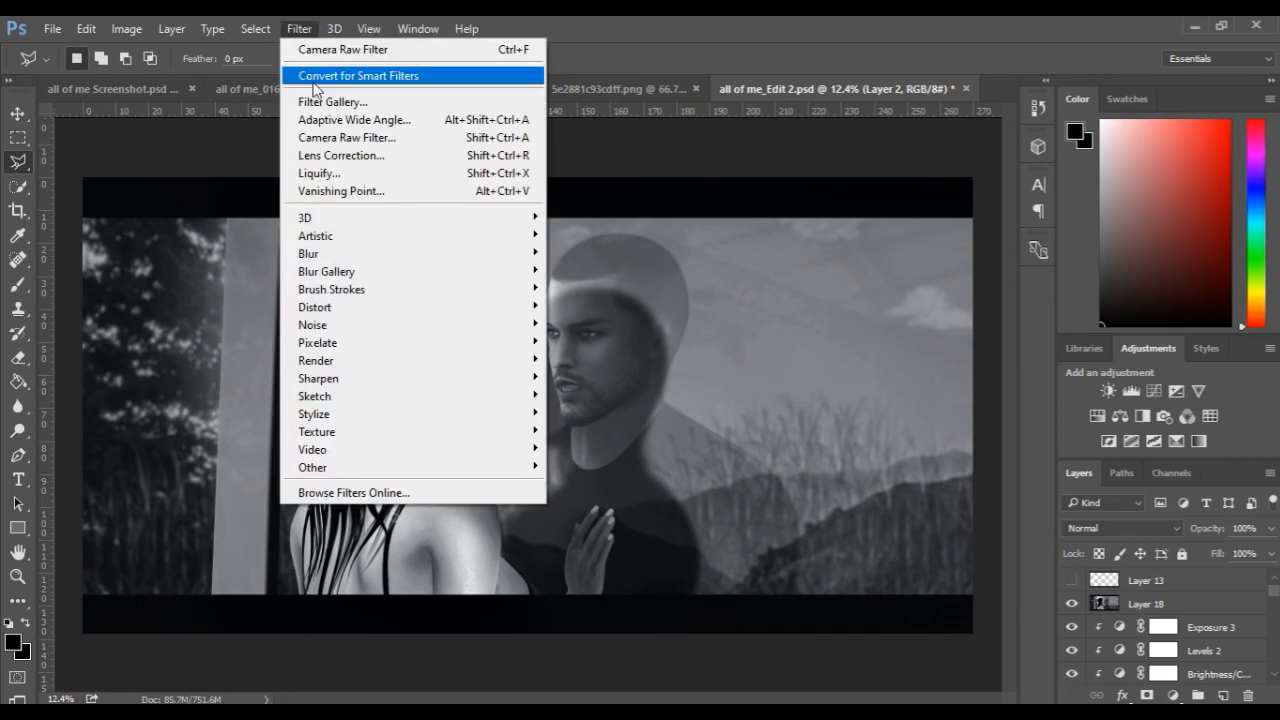
click(319, 138)
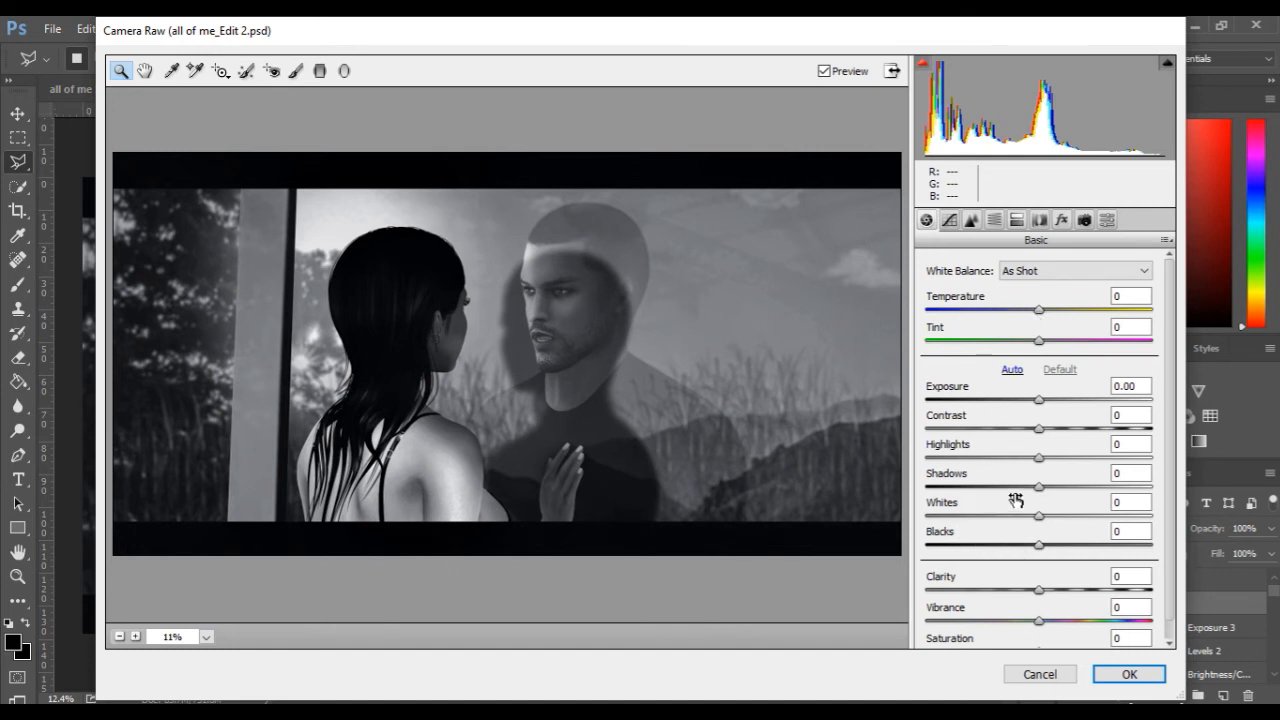
click(1127, 674)
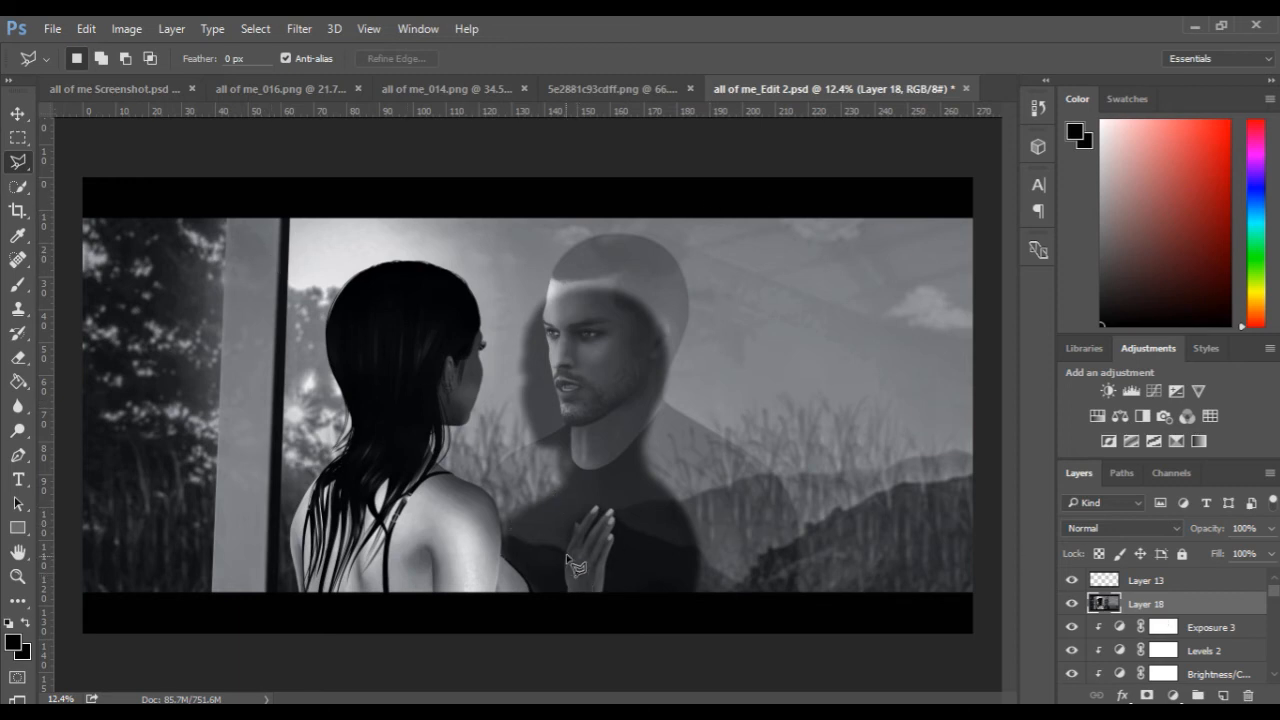
Load the woman's outline from Layer 2 as a selection and add a new empty layer above Layer 13.
scroll(1130, 612, down, 1)
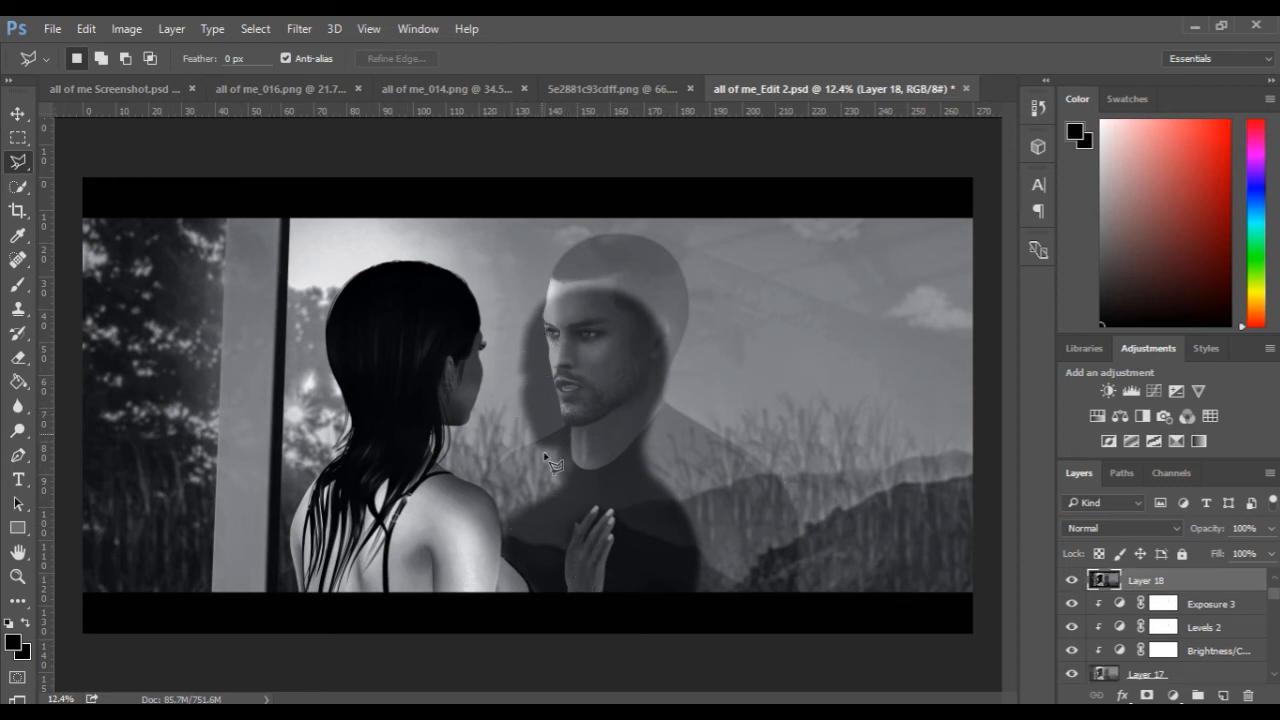
scroll(1120, 646, down, 2)
scroll(1118, 646, down, 4)
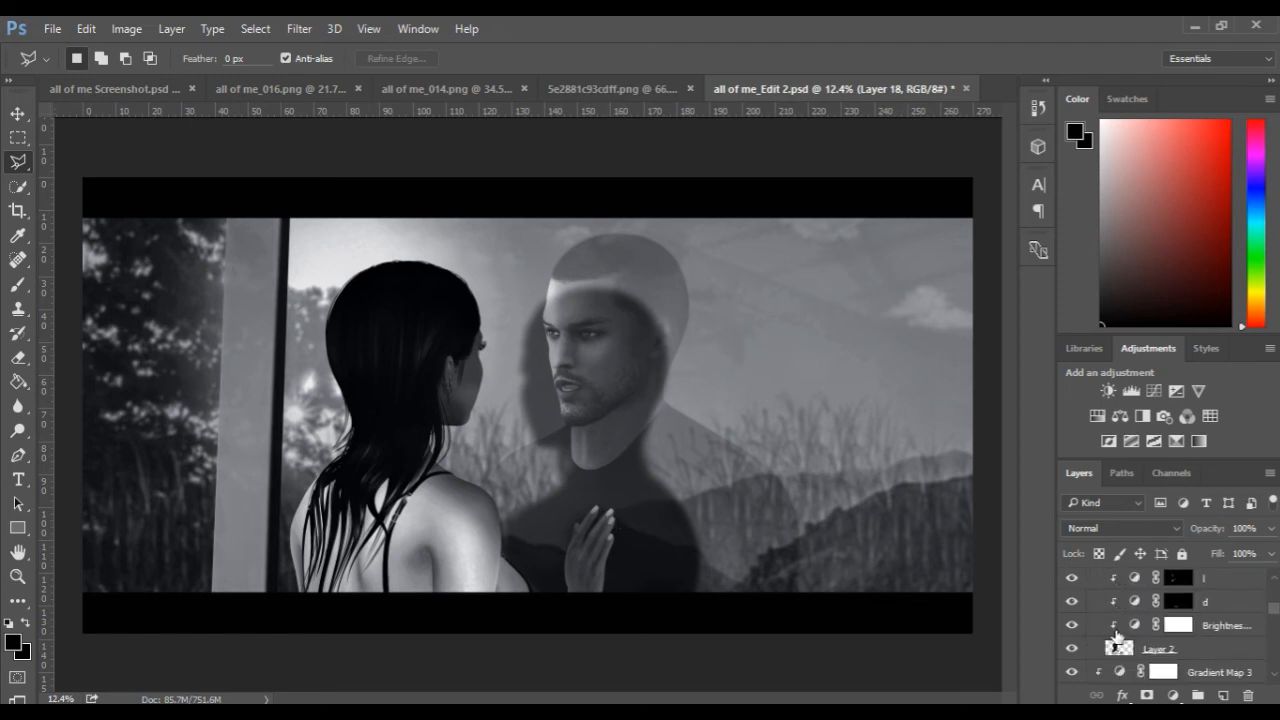
ctrl+click(1113, 648)
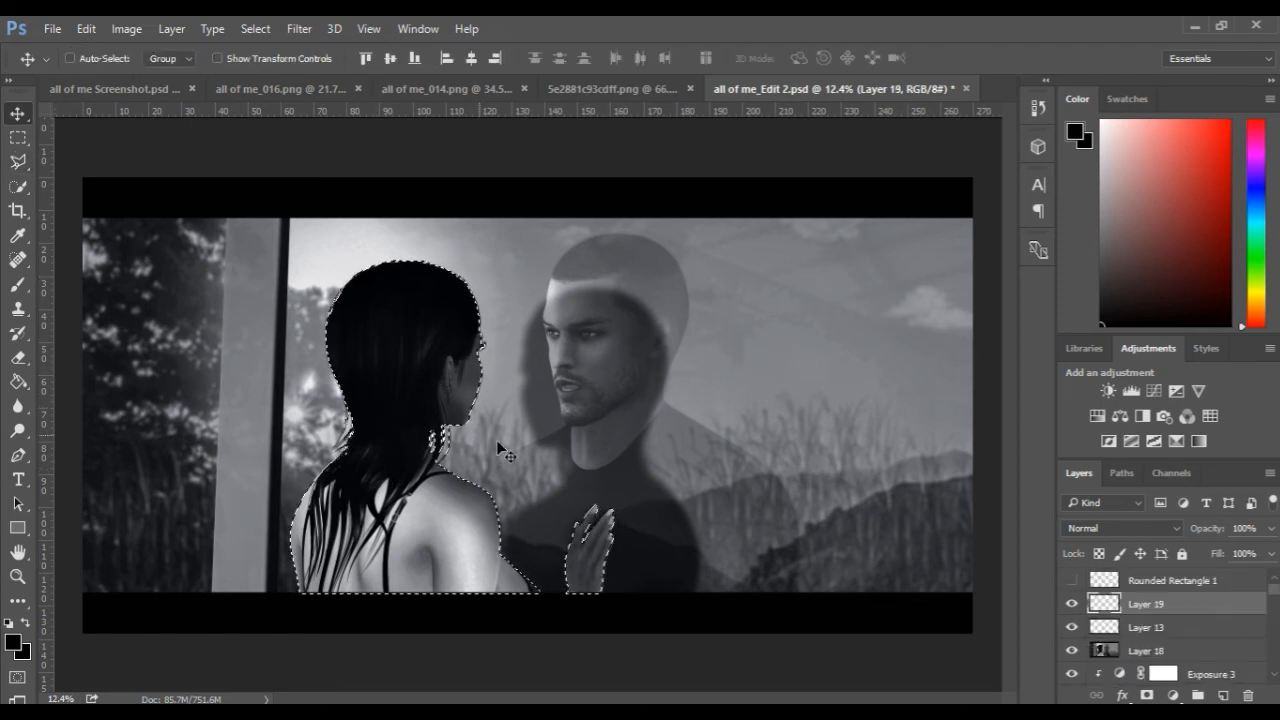
Paint the whole selected woman solid black on Layer 19 with the Brush at 100% opacity.
click(20, 288)
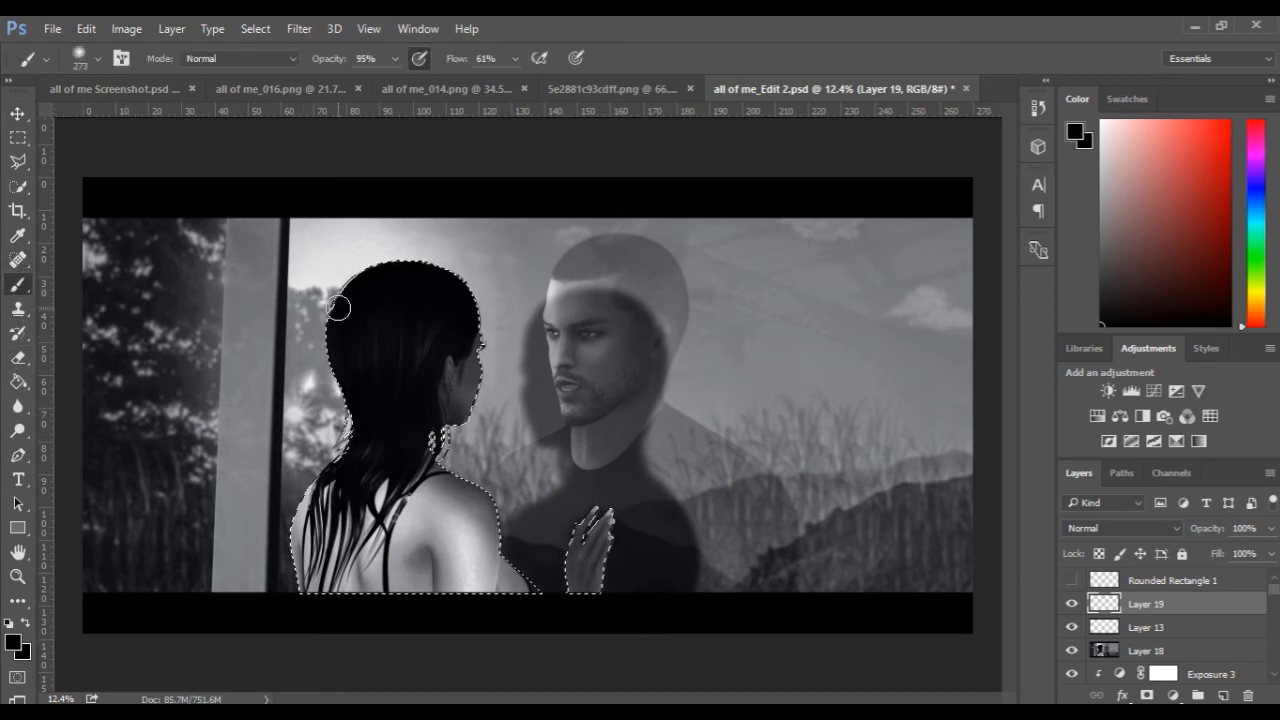
mouse_move(338, 308)
mouse_down()
mouse_move(368, 314)
mouse_move(349, 306)
mouse_move(357, 374)
mouse_move(405, 276)
mouse_move(397, 435)
mouse_move(451, 337)
mouse_move(421, 515)
mouse_move(448, 450)
mouse_up()
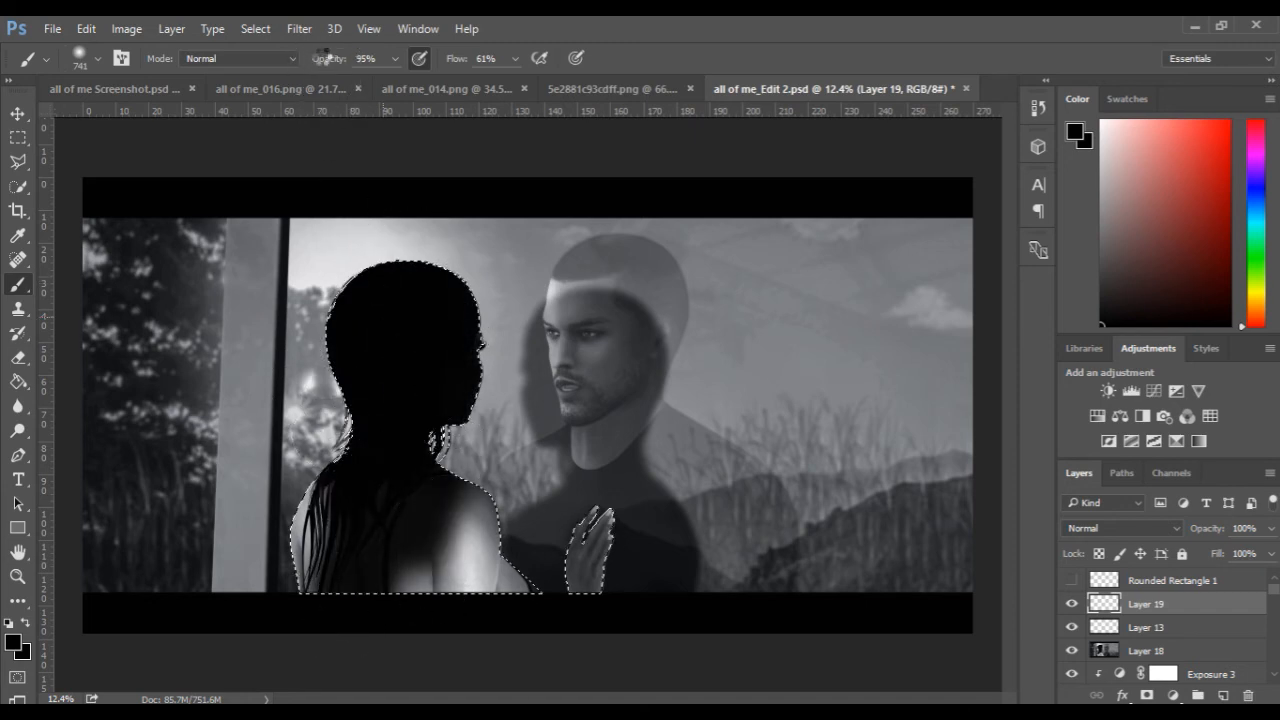
drag(322, 62, 356, 58)
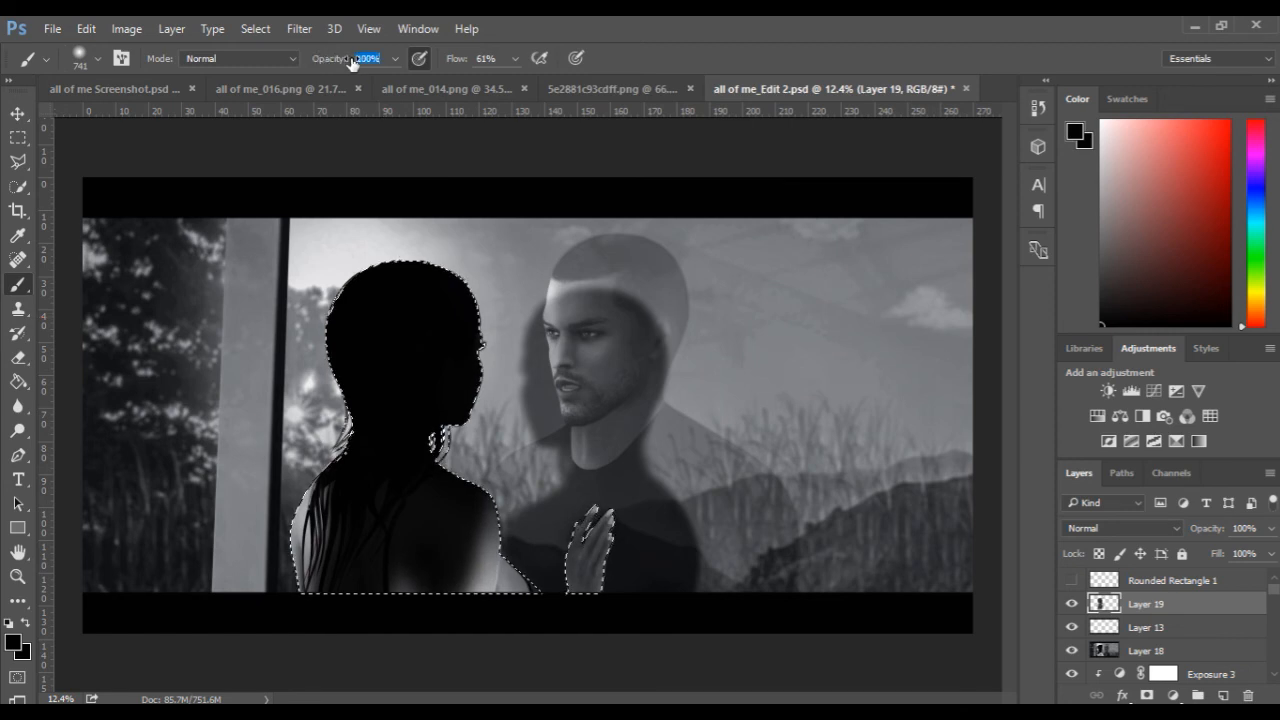
mouse_move(451, 466)
mouse_down()
mouse_move(454, 575)
mouse_move(468, 489)
mouse_move(500, 494)
mouse_move(517, 564)
mouse_move(582, 533)
mouse_move(603, 502)
mouse_move(576, 509)
mouse_move(587, 530)
mouse_move(478, 625)
mouse_move(361, 607)
mouse_move(435, 554)
mouse_move(368, 580)
mouse_move(311, 484)
mouse_move(300, 569)
mouse_move(402, 542)
mouse_move(389, 262)
mouse_move(440, 482)
mouse_move(484, 358)
mouse_move(582, 644)
mouse_move(637, 598)
mouse_up()
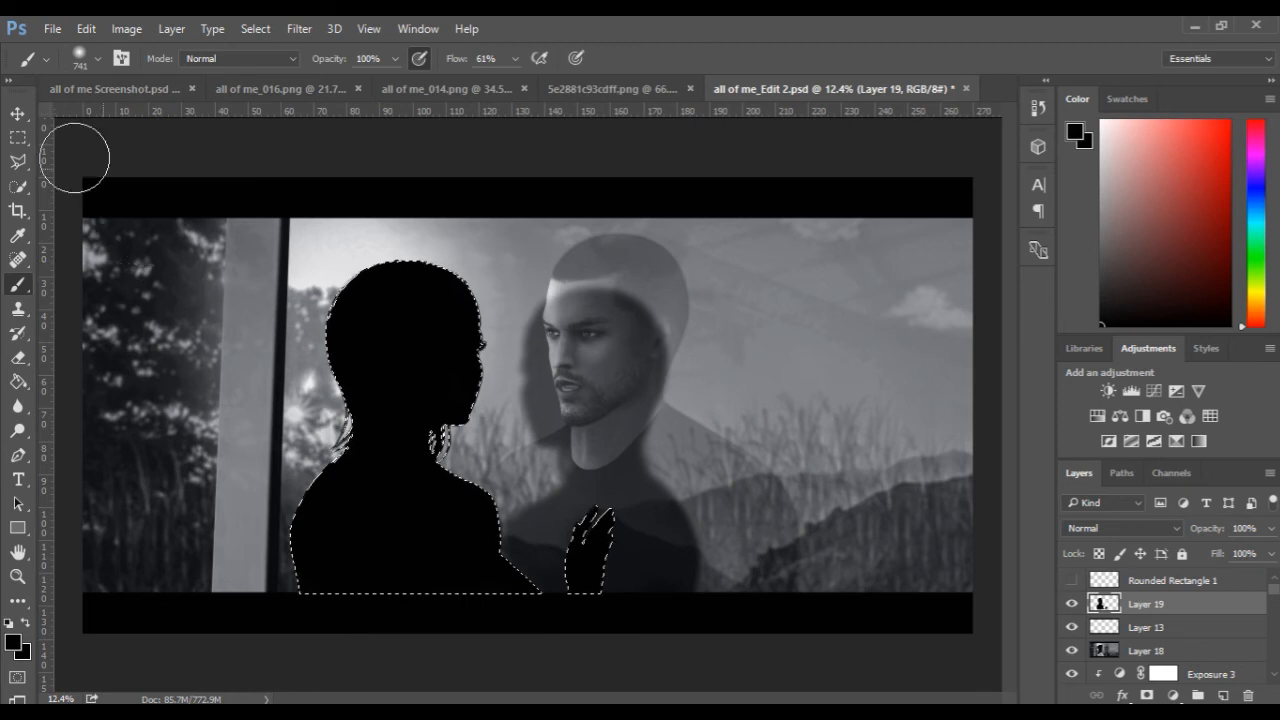
Mirror the black silhouette over the man at about -82.6% width, and place Layer 19 directly beneath Layer 2.
click(18, 116)
drag(423, 509, 598, 516)
key(ctrl+t)
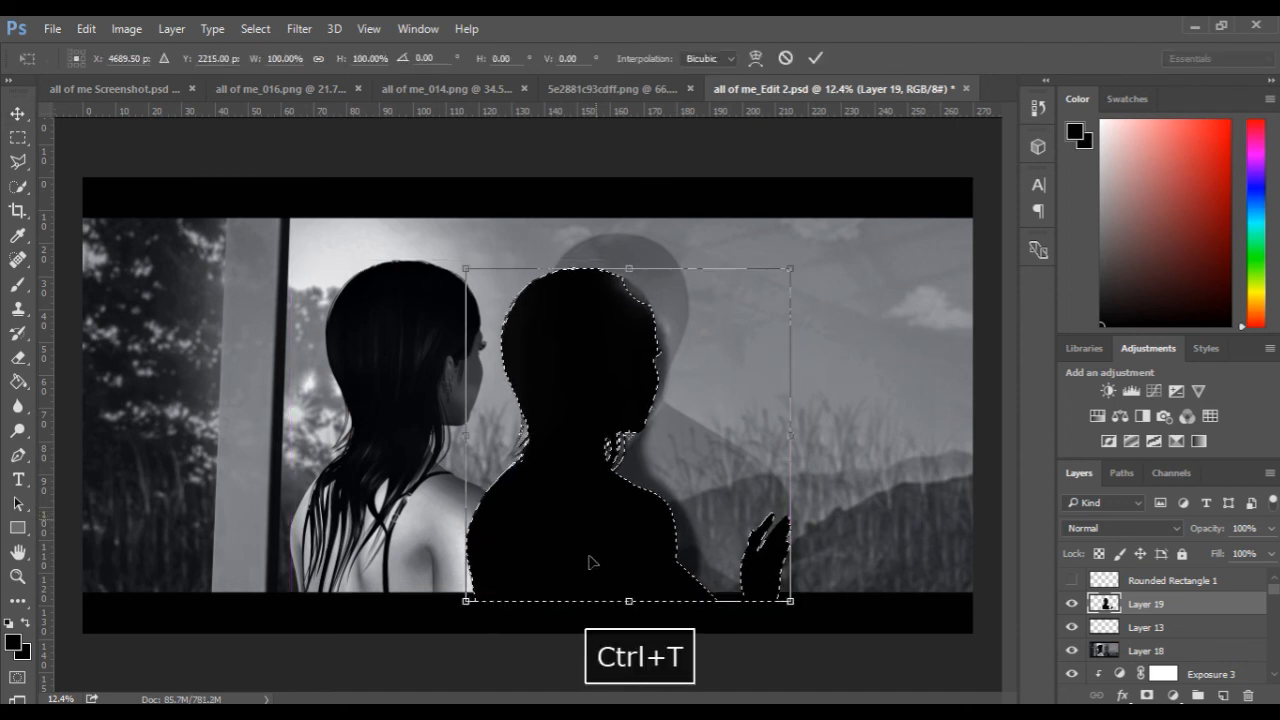
drag(789, 435, 684, 434)
drag(588, 463, 596, 465)
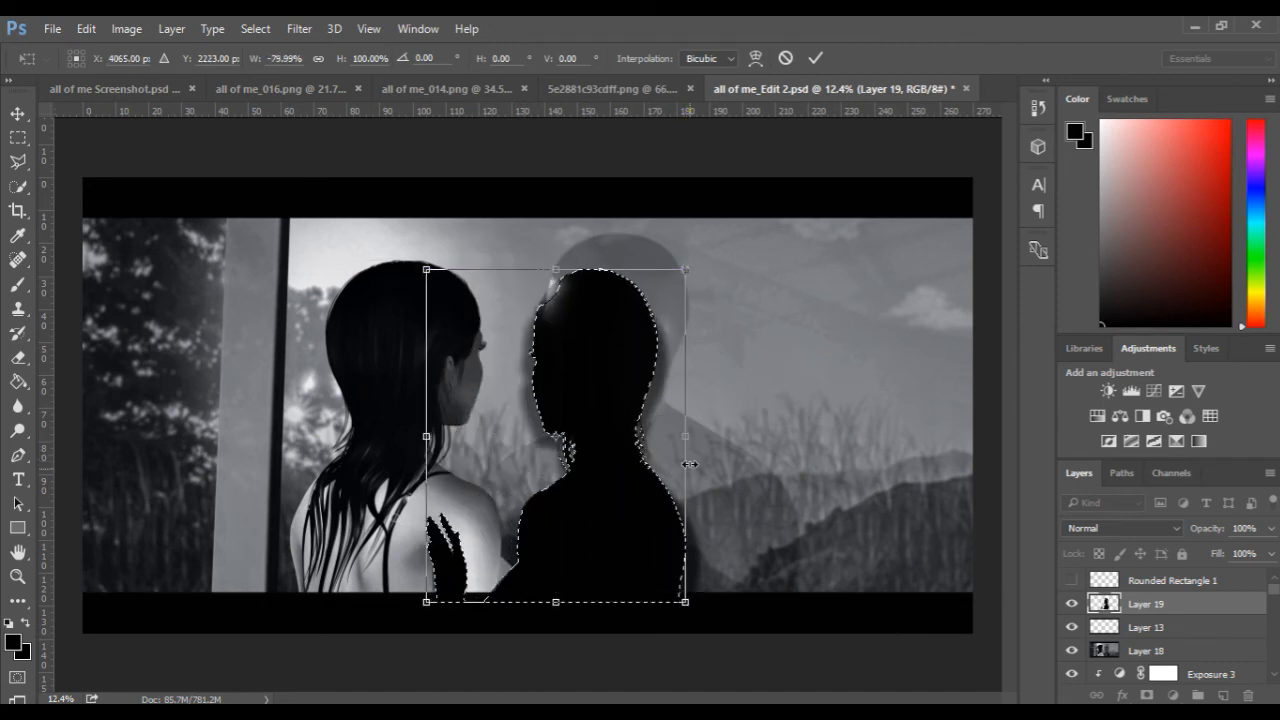
drag(695, 436, 699, 434)
drag(634, 471, 641, 466)
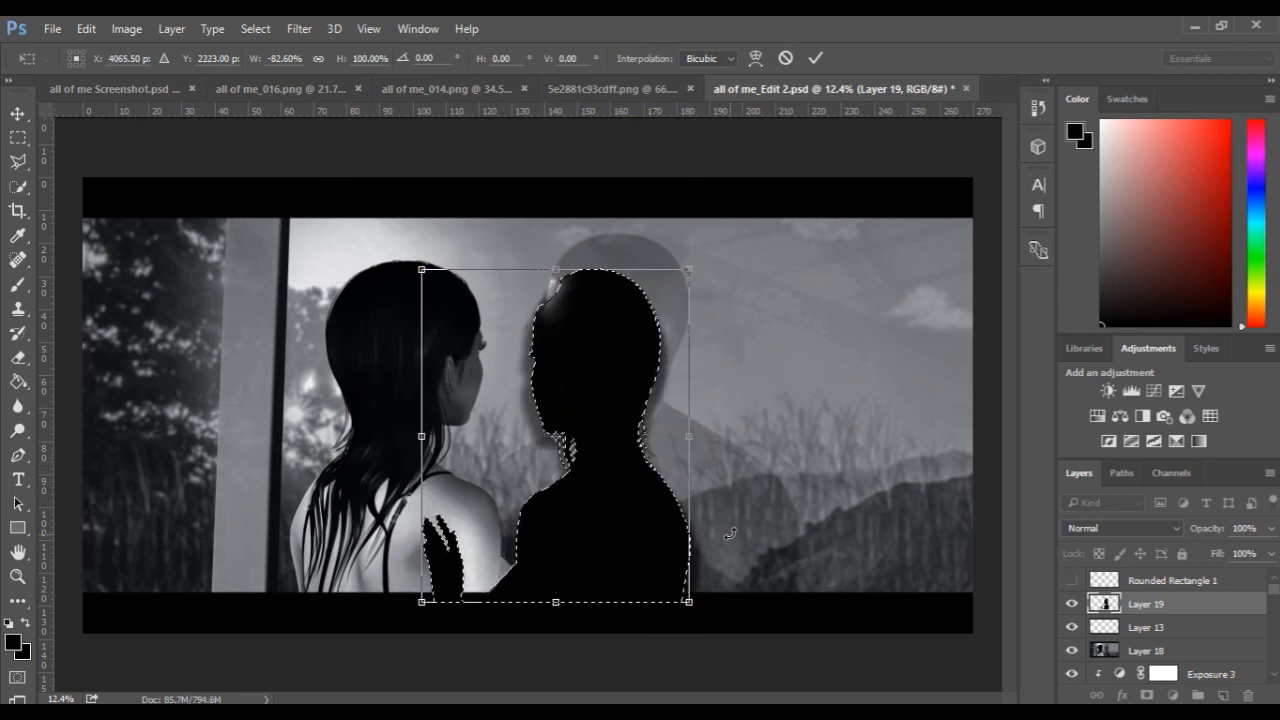
key(Return)
drag(1160, 607, 1176, 631)
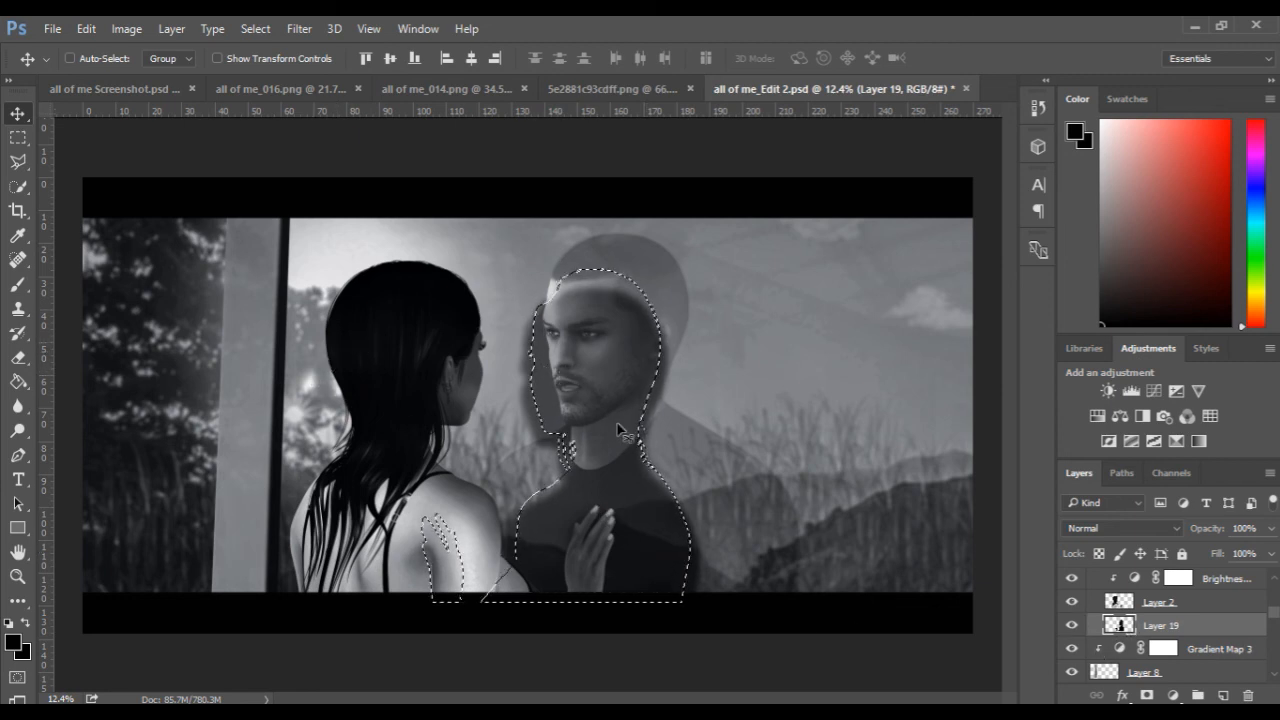
Select Layer 6 and hide the layers beneath it, including Layer 10 and the Adam group, except black Layer 11.
scroll(1090, 628, down, 3)
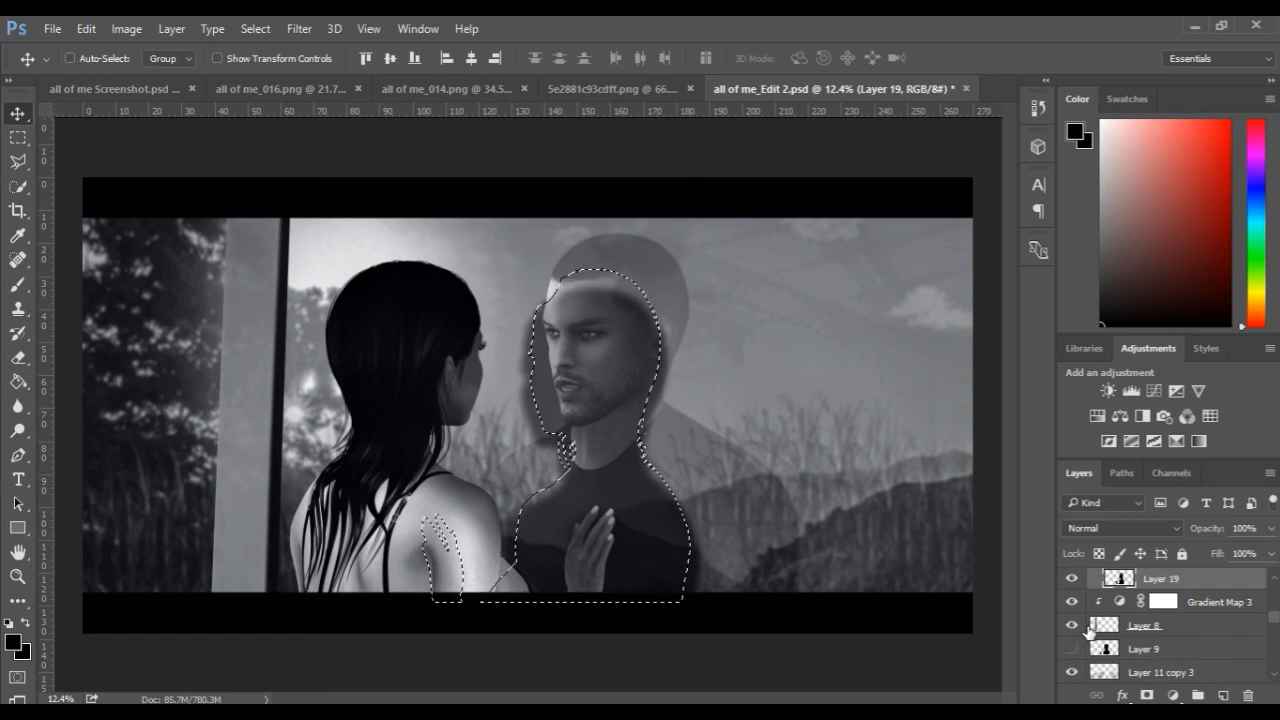
scroll(1090, 628, down, 4)
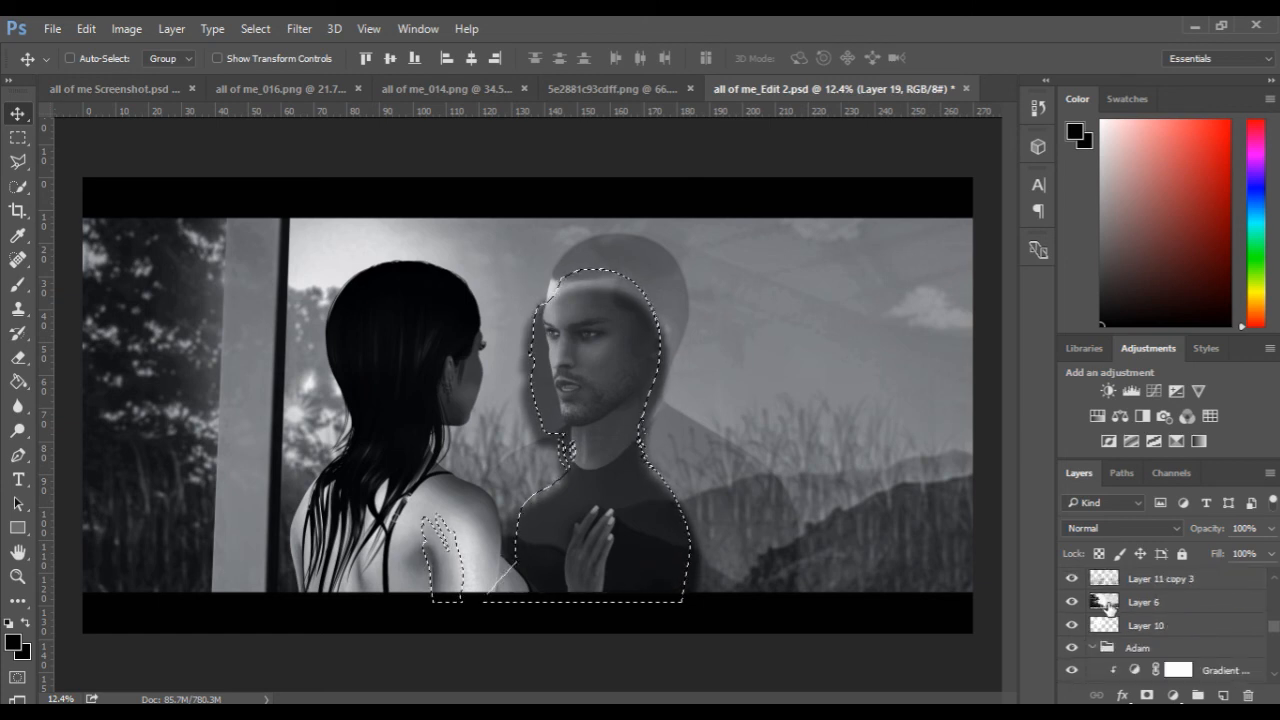
click(1106, 604)
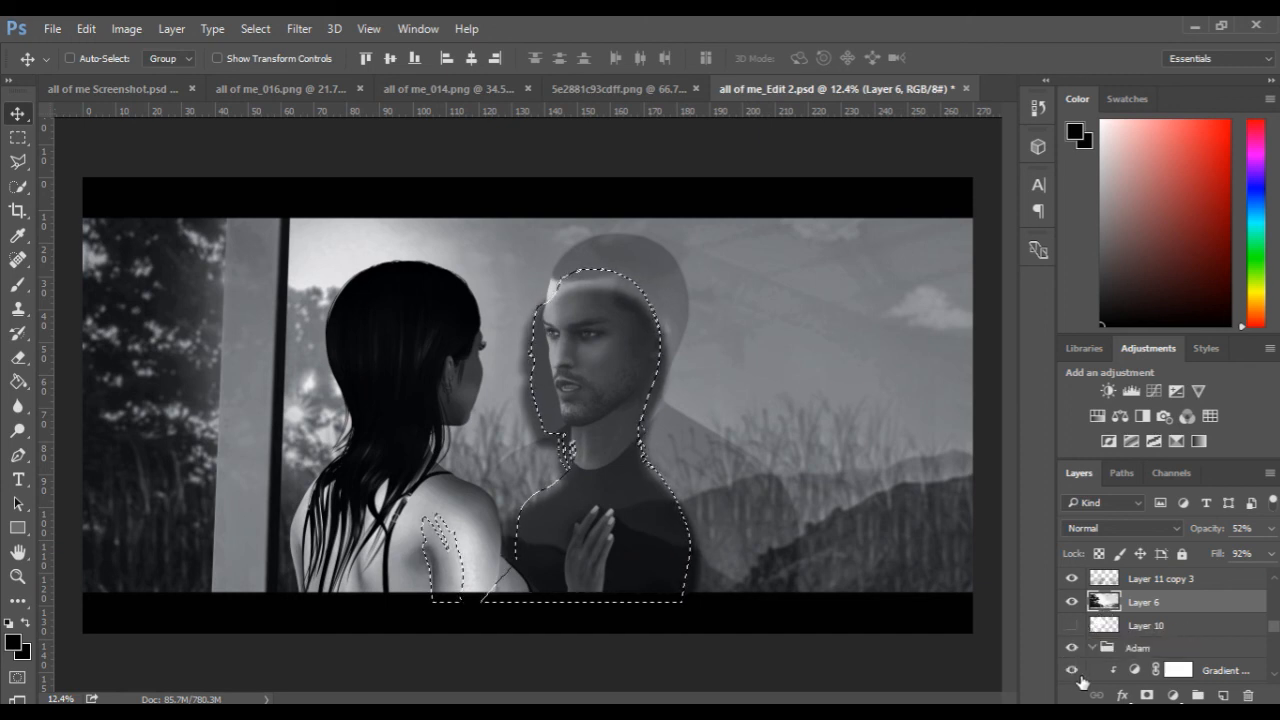
scroll(1075, 655, down, 4)
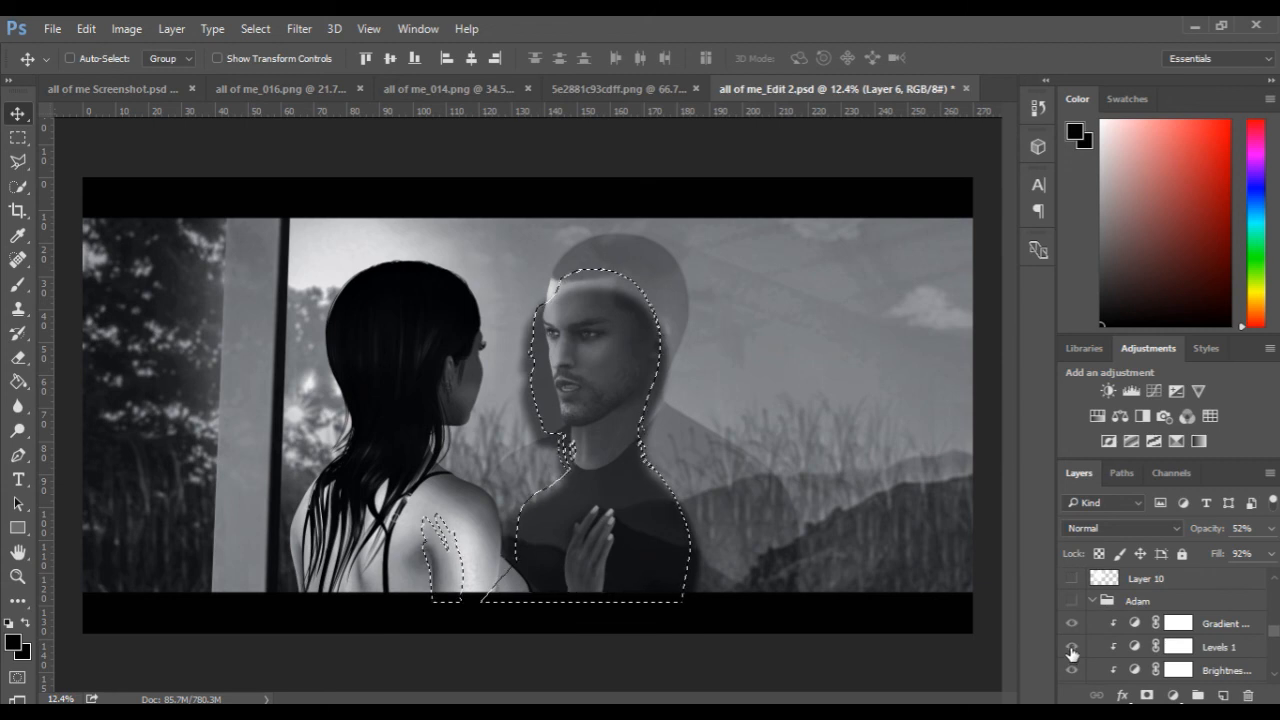
scroll(1072, 652, down, 3)
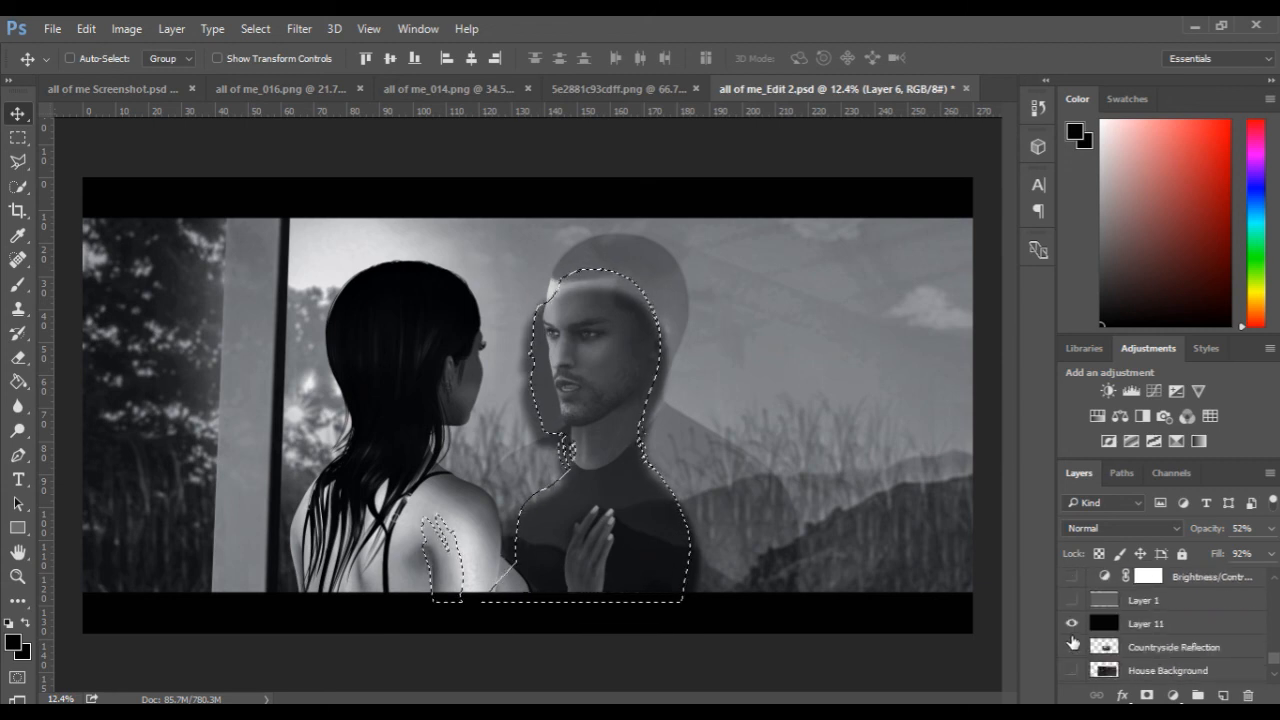
Hide all layers above Layer 6 so that only its dimmed landscape shows over the black layer.
scroll(1095, 555, up, 2)
scroll(1087, 584, up, 5)
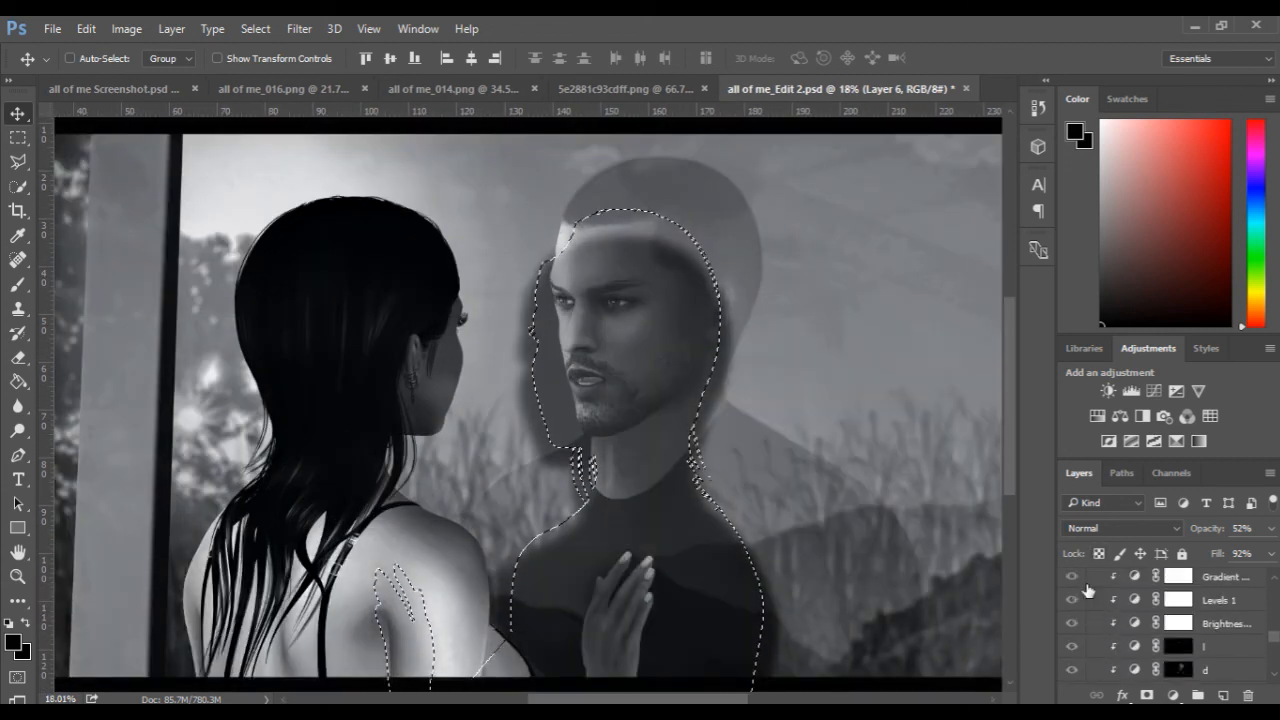
scroll(1088, 590, up, 3)
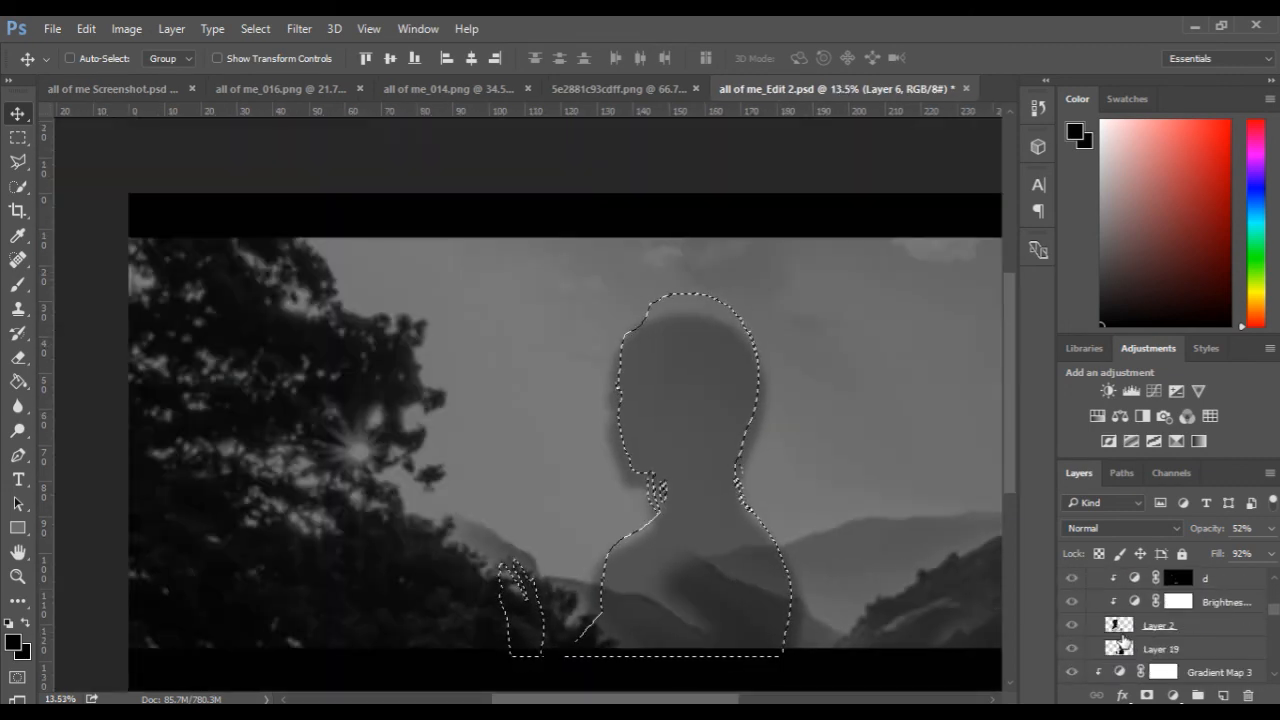
scroll(1124, 640, down, 3)
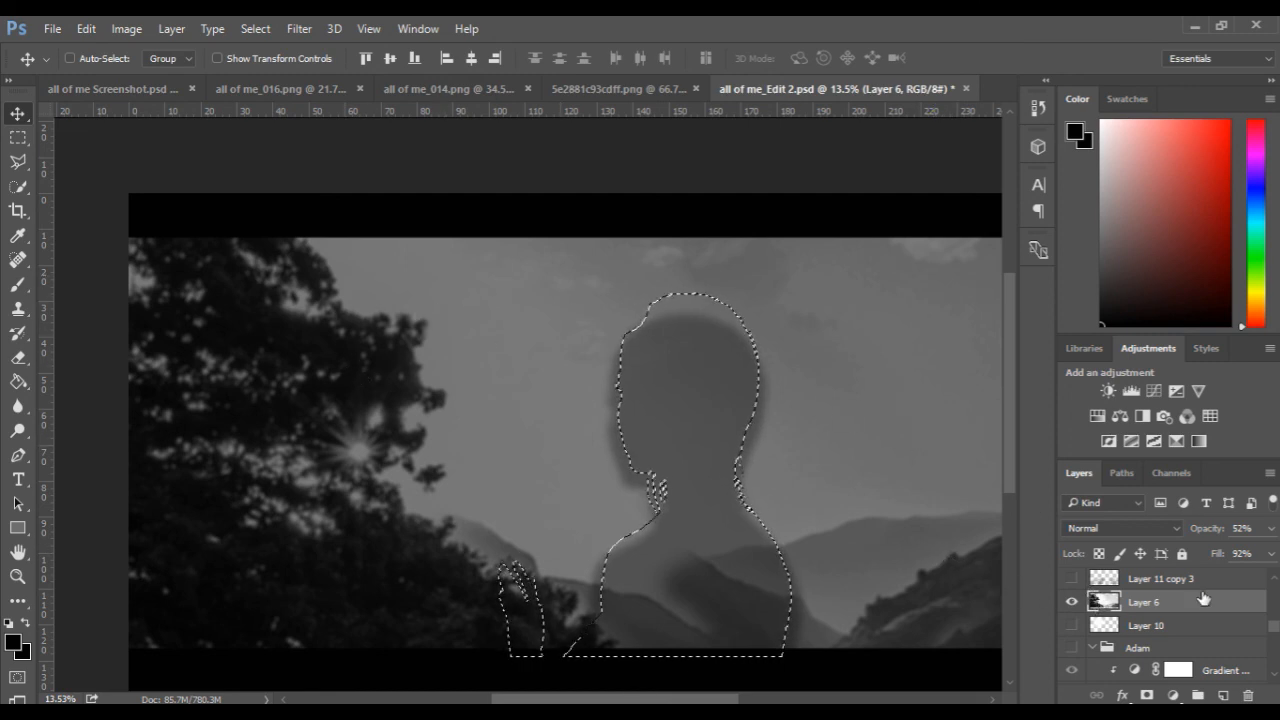
scroll(1137, 594, up, 2)
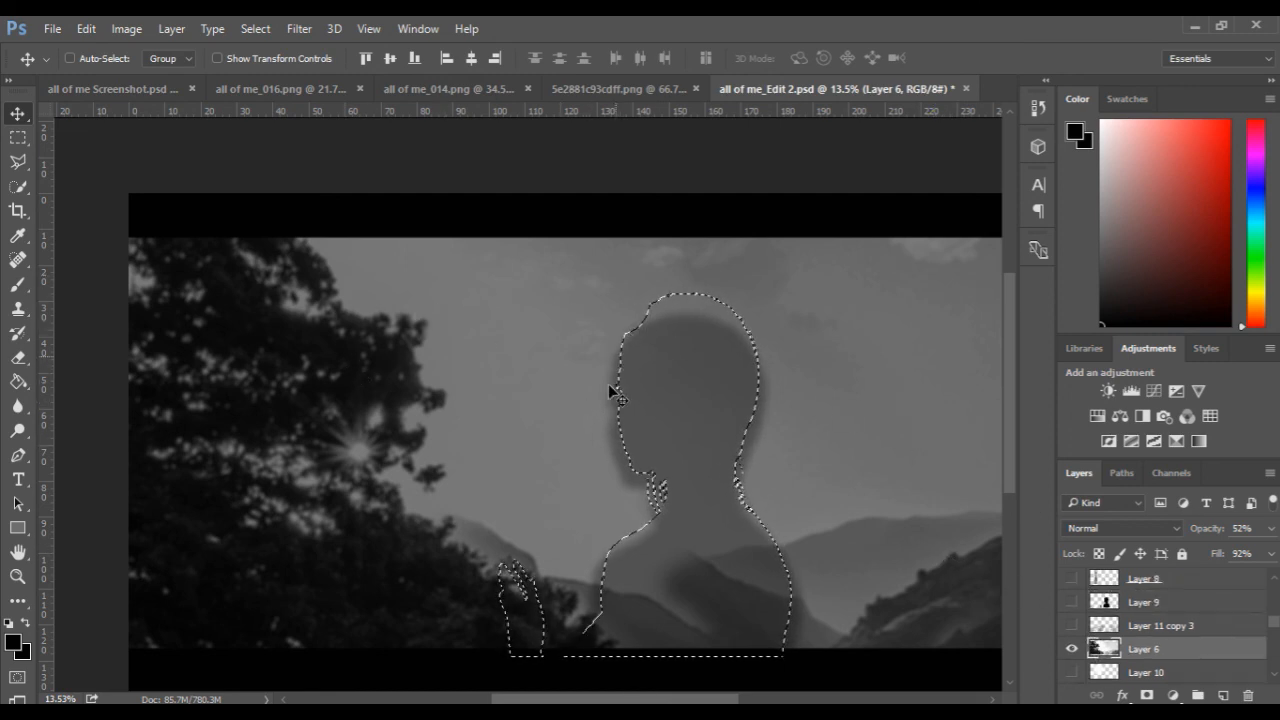
alt+scroll(831, 494, down, 1)
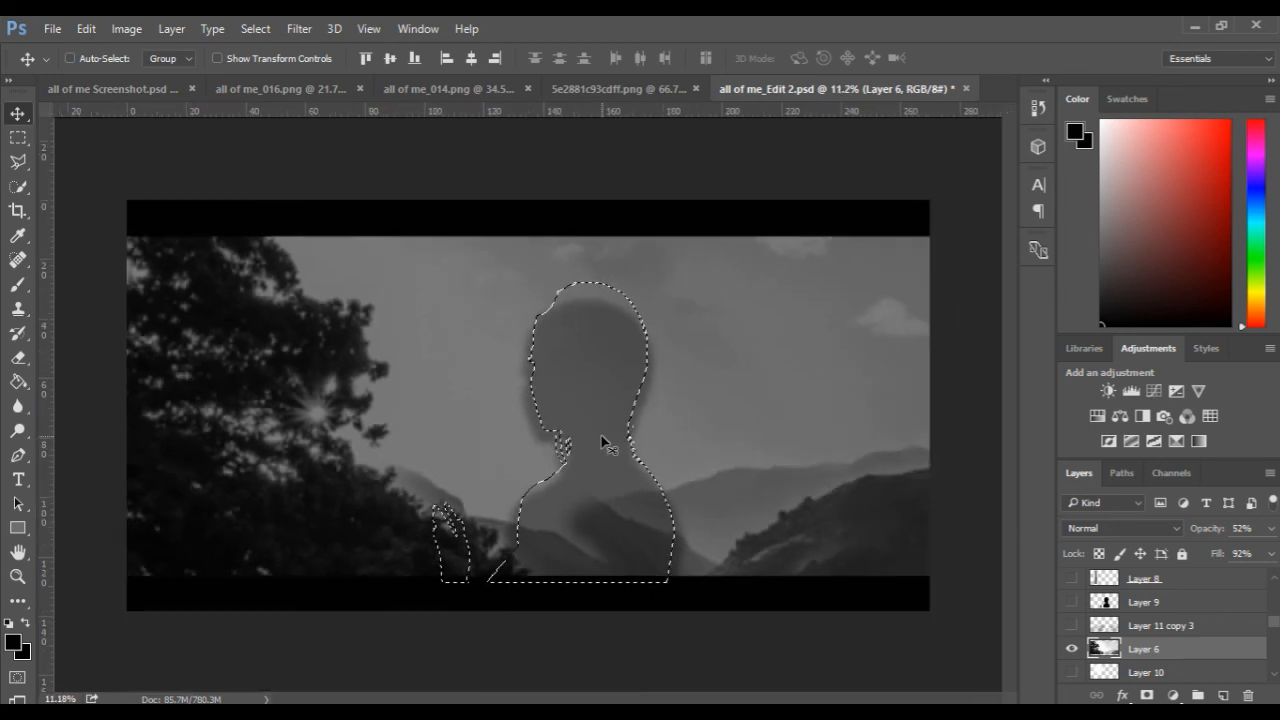
Go over the lower part of the silhouette selection on Layer 6 with the Eraser at 100% opacity.
click(9, 360)
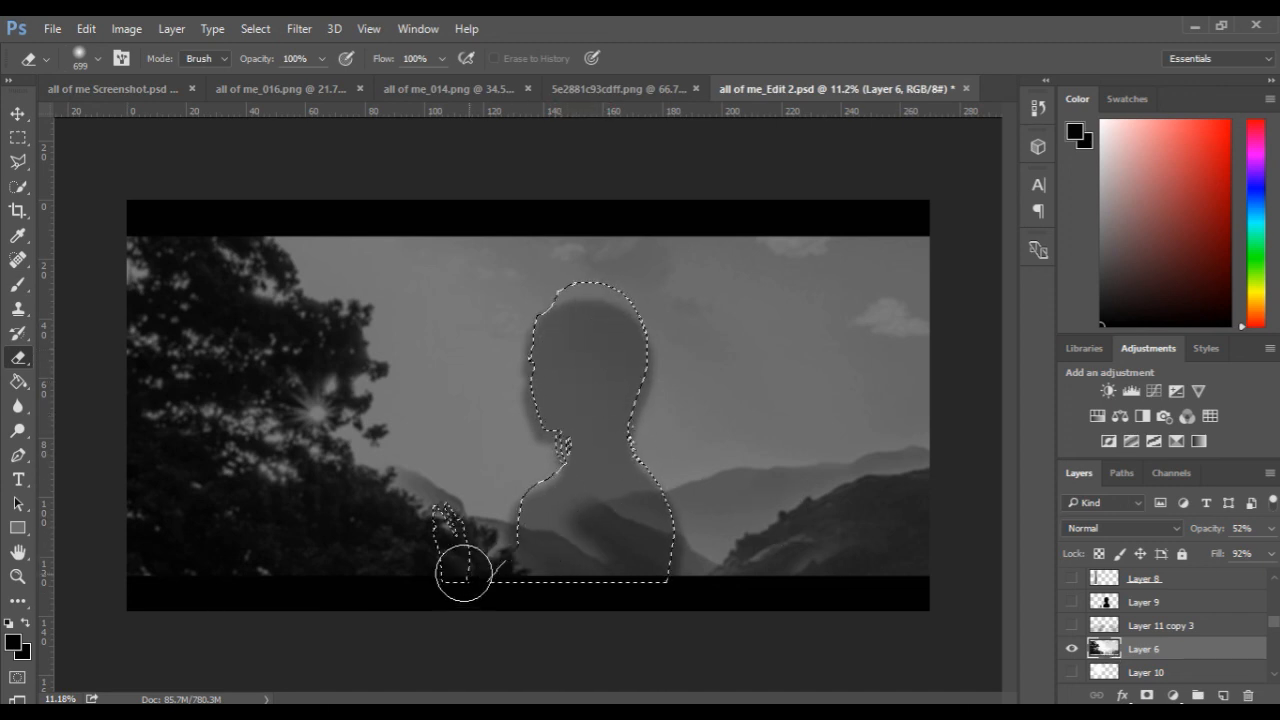
mouse_move(588, 528)
mouse_down()
mouse_move(657, 566)
mouse_move(621, 496)
mouse_move(652, 571)
mouse_up()
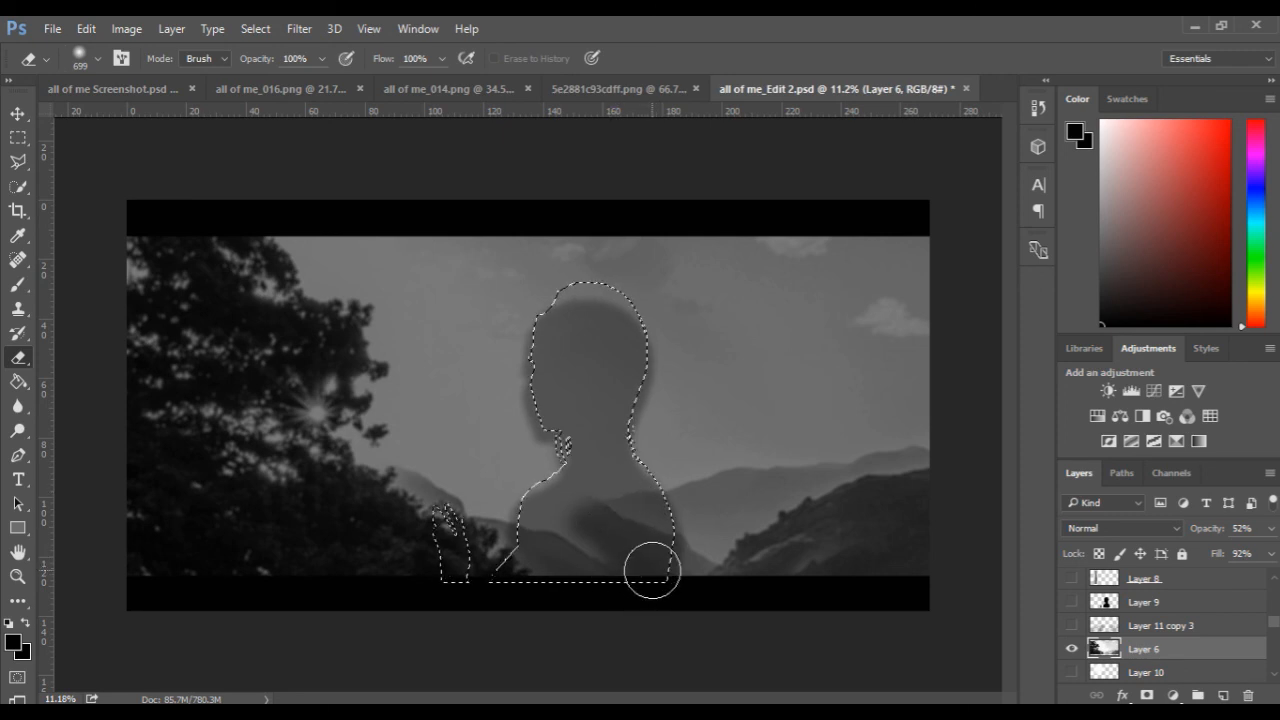
Clear the silhouette selection and show the dark figure on Layer 9 and the grass on Layer 11 copy 3.
click(1071, 603)
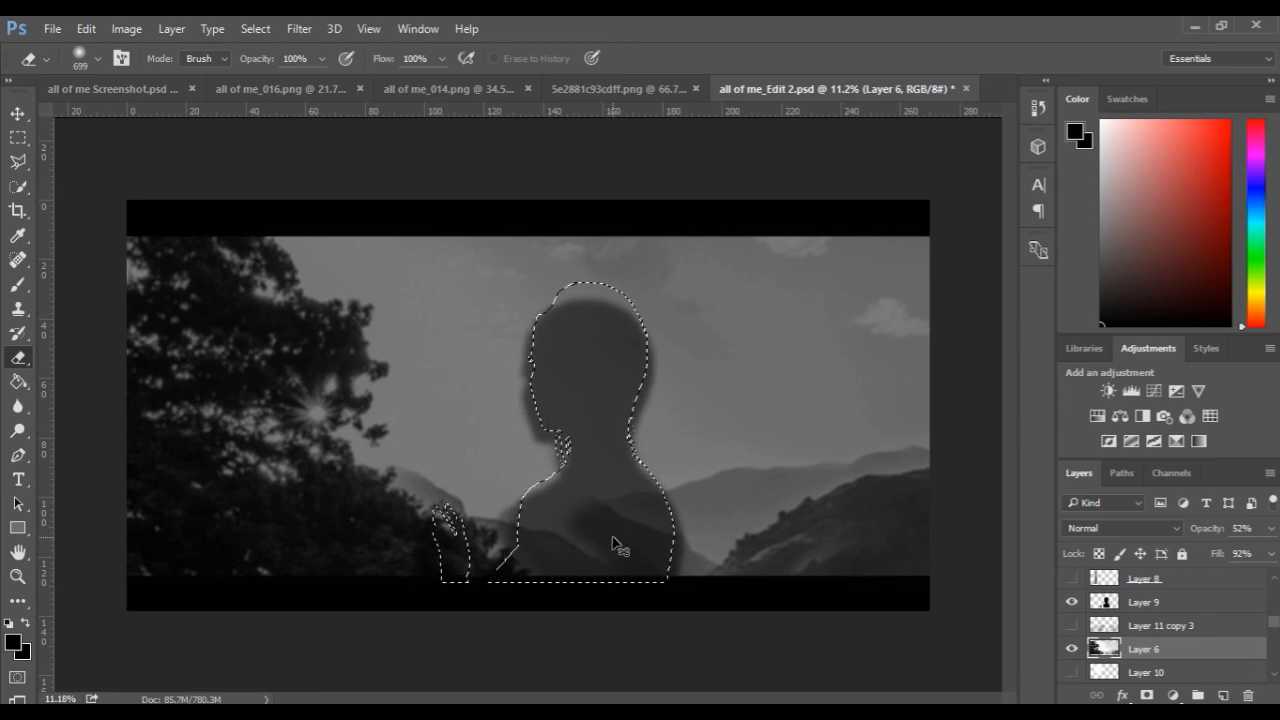
key(ctrl+d)
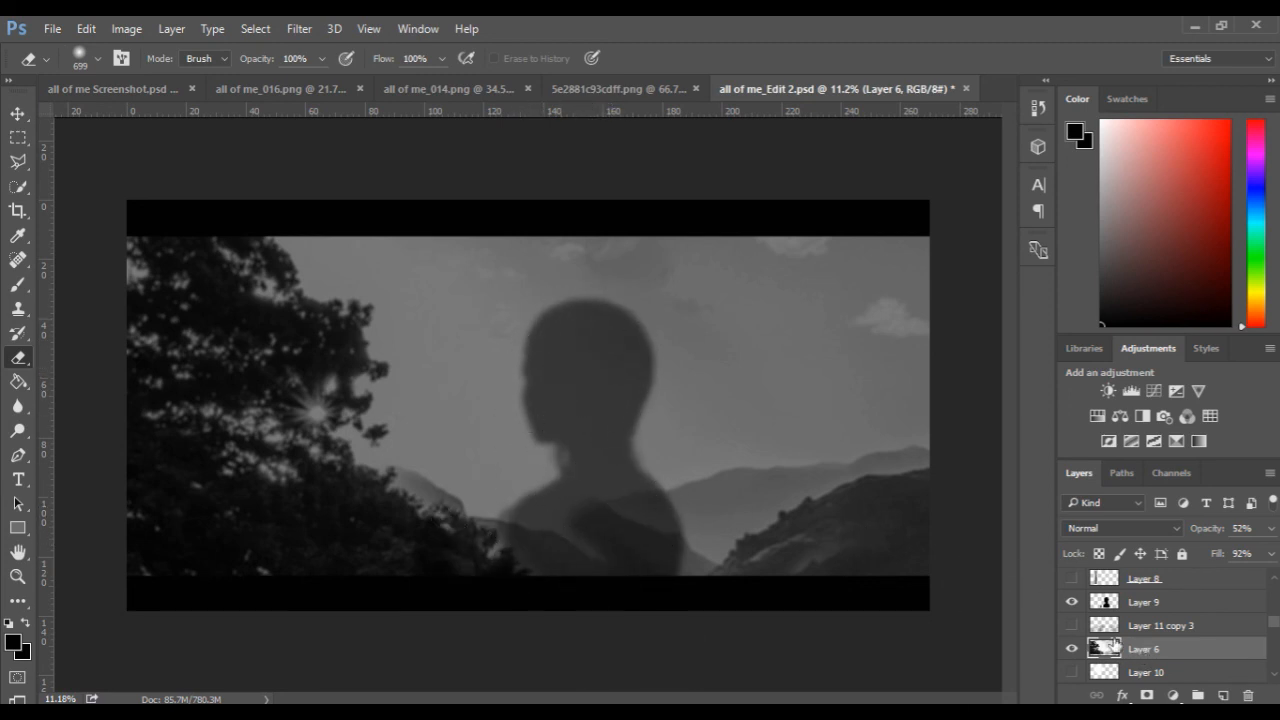
click(1072, 626)
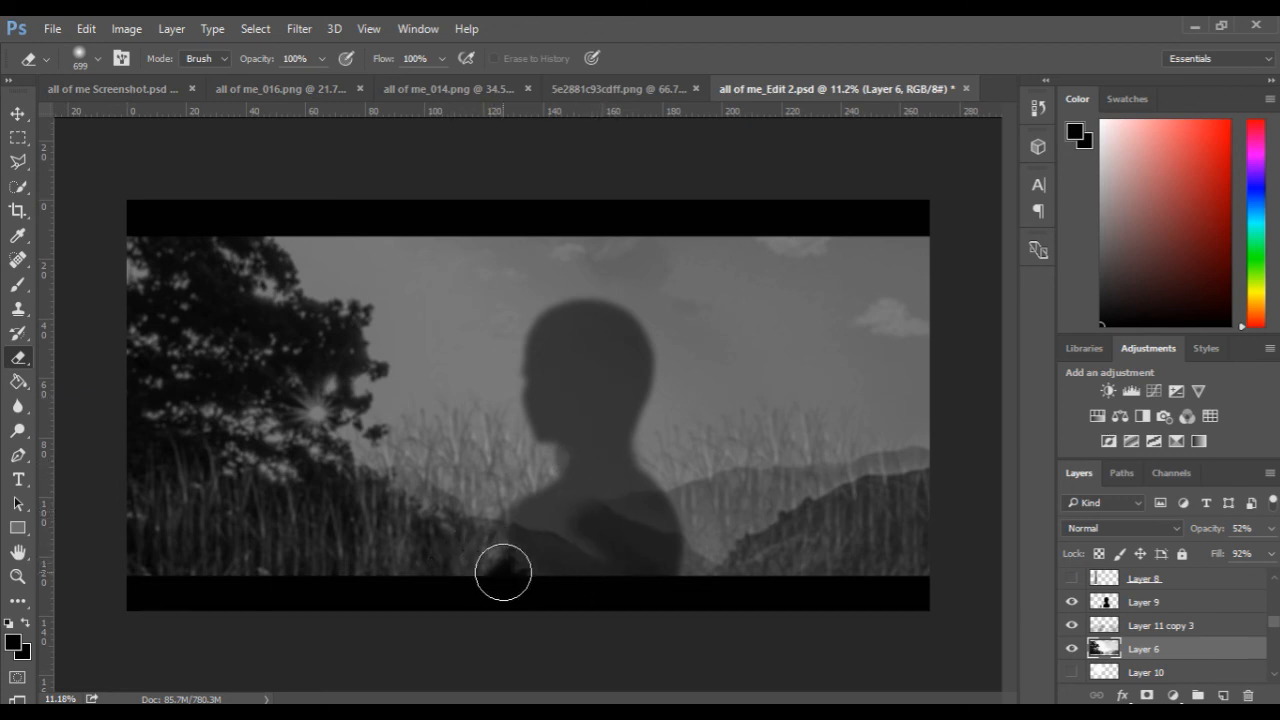
Show Layer 17, its Exposure 3, Levels 2 and Brightness/Contrast adjustments, and the Kristi group again.
scroll(1190, 649, up, 2)
scroll(1190, 649, up, 3)
scroll(1190, 649, up, 5)
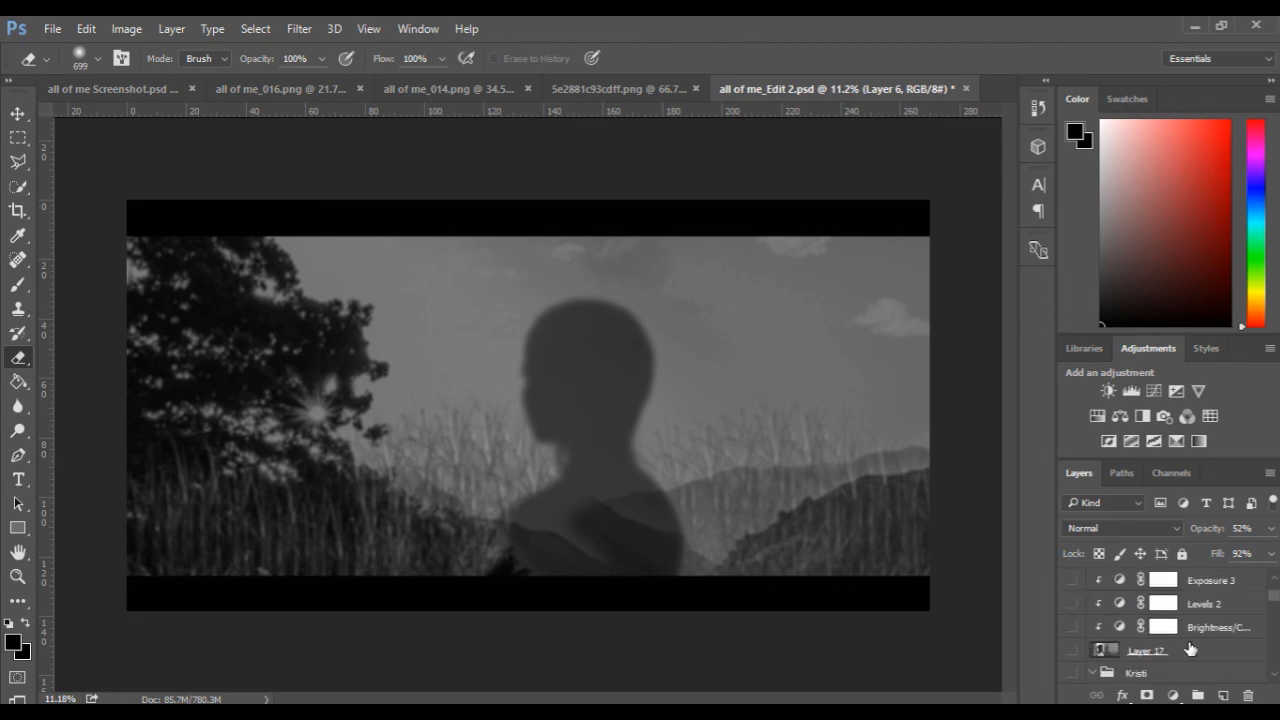
click(1072, 604)
click(1072, 627)
click(1071, 650)
click(1072, 674)
click(1072, 580)
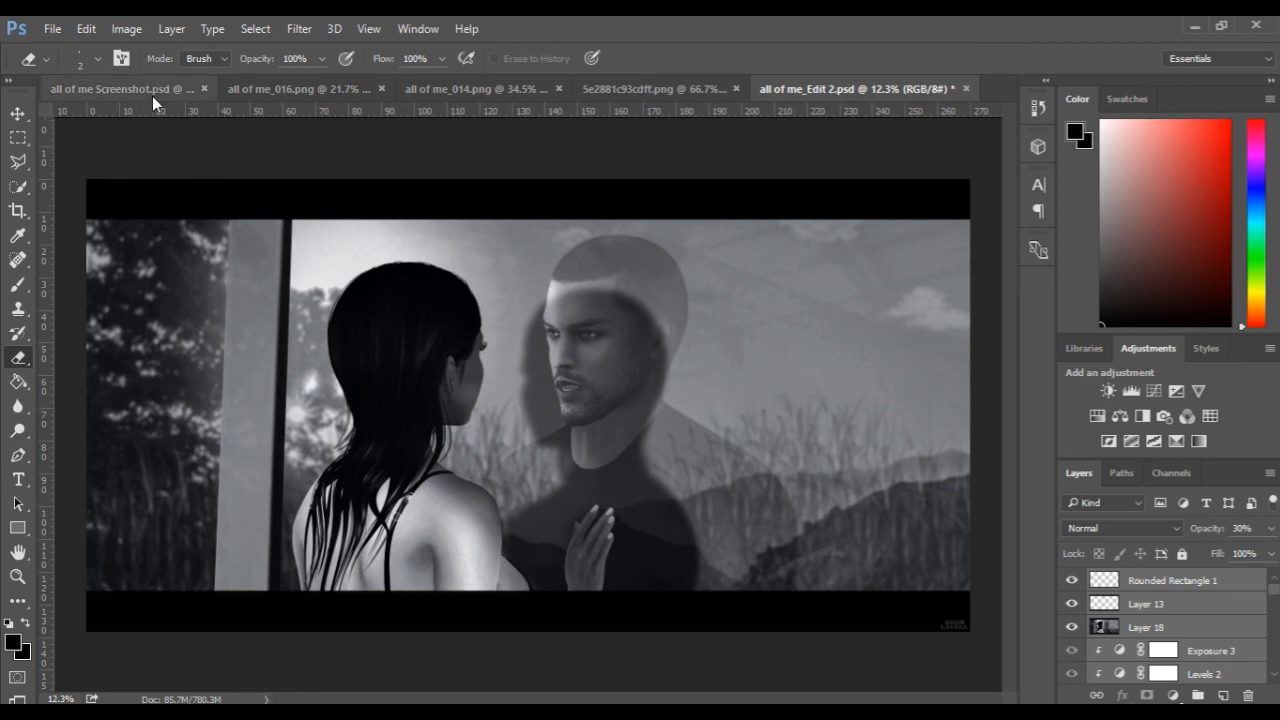
Compare the finished composite with the reference frame in all of me Screenshot.psd, and return to all of me_Edit 2.psd.
click(127, 85)
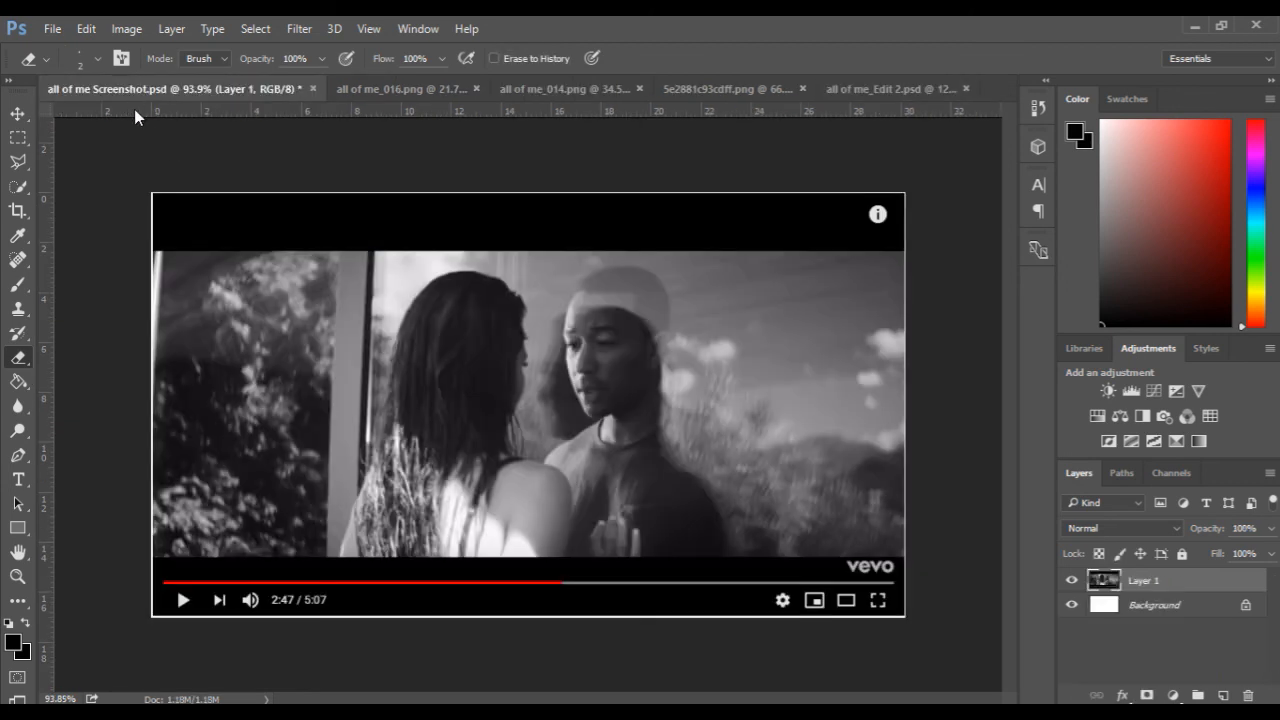
scroll(491, 420, up, 1)
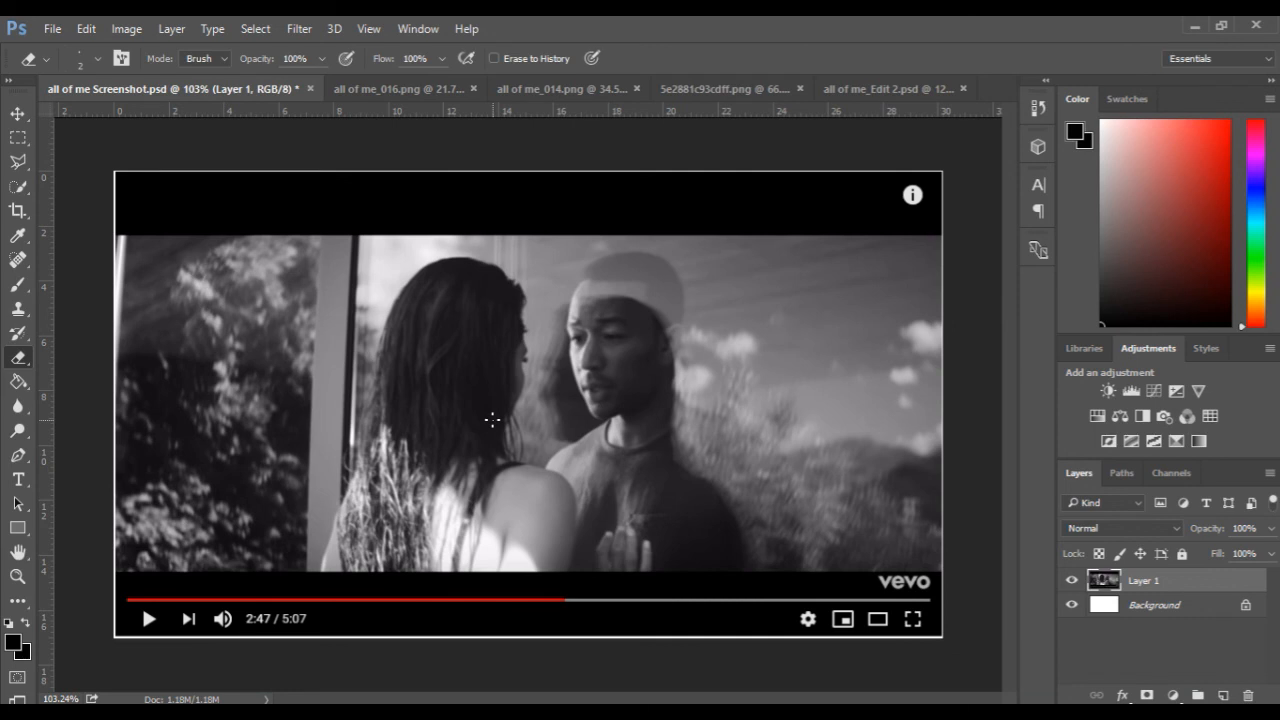
click(849, 90)
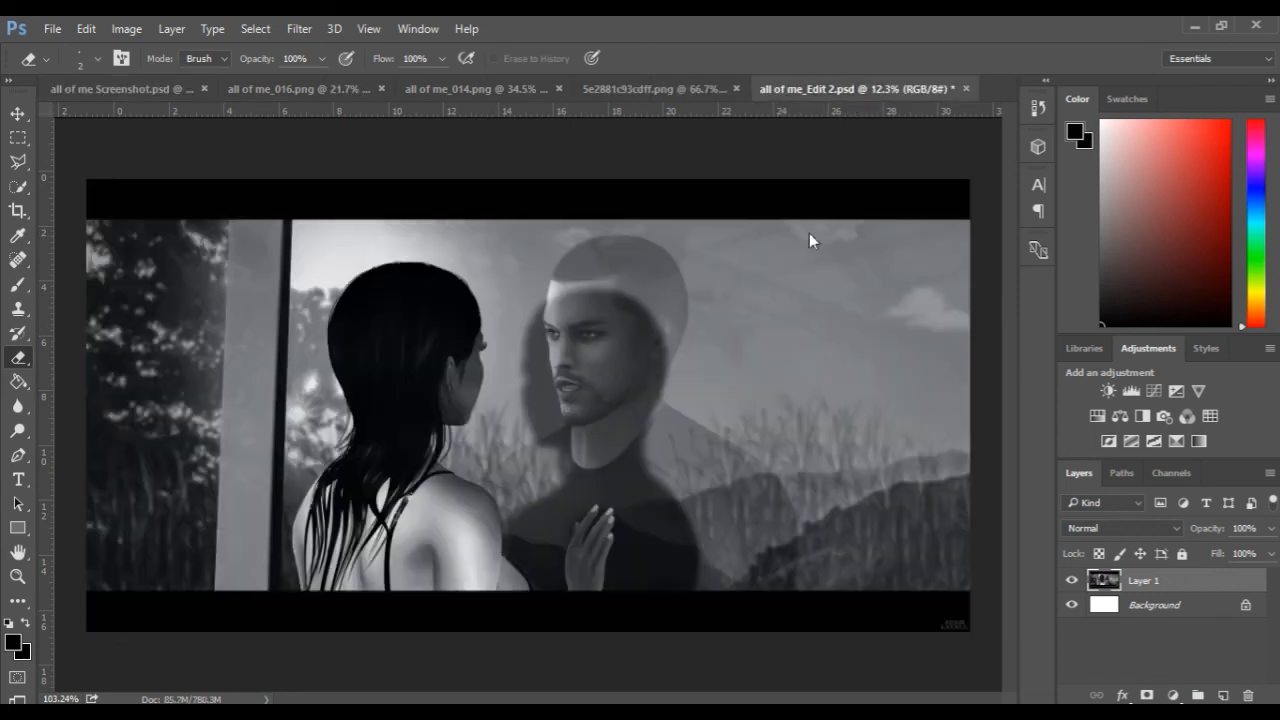